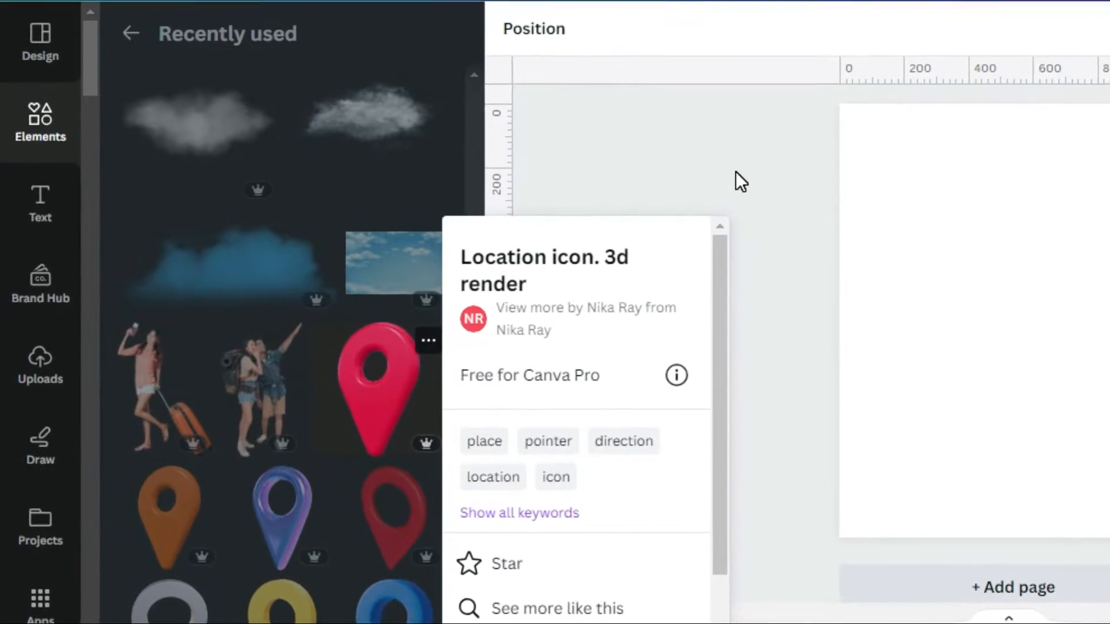
Add the red 3D location pin, enlarge it, and place it near the page's center.
click(715, 177)
click(366, 392)
drag(652, 473, 674, 426)
drag(760, 362, 751, 397)
drag(798, 243, 795, 248)
drag(720, 345, 731, 334)
Add the Qantas Boeing 747-400 Flying photo and remove its background.
scroll(202, 289, up, 10)
click(310, 179)
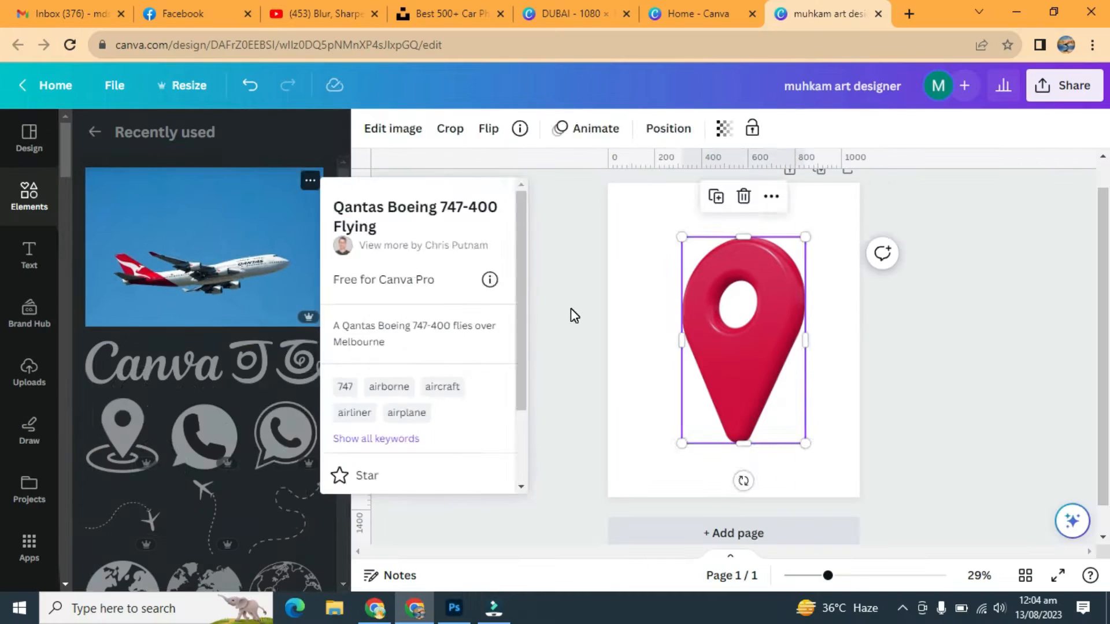
click(287, 258)
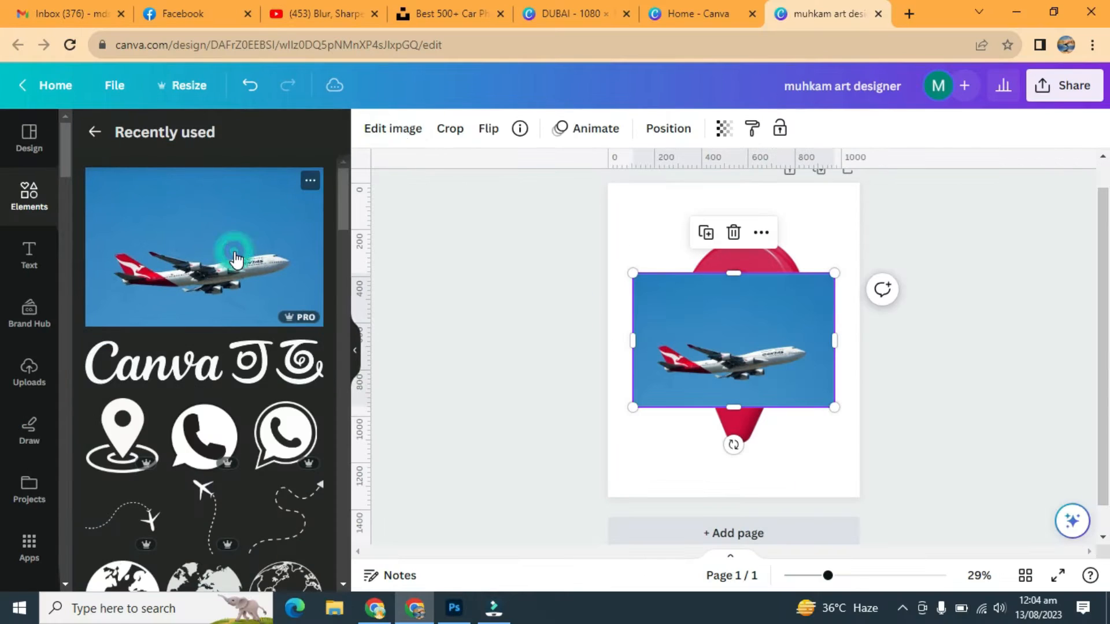
click(391, 130)
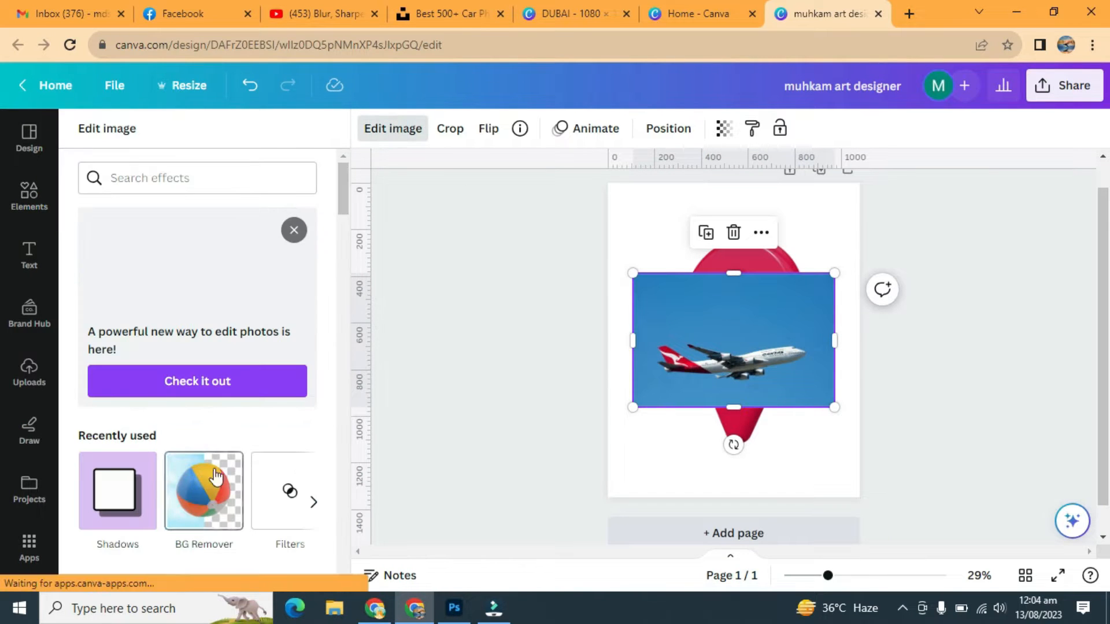
click(201, 503)
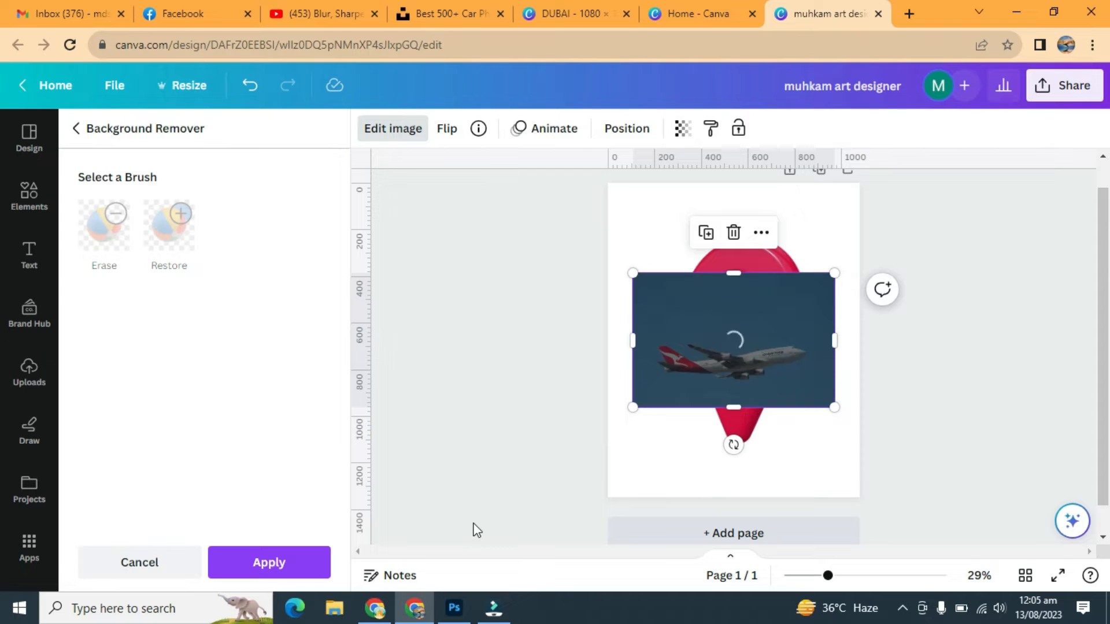
click(270, 562)
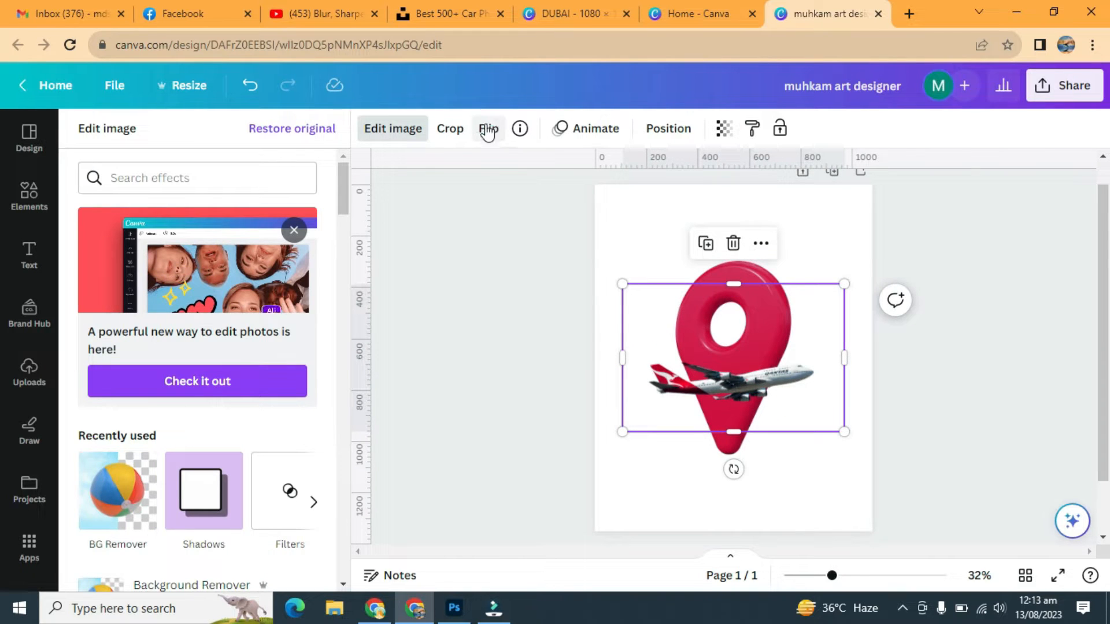
Flip the airplane horizontally, crop its empty margins, and enlarge it across the hole of the pin.
click(487, 131)
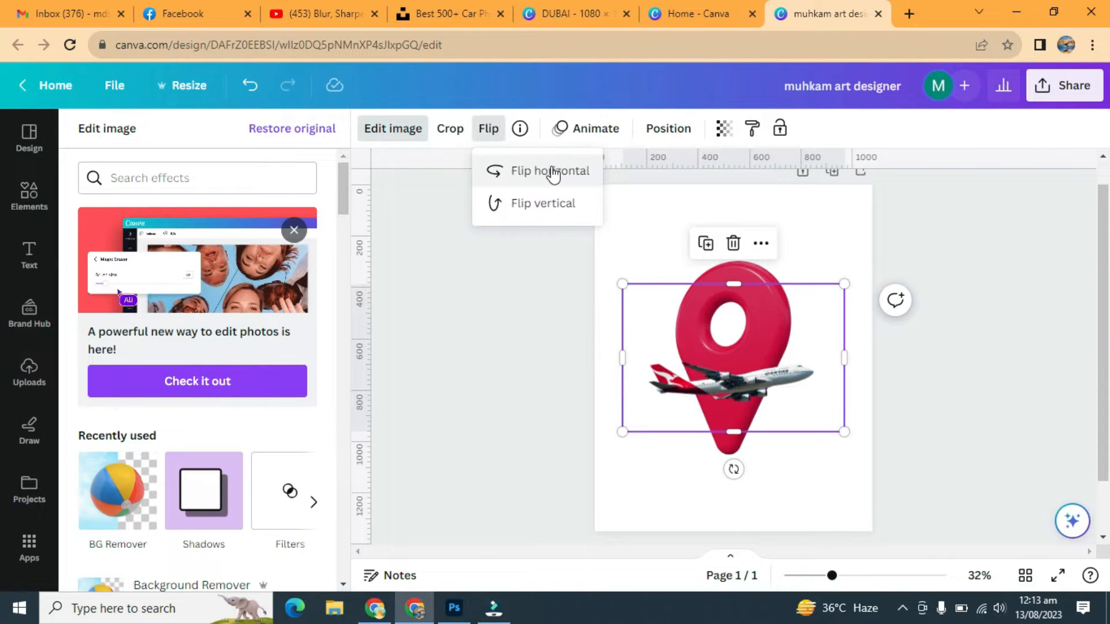
click(578, 173)
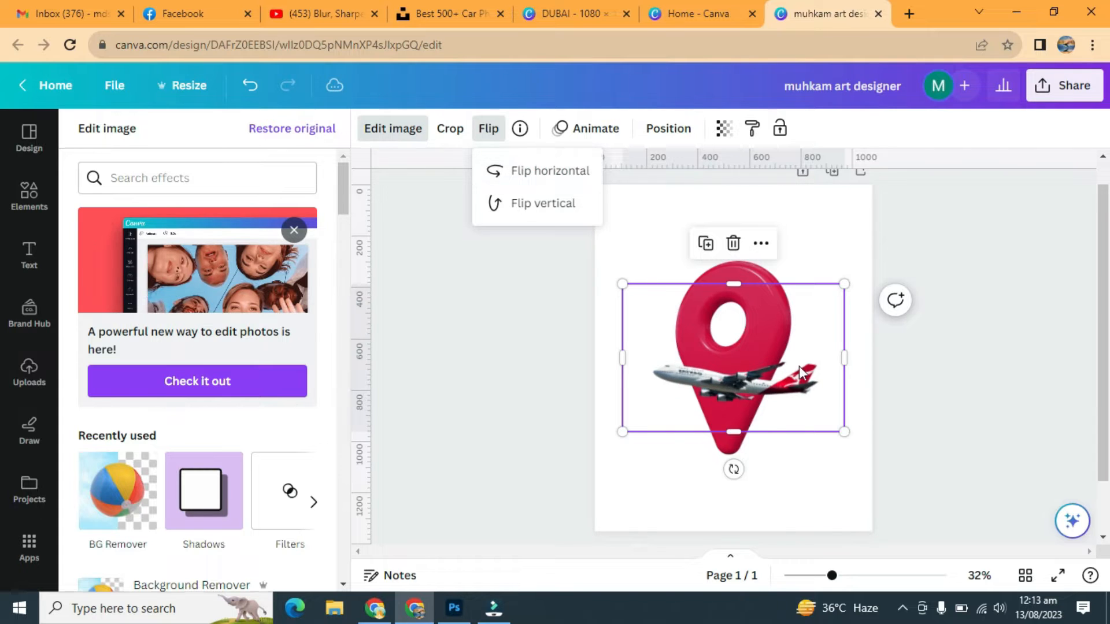
drag(737, 287, 737, 350)
drag(734, 432, 733, 413)
drag(622, 384, 637, 384)
drag(833, 355, 874, 338)
drag(794, 387, 773, 324)
drag(614, 351, 585, 360)
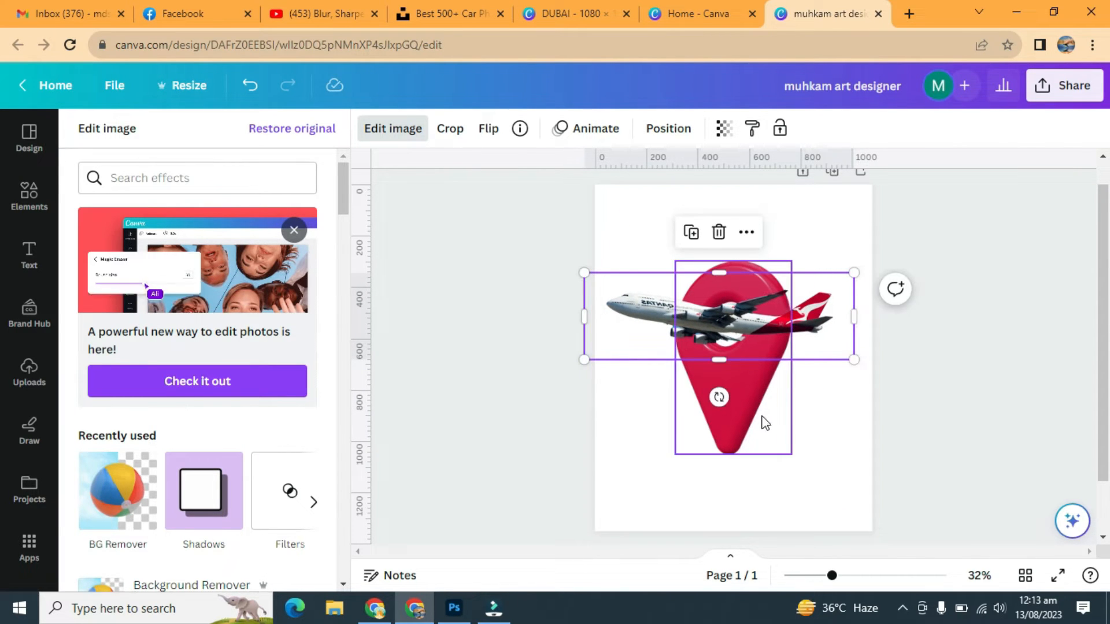
drag(854, 359, 845, 357)
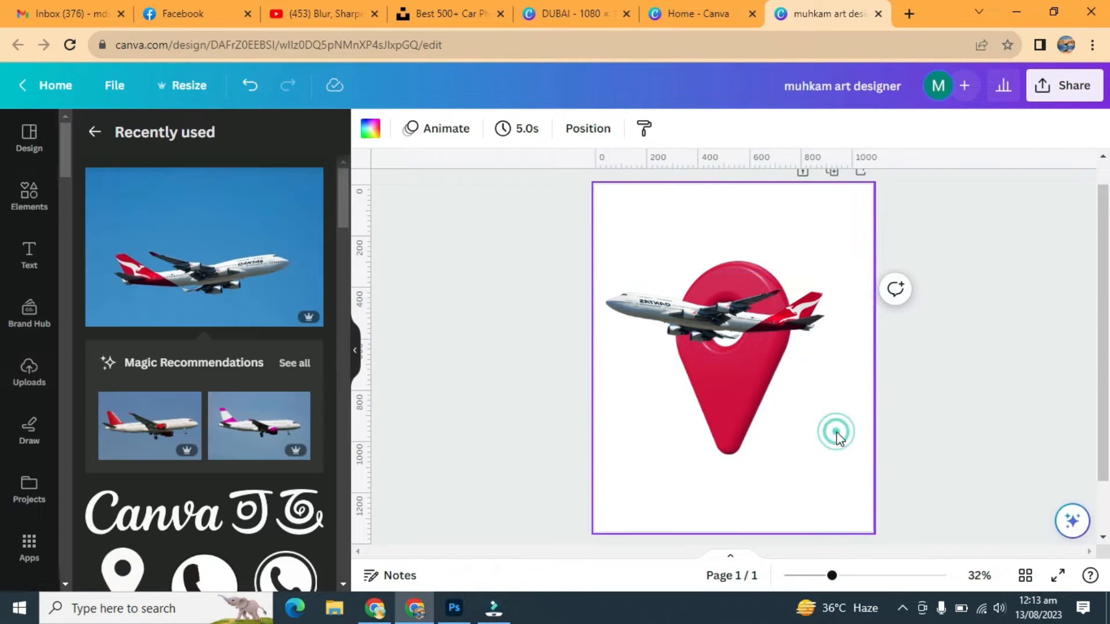
Duplicate the airplane, send one copy to the back behind the pin, and align the copies over each other.
click(725, 311)
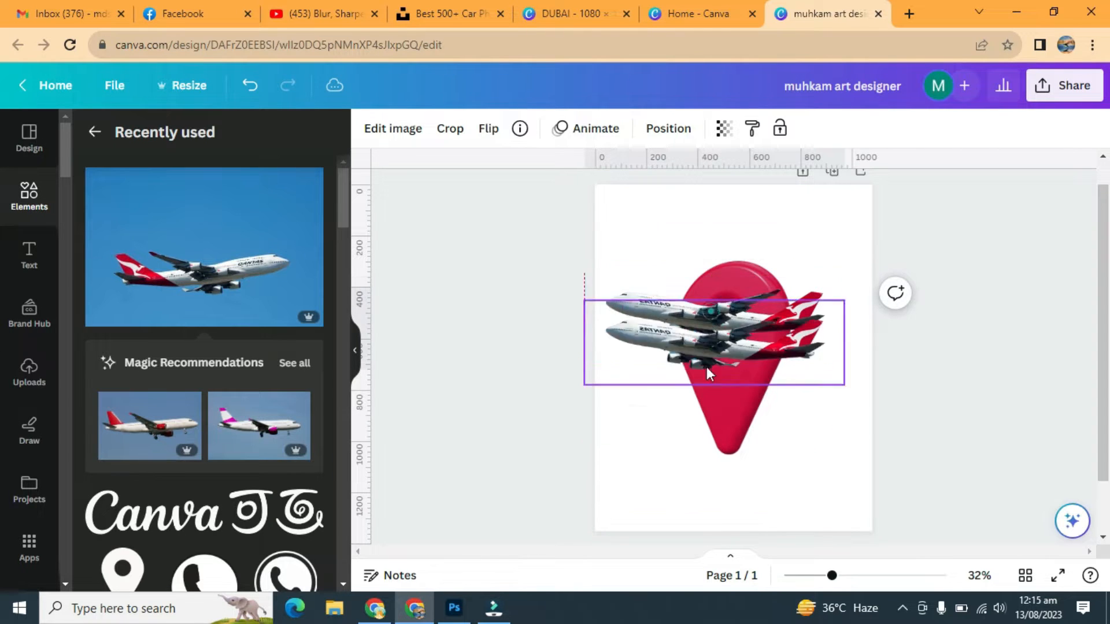
click(686, 233)
click(697, 344)
click(669, 128)
click(254, 202)
drag(650, 414, 663, 307)
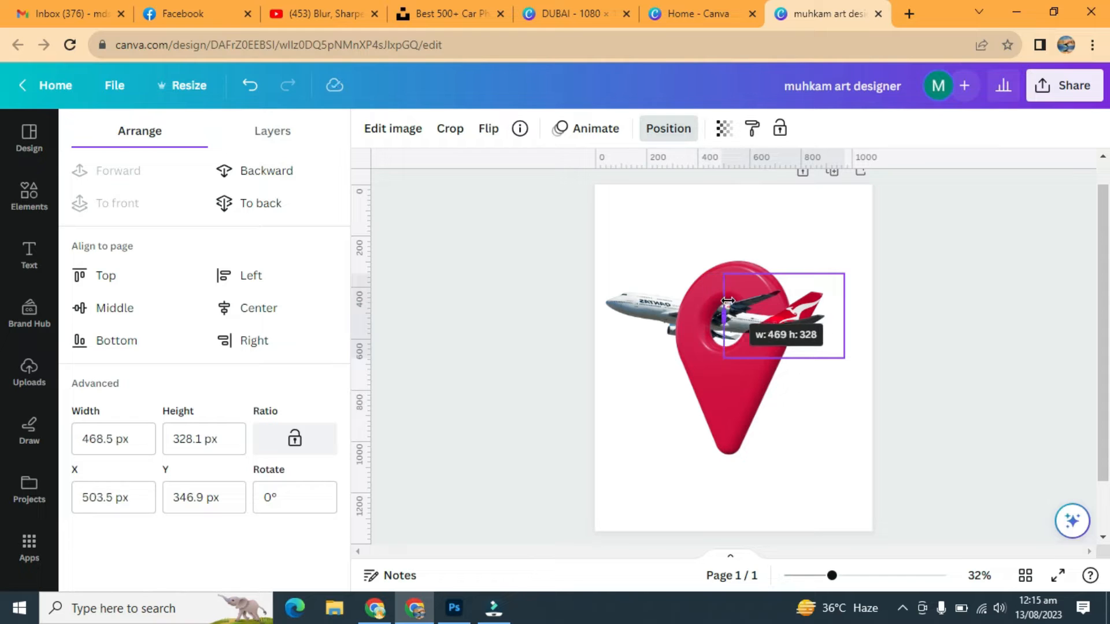
Crop the front airplane copy so its nose and fuselage come through the pin's hole while the tail stays behind.
drag(732, 300, 669, 300)
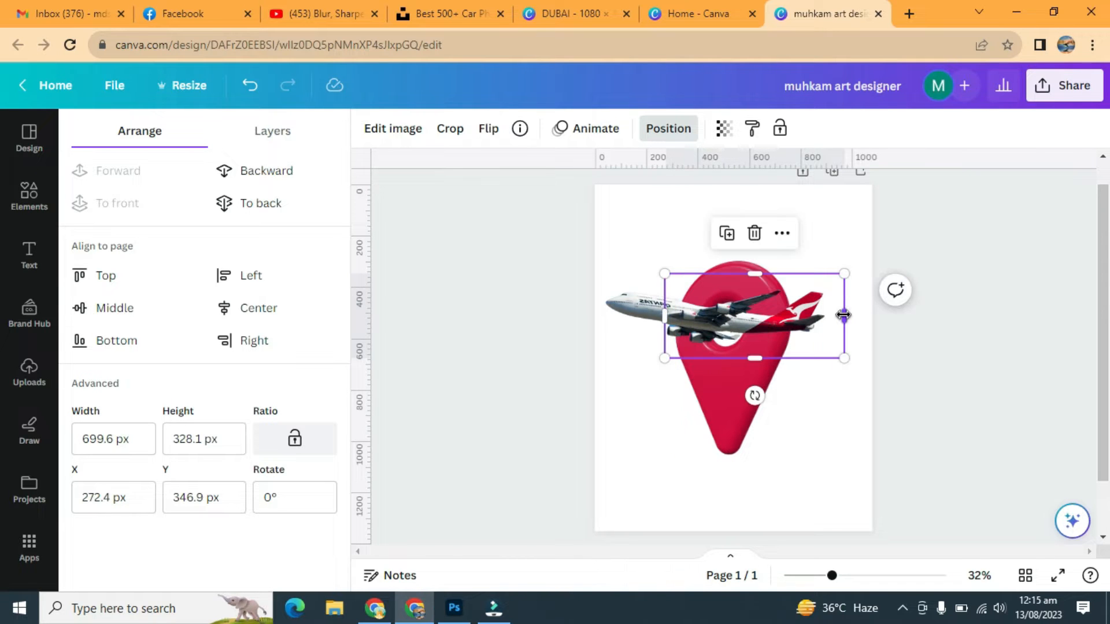
drag(844, 315, 761, 308)
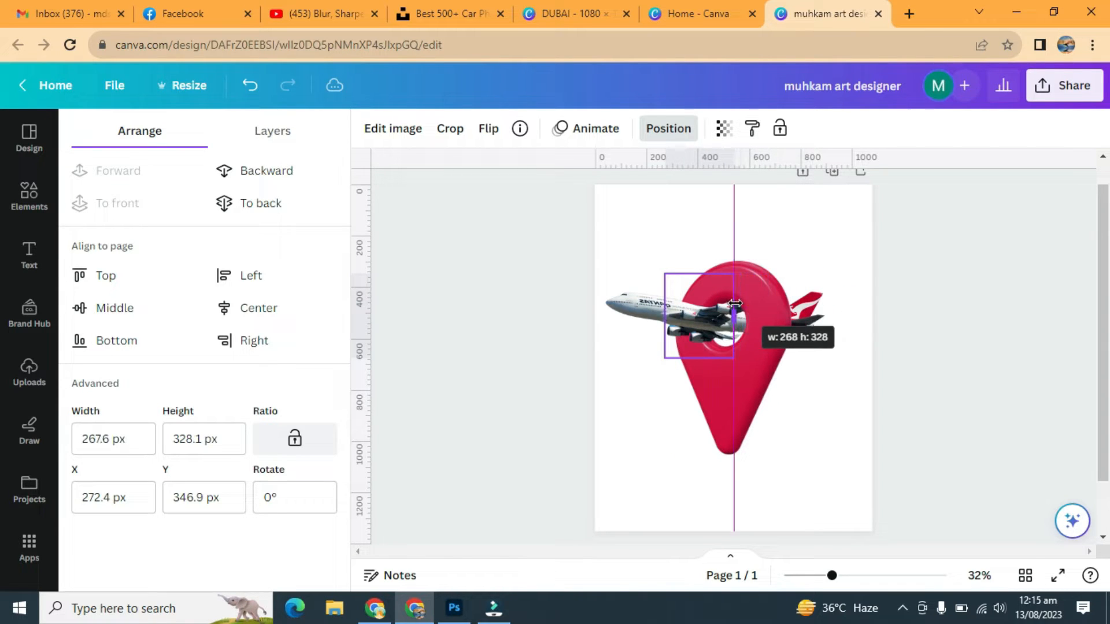
drag(703, 274, 714, 295)
drag(659, 331, 603, 323)
drag(673, 300, 695, 305)
Duplicate the cropped front airplane in place and recrop the copy to about 298 × 127 px around the far wing.
click(650, 268)
drag(650, 347, 646, 340)
drag(744, 331, 780, 327)
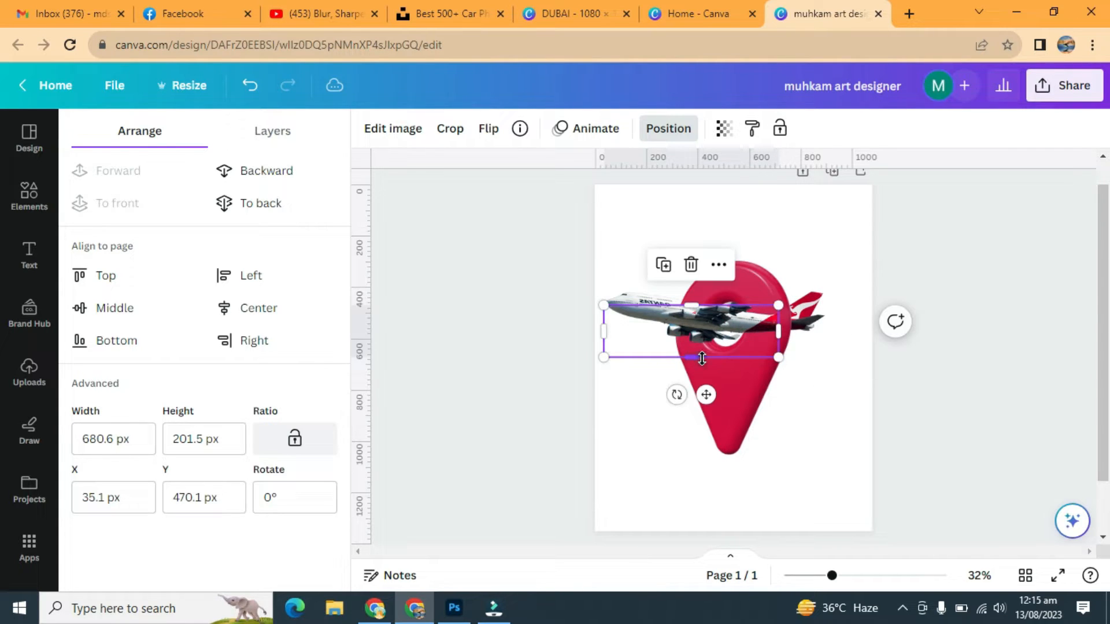
drag(602, 332, 708, 324)
drag(741, 357, 787, 296)
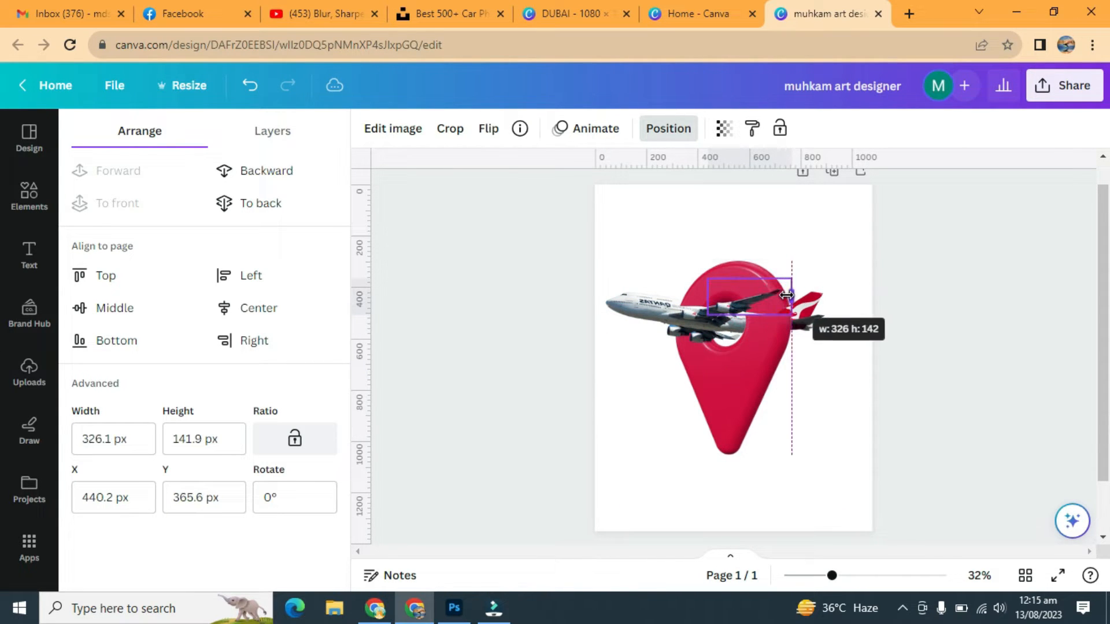
drag(832, 577, 847, 577)
drag(753, 303, 754, 295)
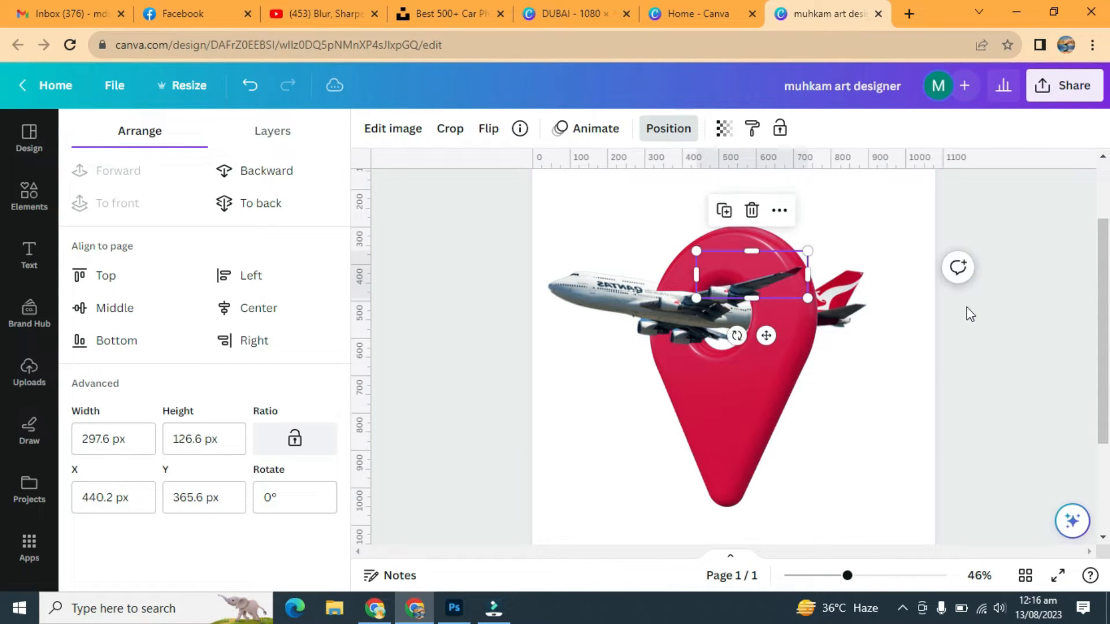
Group the pin and all airplane pieces, shrink the group slightly, and reposition it near the page's center.
click(1042, 299)
drag(877, 203, 580, 488)
click(664, 186)
drag(525, 237, 598, 264)
drag(741, 402, 741, 371)
click(879, 531)
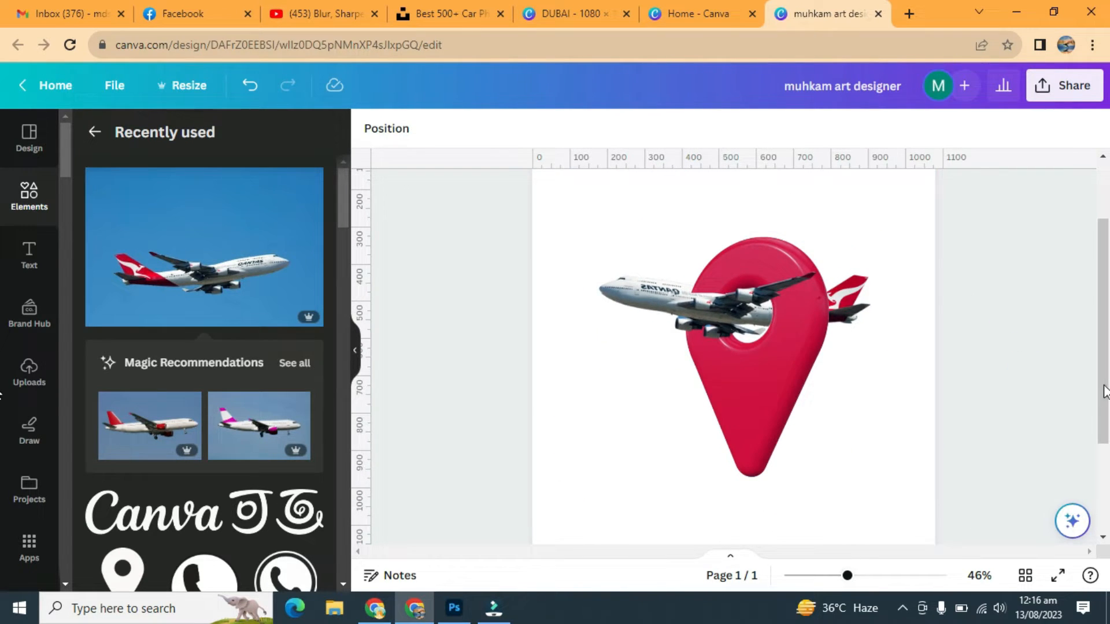
scroll(1087, 391, up, 2)
ctrl+scroll(1023, 397, down, 2)
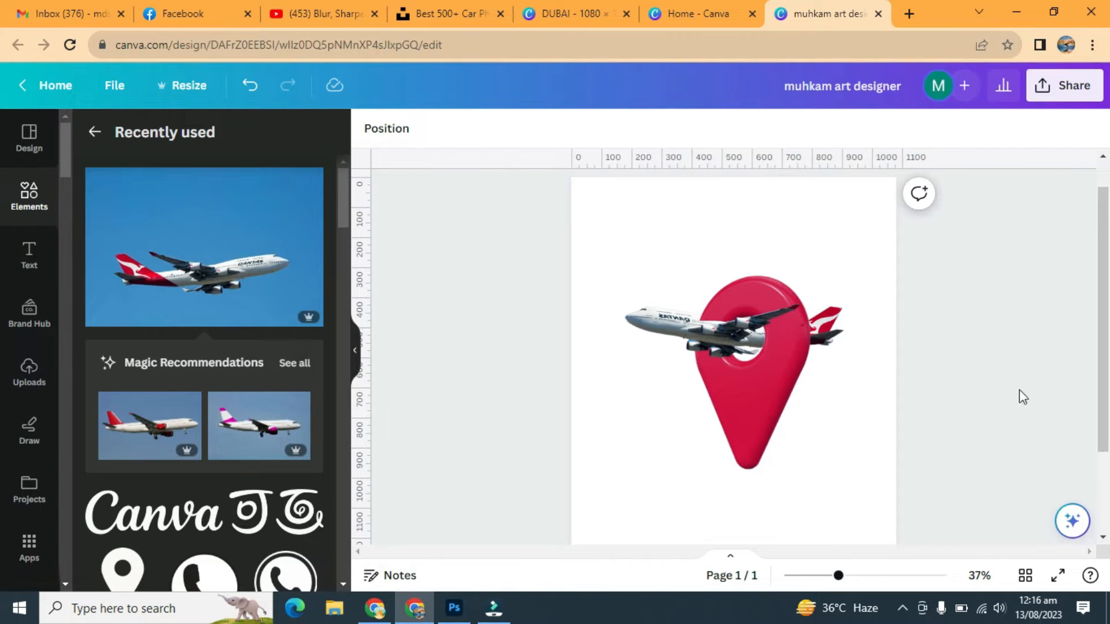
click(773, 396)
key(Escape)
Add the blue cloudy sky image and enlarge it to about 1483 × 925 px over the upper part of the page.
scroll(315, 402, down, 5)
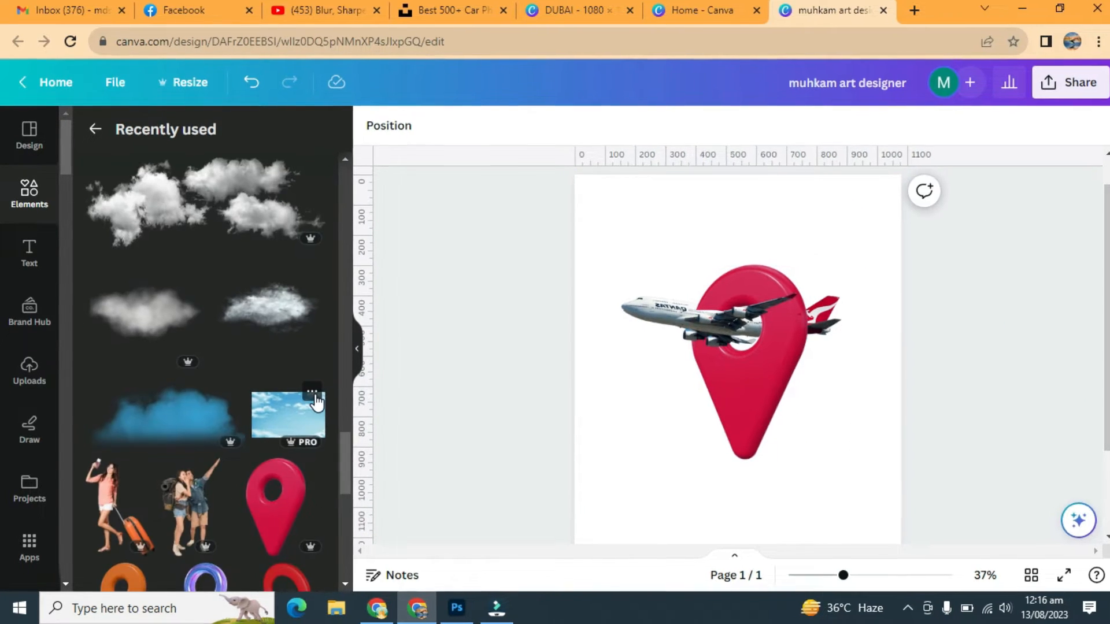
click(313, 393)
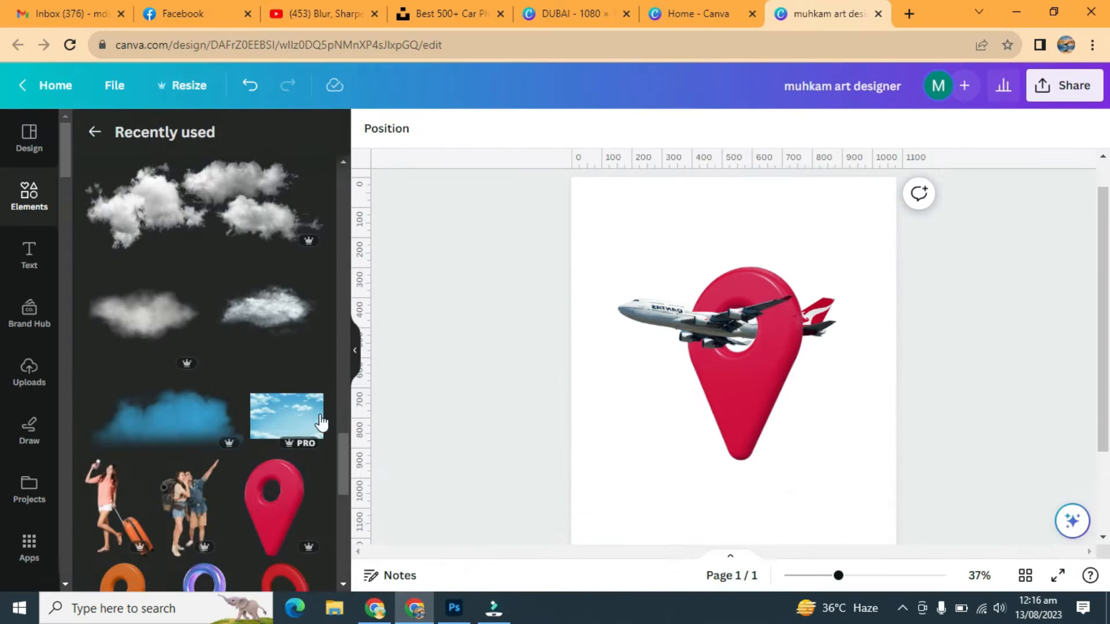
drag(285, 414, 636, 226)
drag(701, 265, 884, 469)
drag(571, 387, 553, 398)
drag(838, 576, 827, 576)
drag(868, 384, 913, 413)
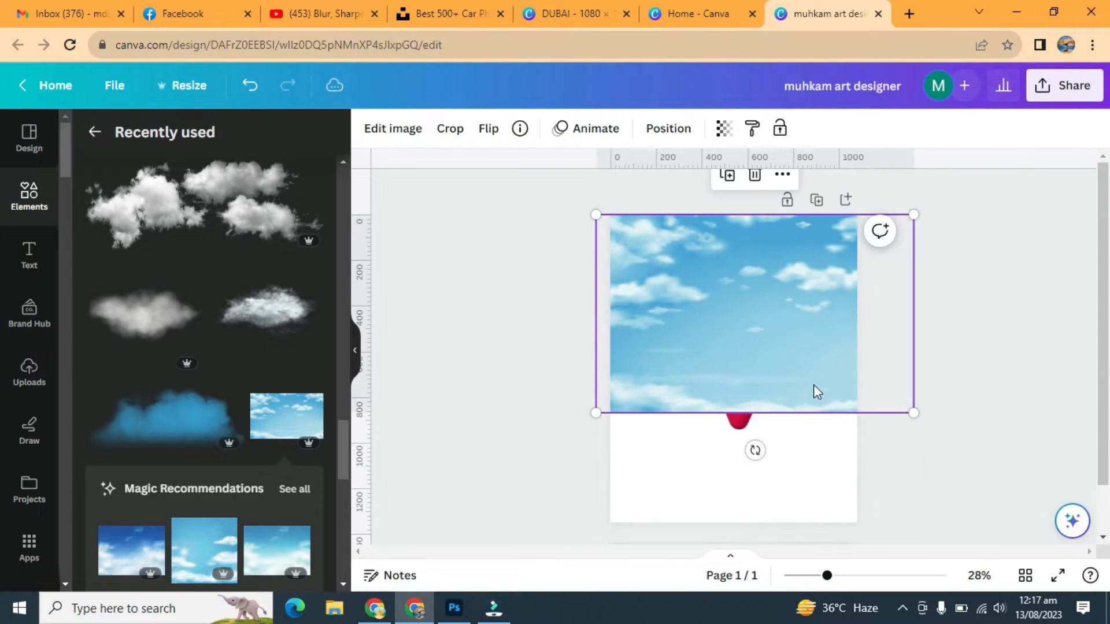
drag(588, 417, 575, 426)
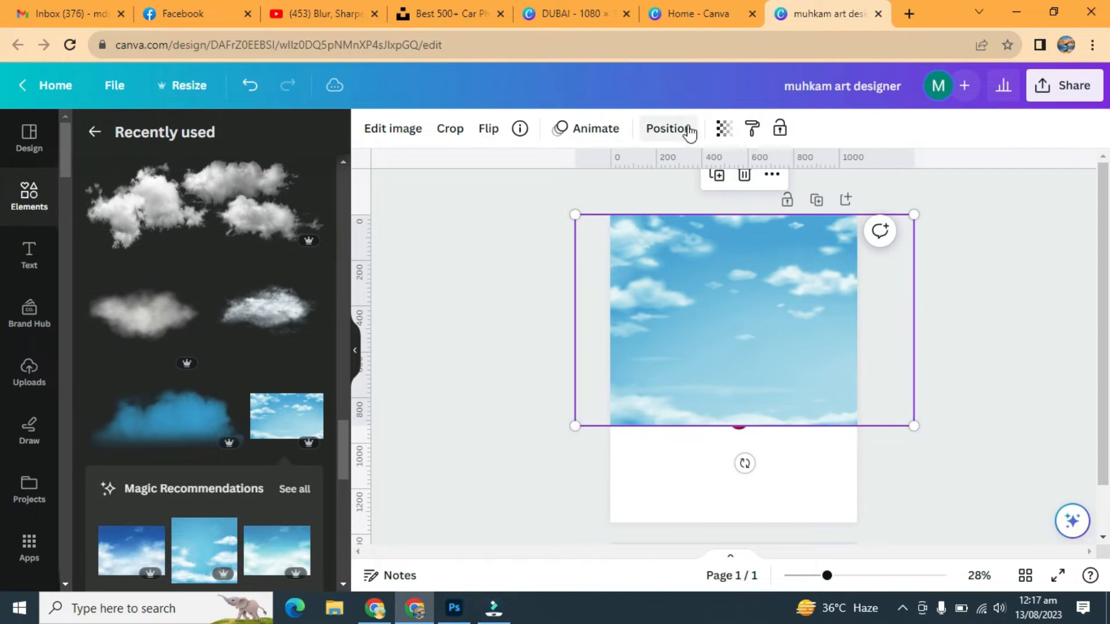
Send the sky image to the back, behind the pin and airplane.
click(648, 132)
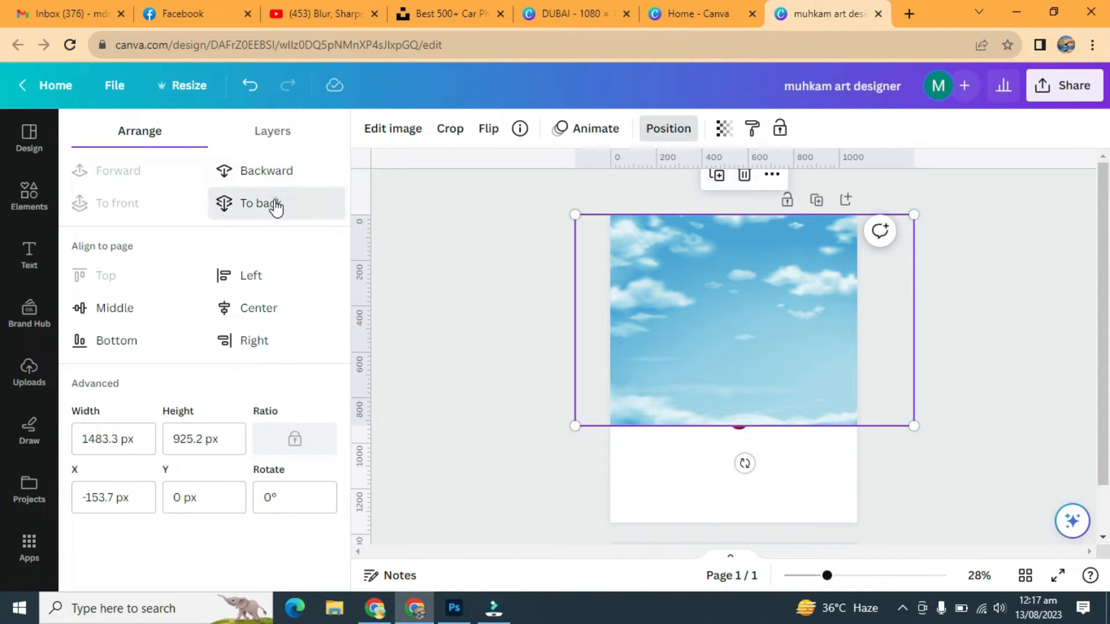
click(275, 204)
key(Escape)
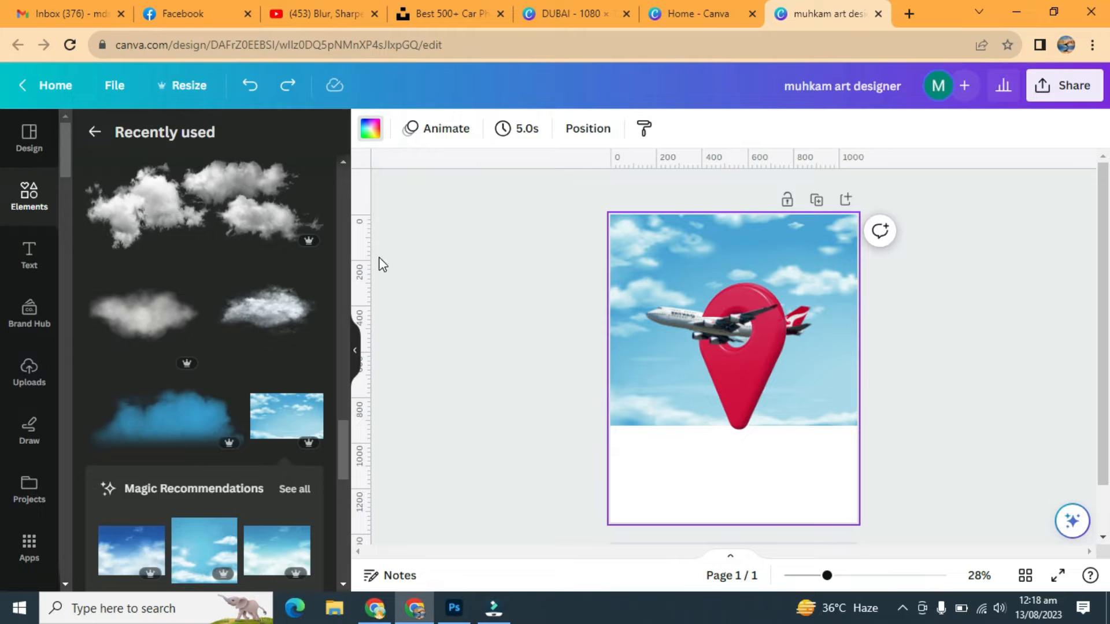
Set the page background to the light blue #9BD3E9 sampled from the sky image.
click(91, 231)
click(301, 432)
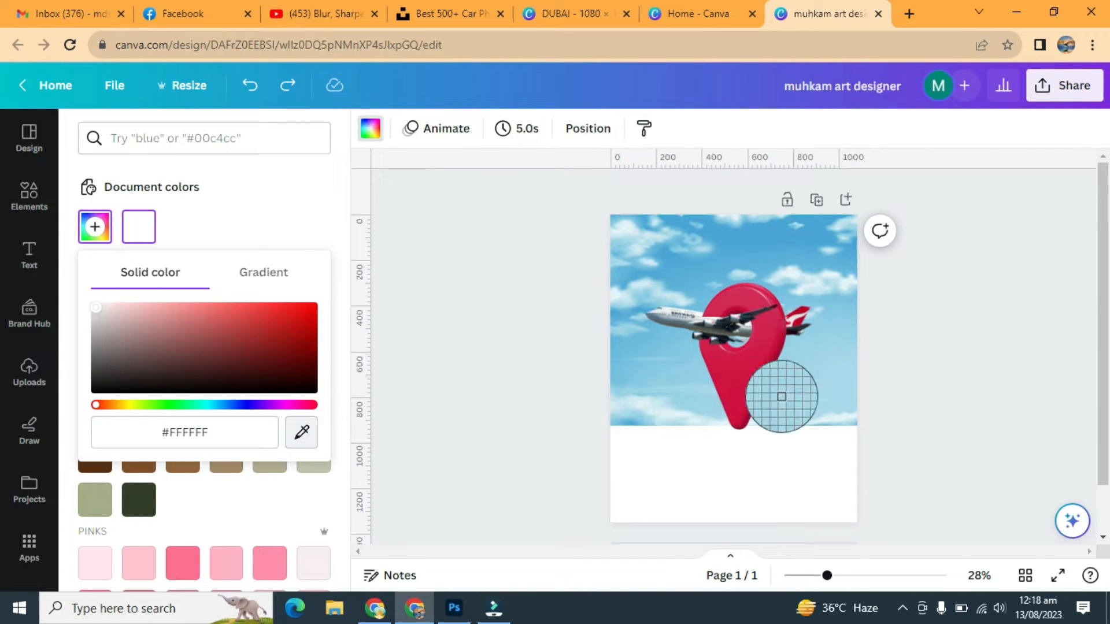
click(833, 340)
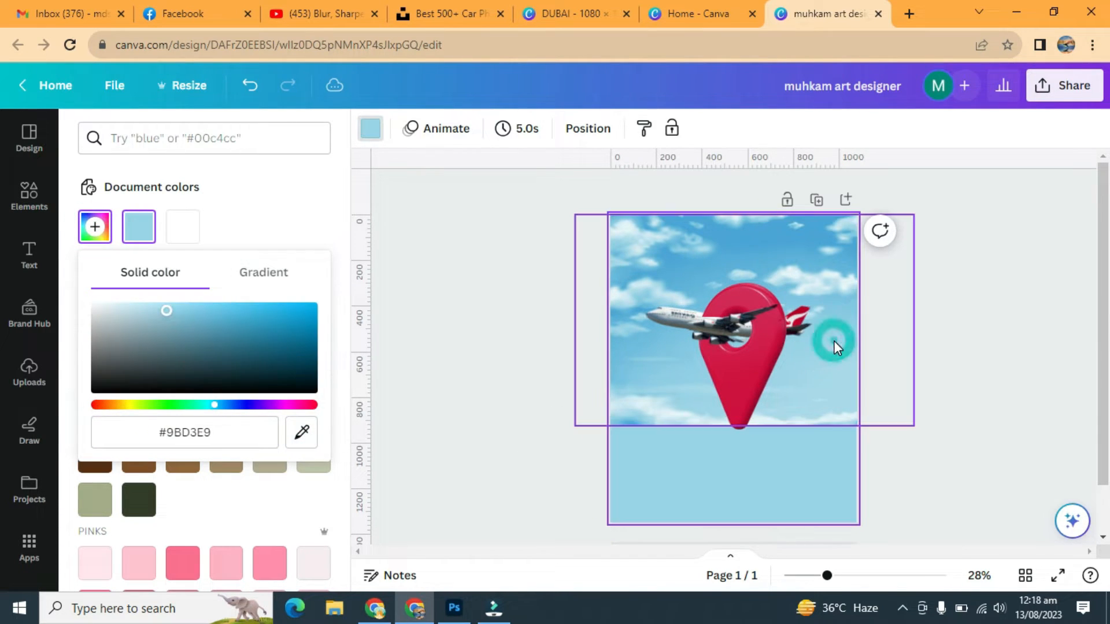
Change the page background to a gradient and set its second color to #D1EAF4, sampled from the lower clouds.
click(272, 275)
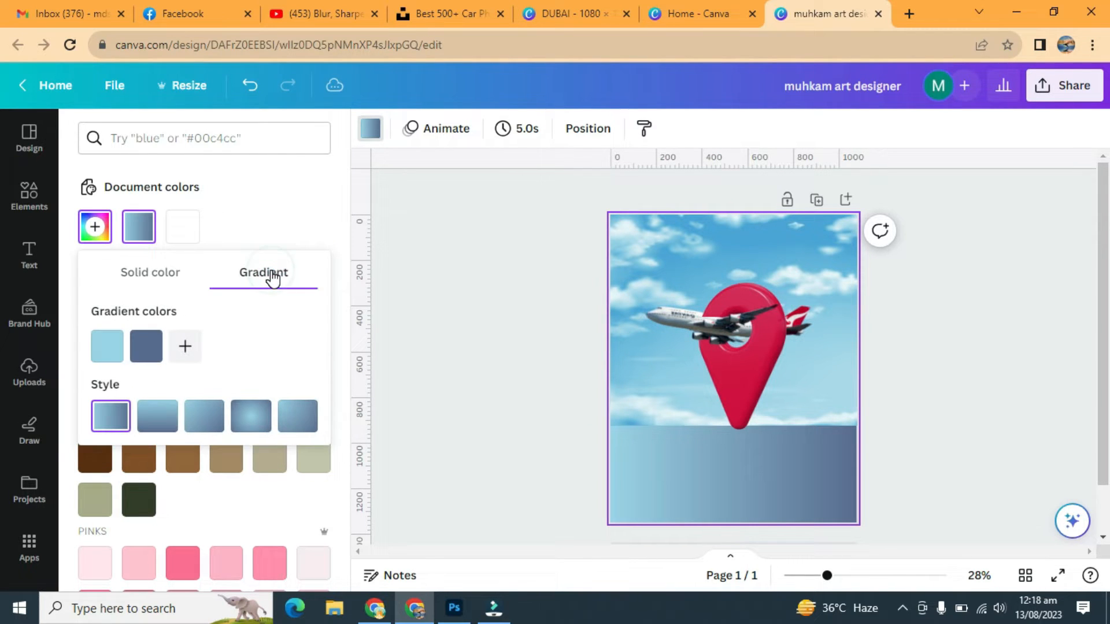
click(147, 348)
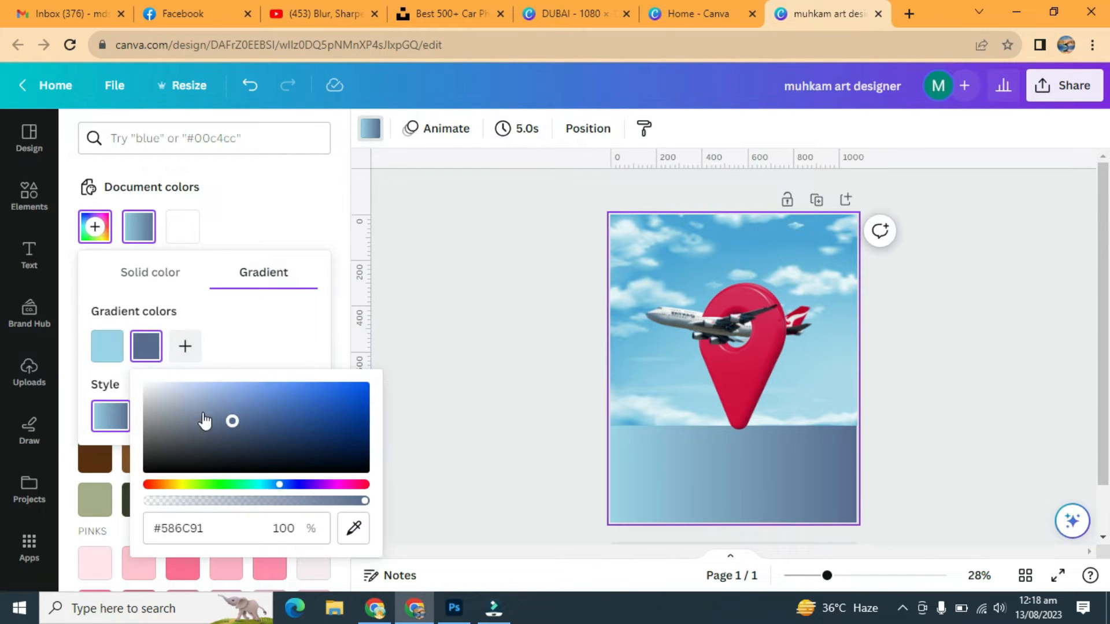
click(353, 529)
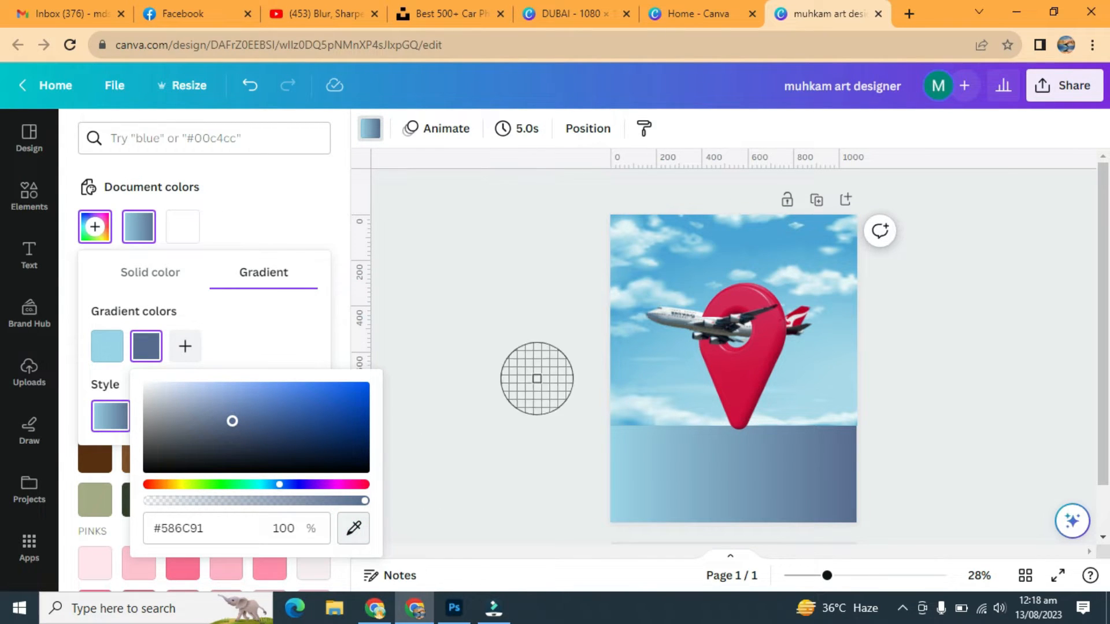
click(652, 414)
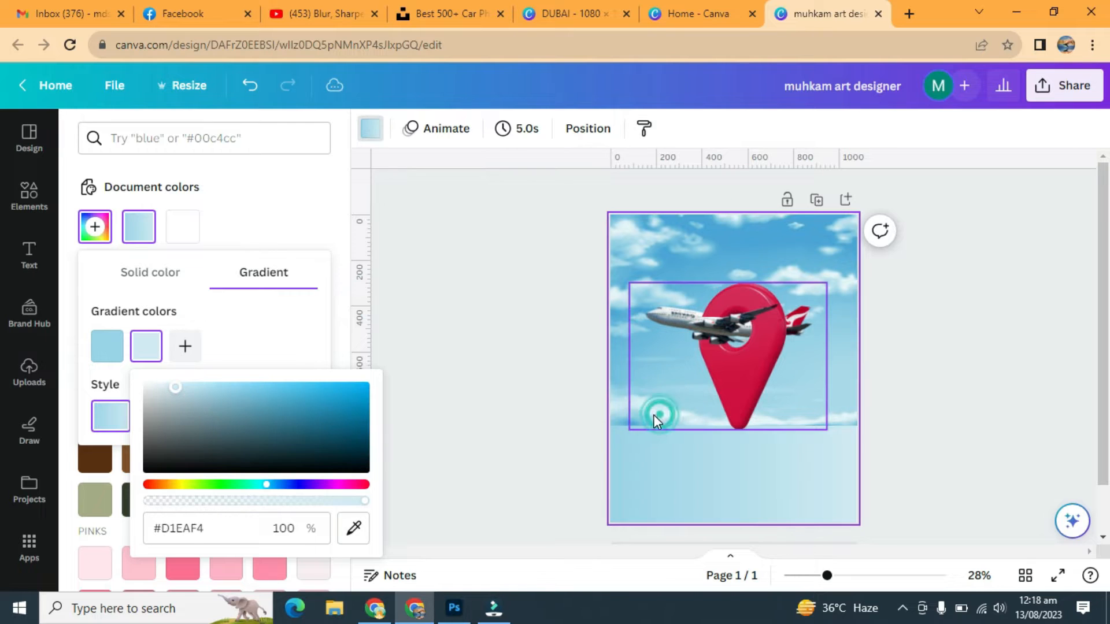
Add a third background gradient color, #4CA6DA, sampled from the deep blue at the top of the sky.
click(183, 356)
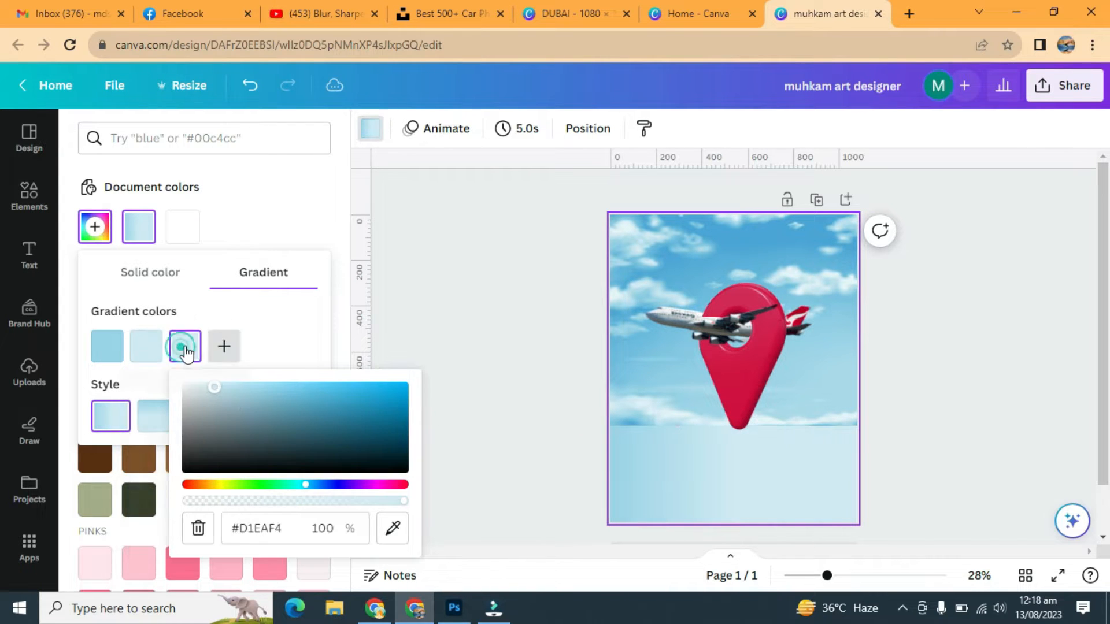
click(408, 527)
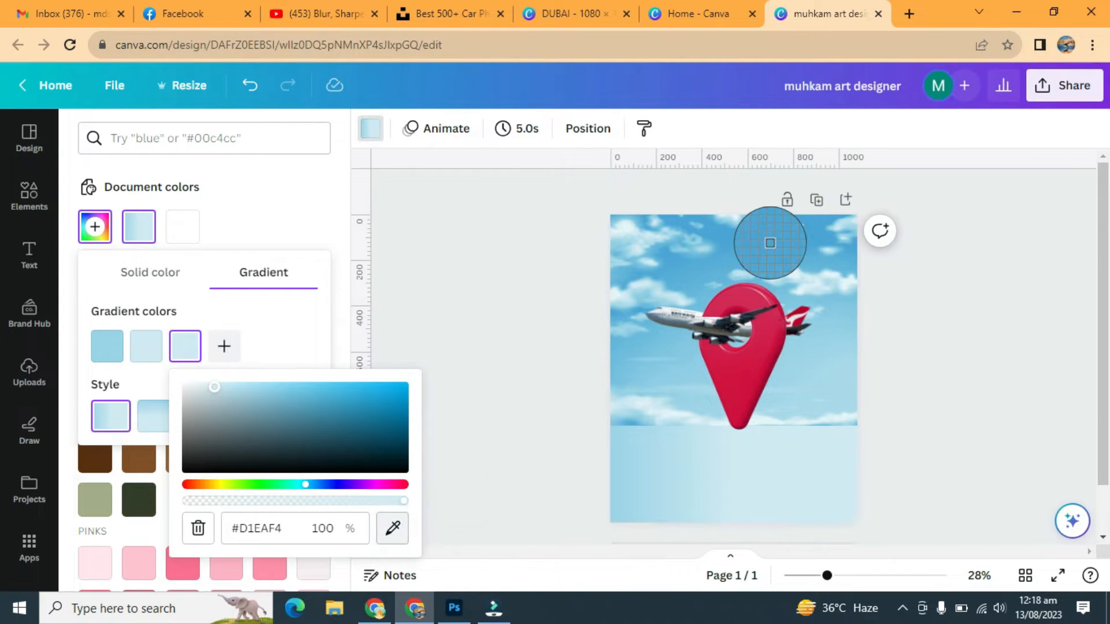
click(770, 243)
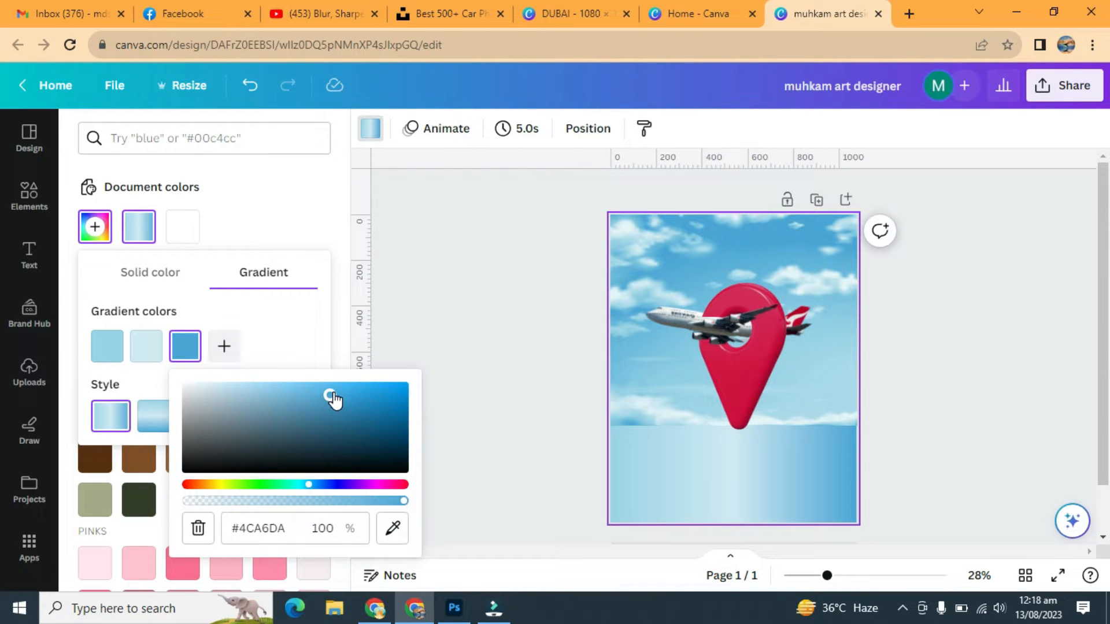
Change the page background gradient's style to the diagonal linear one.
click(267, 178)
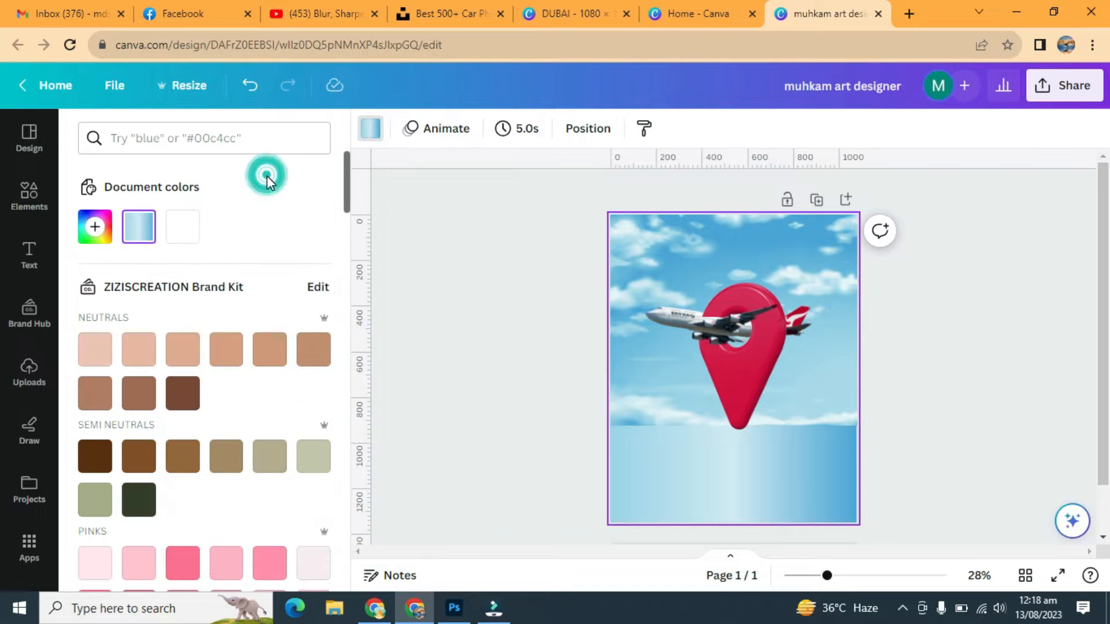
click(138, 231)
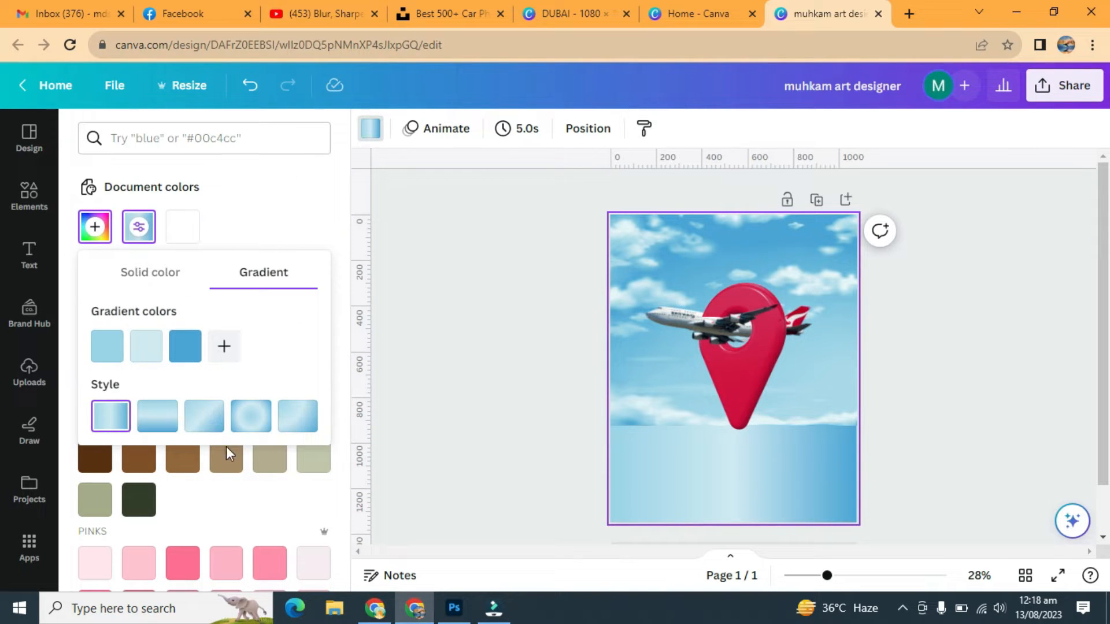
click(204, 418)
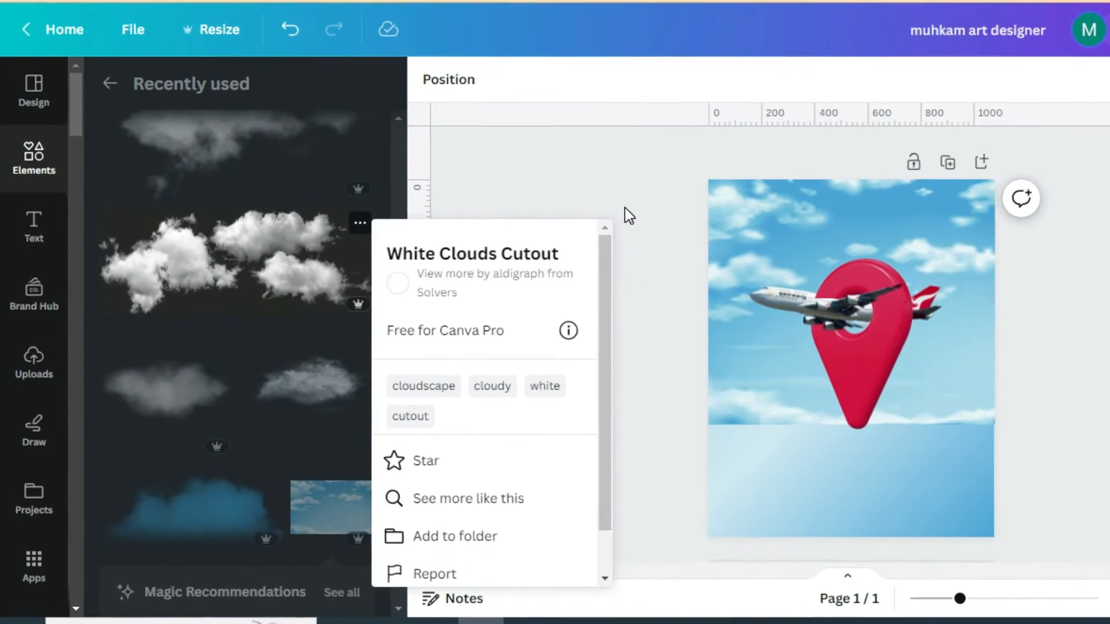
Add the White Clouds Cutout, shrink it and place it overlapping the page's right edge, level with the pin's tip.
click(626, 215)
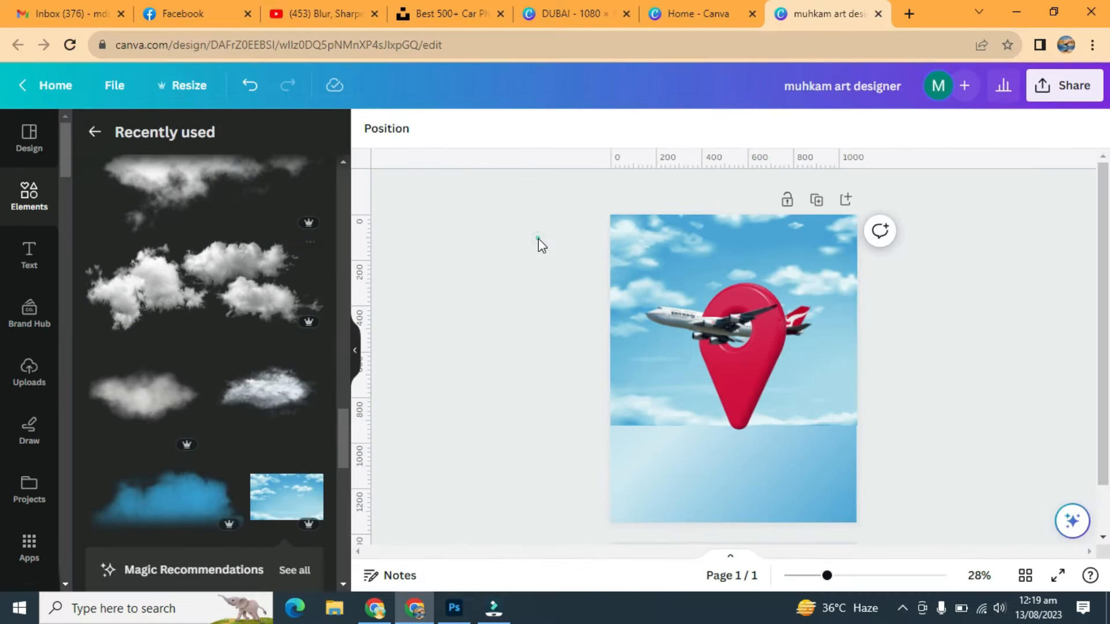
click(258, 280)
drag(674, 345, 782, 456)
drag(914, 474, 855, 426)
Add the single wispy cloud over the right part of the sky image's lower edge and move it backward.
scroll(202, 261, up, 2)
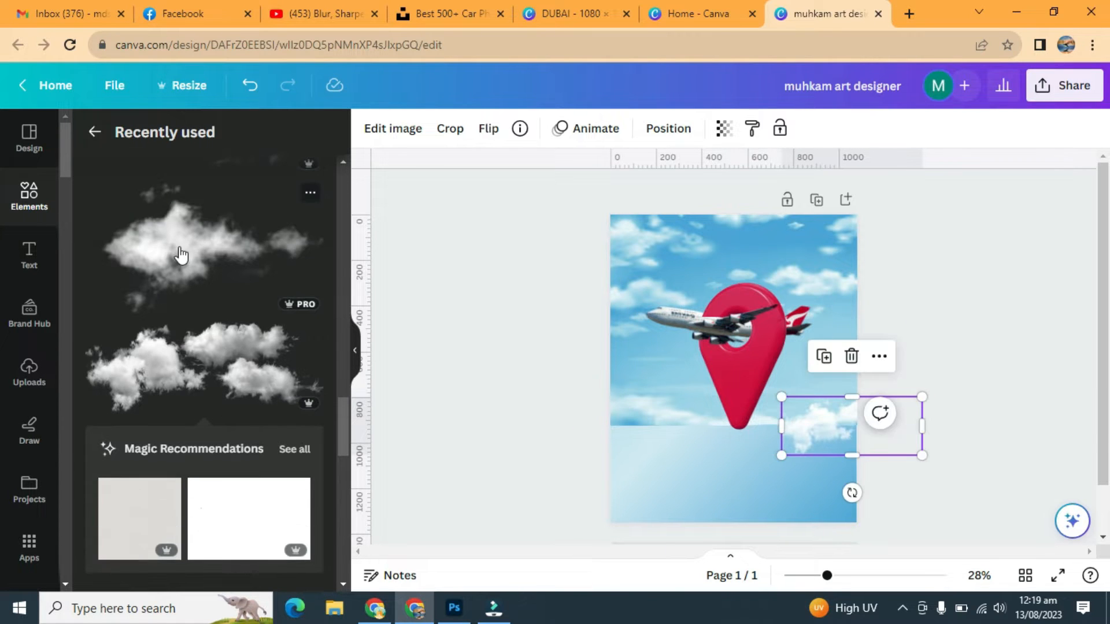
click(208, 243)
drag(679, 390, 742, 450)
click(666, 131)
click(267, 174)
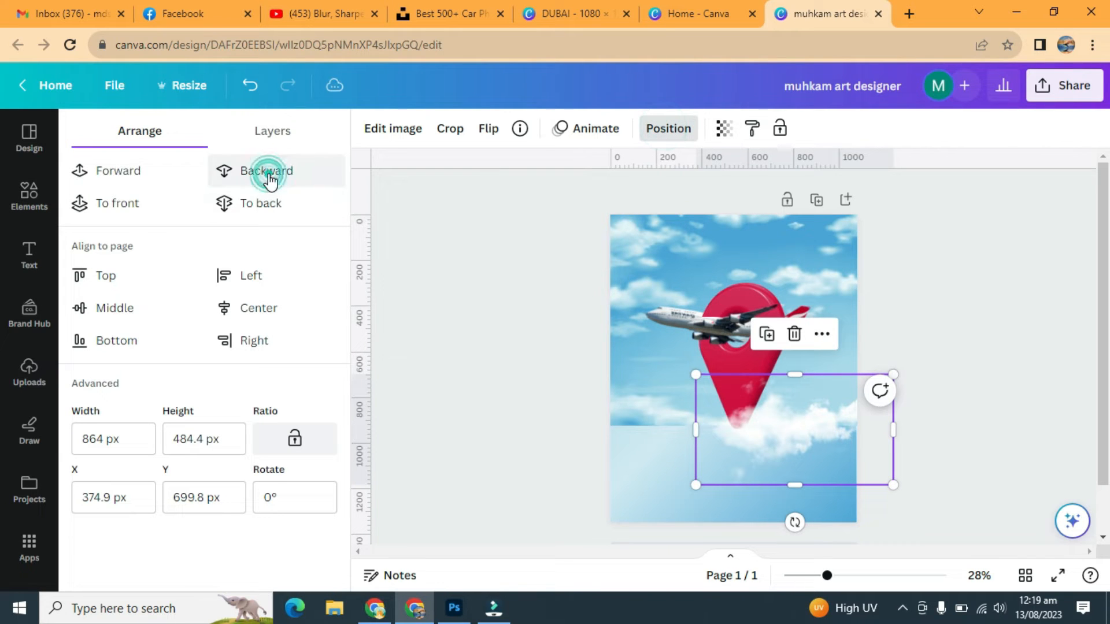
Place a second wispy cloud over the left part of the sky image's lower edge, flip it horizontally and send it behind the pin.
click(430, 309)
drag(767, 444, 697, 442)
click(488, 128)
click(520, 174)
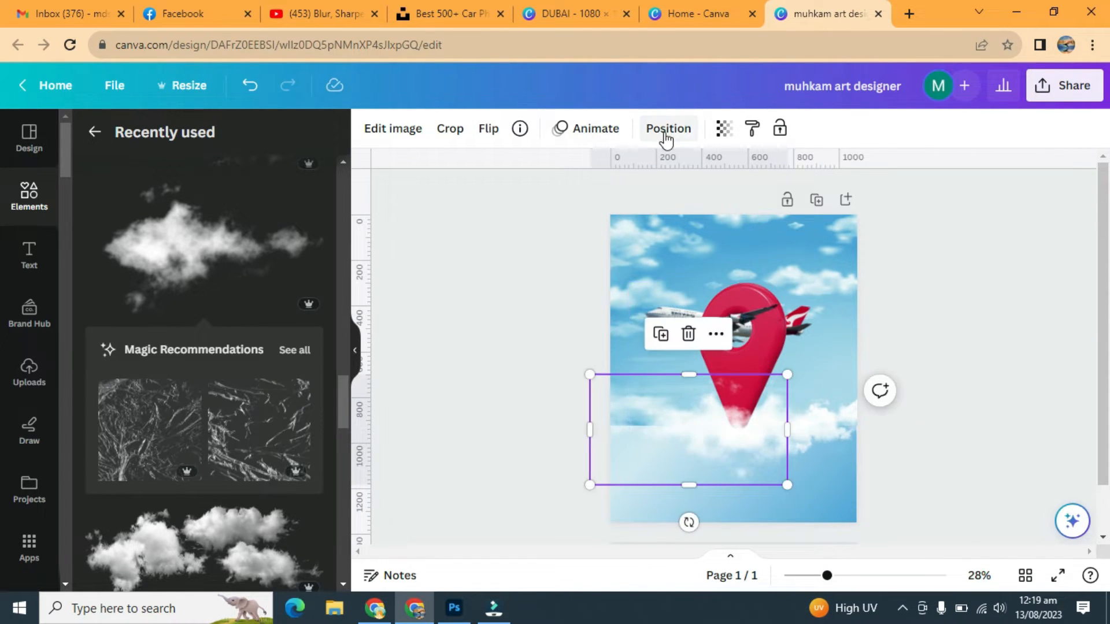
click(665, 130)
click(462, 351)
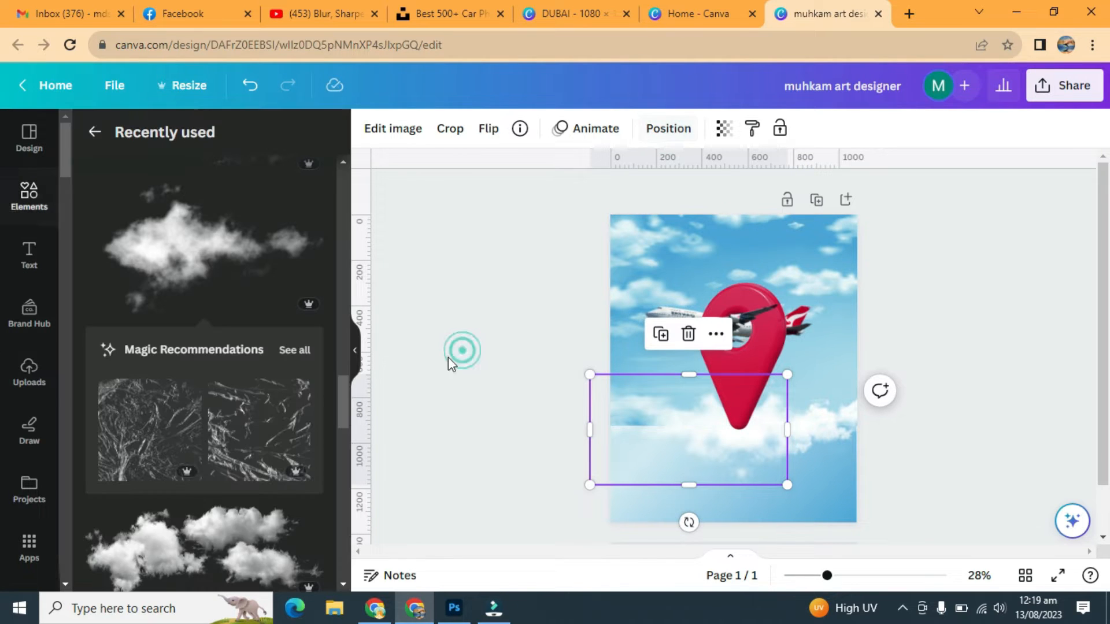
Add another White Clouds Cutout at the page's left edge over the sky seam and flip it horizontally.
click(206, 544)
drag(679, 384, 542, 417)
click(489, 128)
click(517, 172)
click(995, 362)
Add the Couple with Backpacking Gear cutout, shrink it and place it on the clouds to the left of the pin.
scroll(203, 347, down, 5)
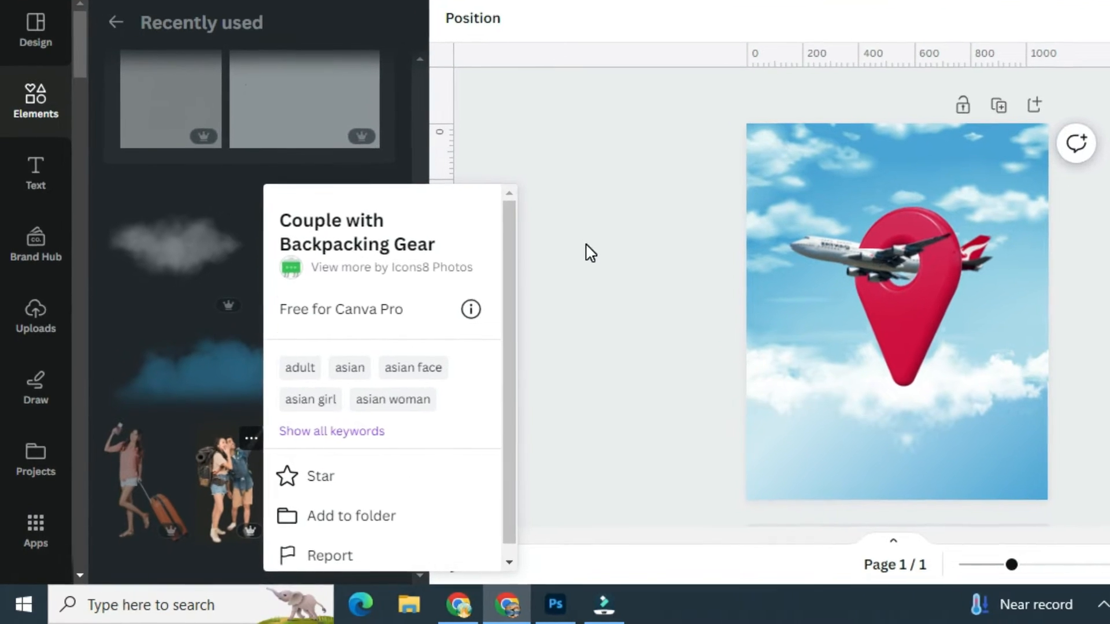
click(586, 245)
click(228, 484)
drag(991, 155, 839, 368)
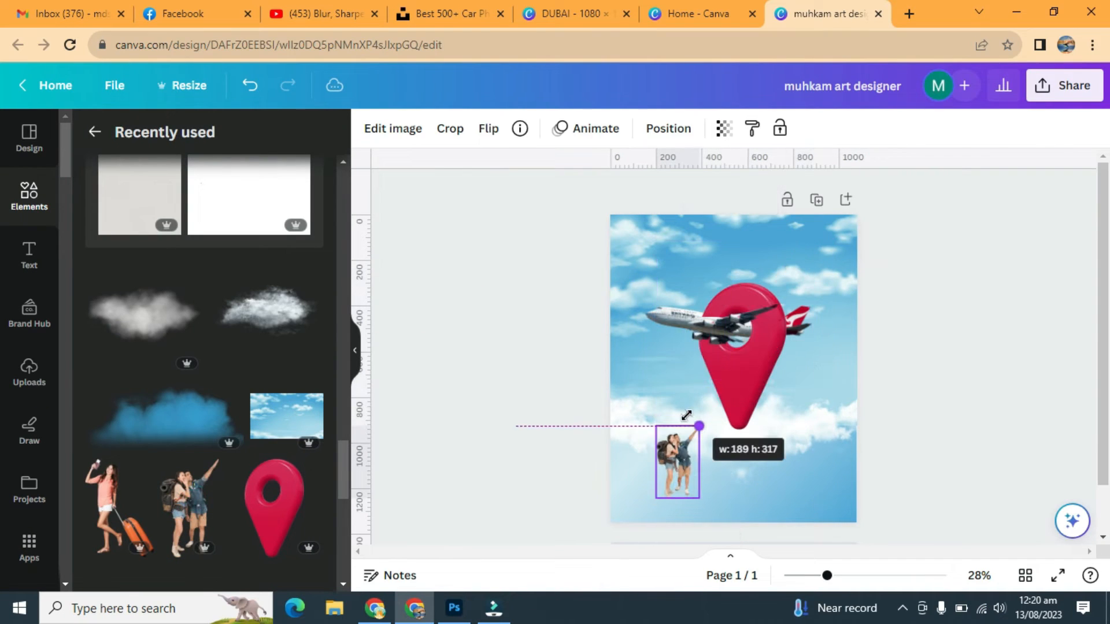
drag(684, 467, 655, 444)
drag(672, 404, 681, 391)
Move the grouped pin and airplane slightly down and right, and enlarge the group.
drag(741, 367, 750, 395)
drag(832, 308, 851, 293)
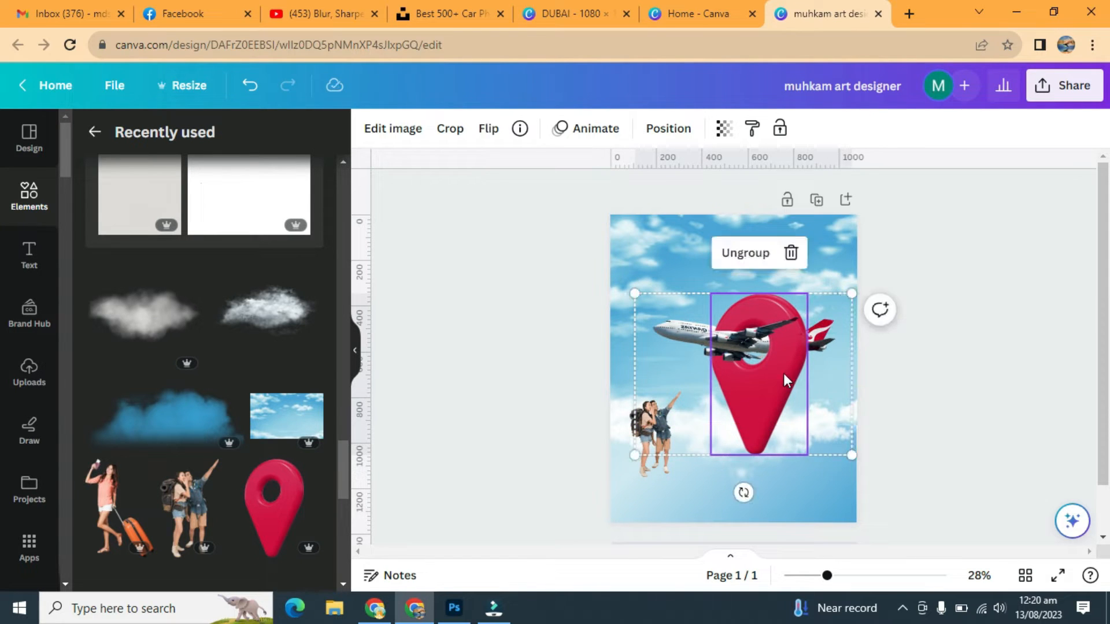
click(944, 351)
click(659, 418)
click(965, 348)
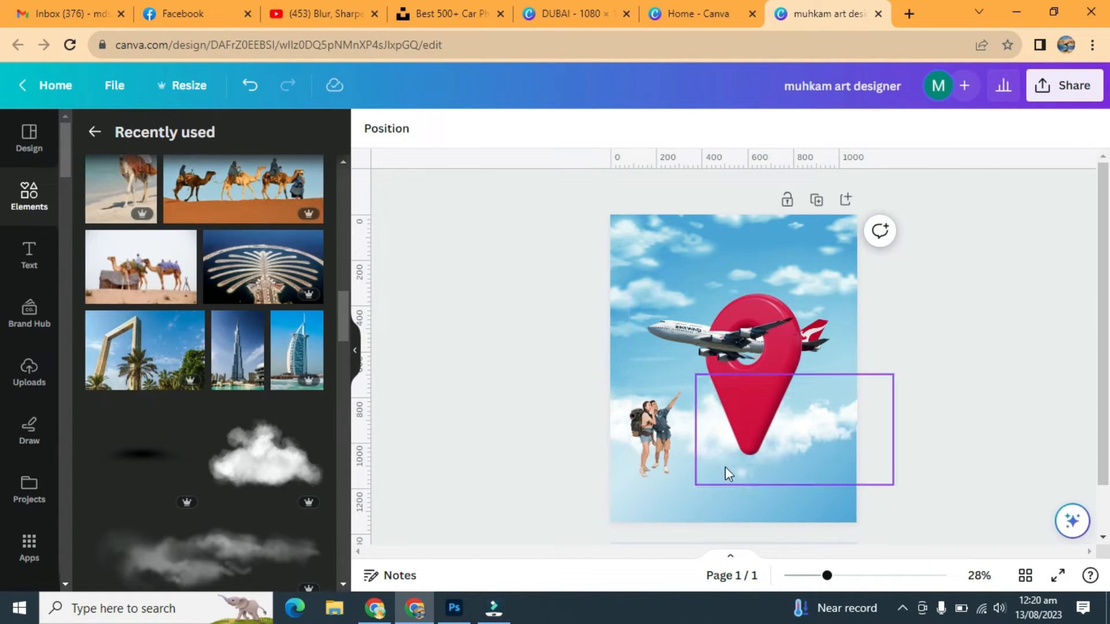
Tilt the pin and airplane group clockwise, enlarge and reposition it, and adjust the couple's size beside it.
click(747, 416)
drag(743, 485, 727, 491)
drag(638, 284, 627, 276)
drag(838, 465, 842, 466)
drag(627, 275, 620, 268)
click(959, 300)
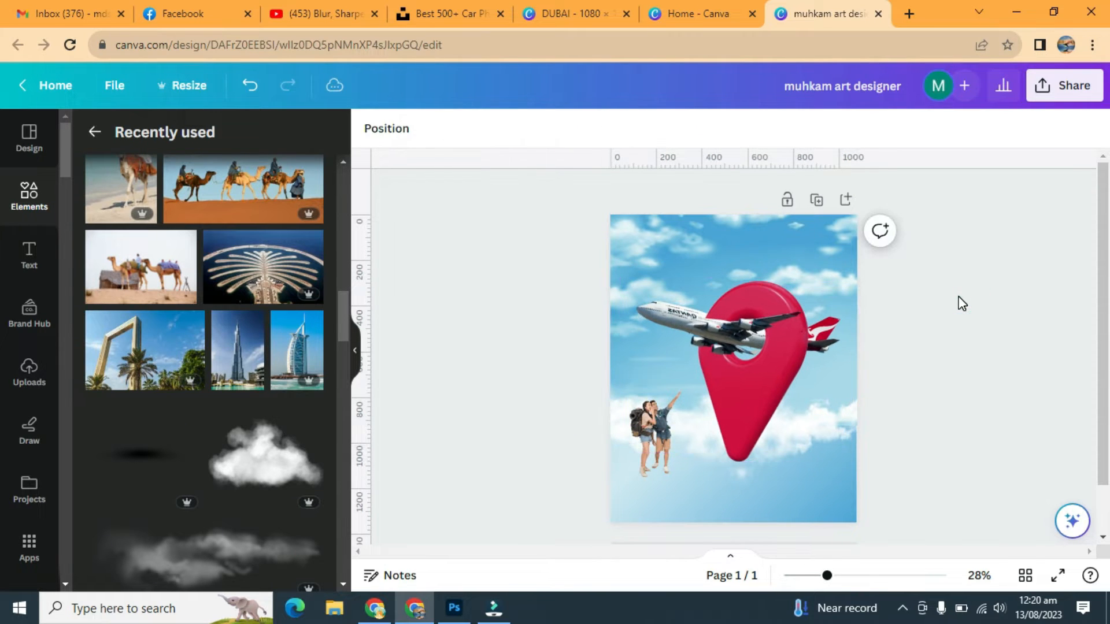
click(653, 428)
drag(681, 385, 684, 366)
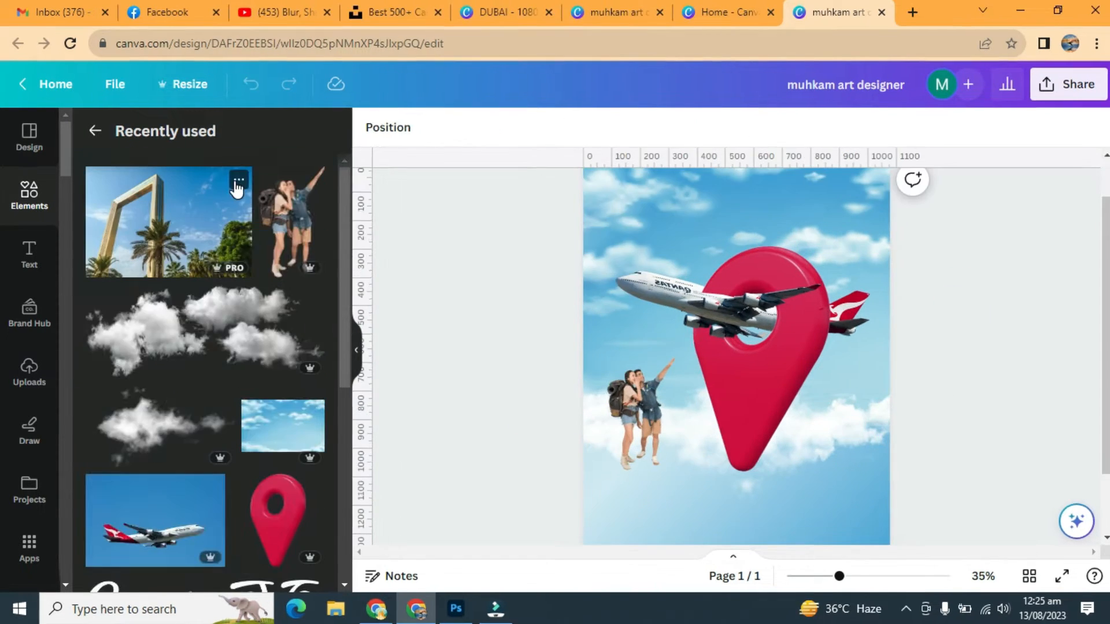
Add the photo of the golden frame monument with palm trees and remove its background.
click(237, 180)
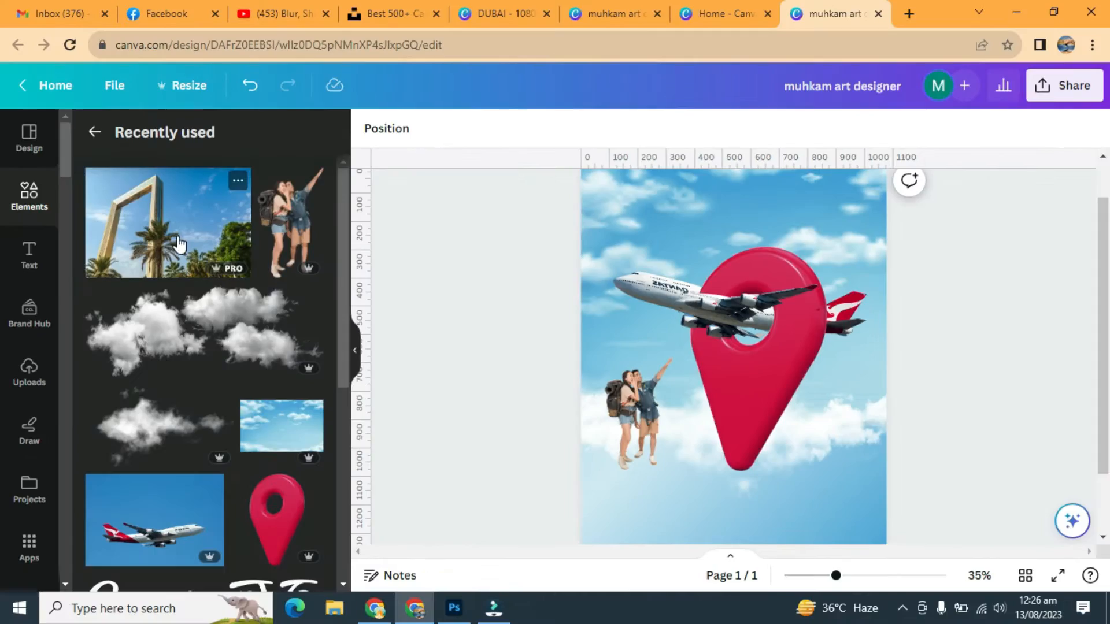
click(230, 195)
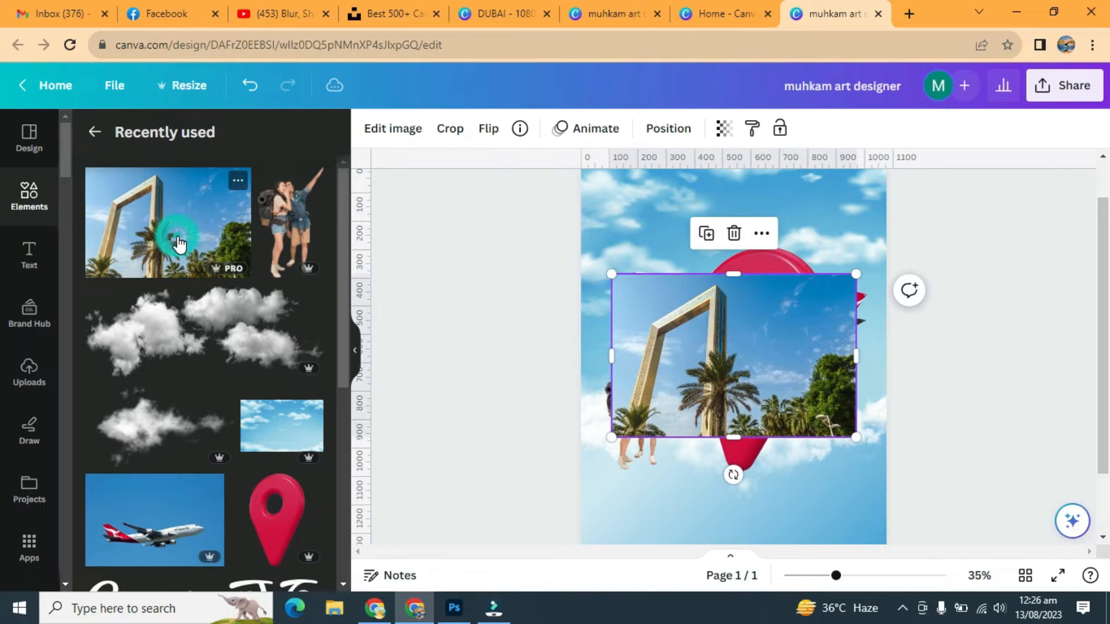
click(403, 135)
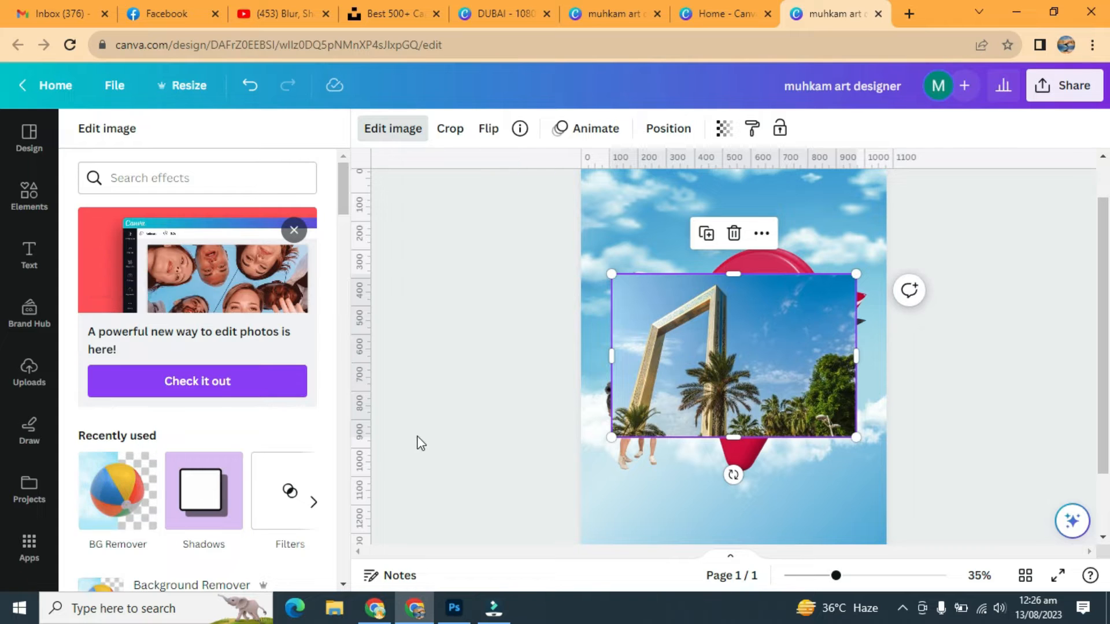
click(254, 559)
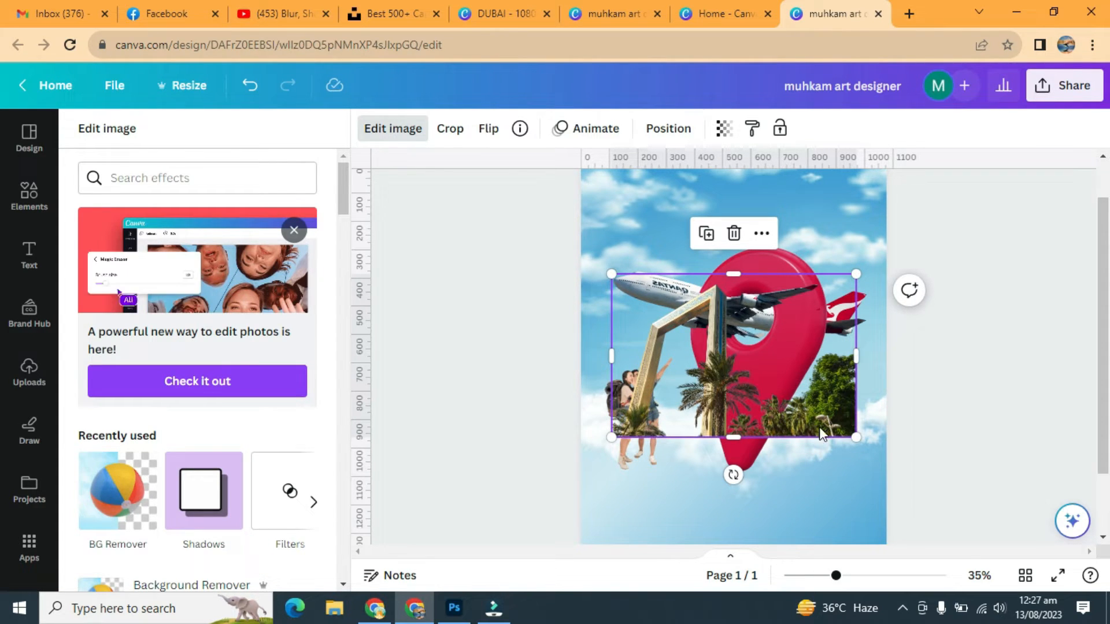
Crop the trees off the right side of the frame monument cutout, shrink it and move it to the pin's tip.
drag(859, 358, 764, 358)
drag(763, 274, 705, 380)
drag(662, 408, 754, 442)
Fine-tune the frame monument's position so that it stands centred over the pin's tip.
drag(836, 576, 856, 576)
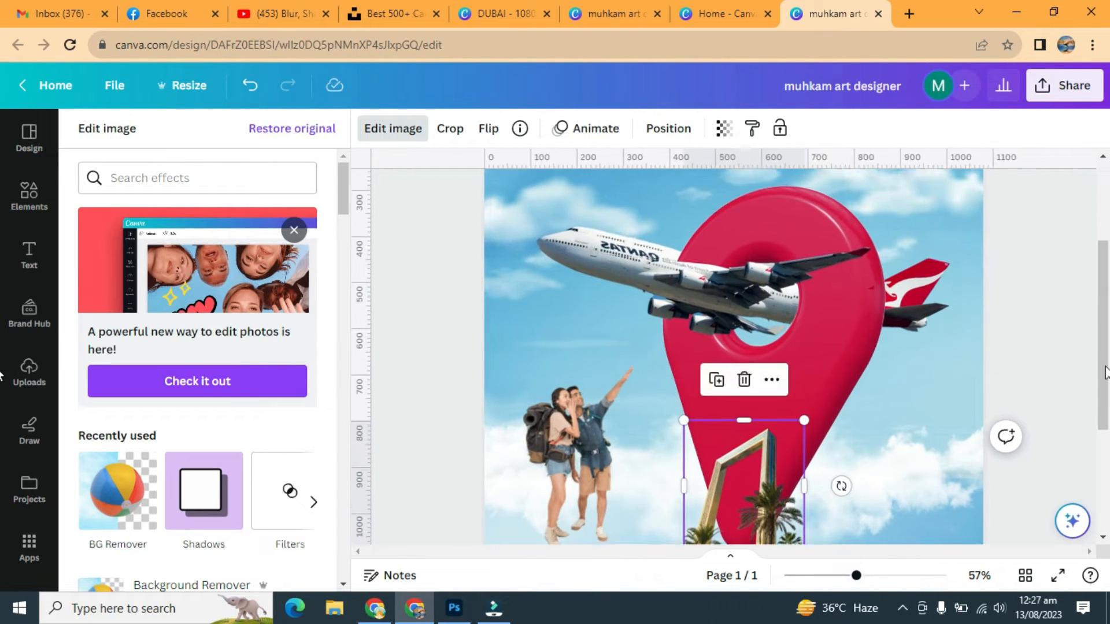
scroll(791, 445, down, 3)
drag(777, 442, 775, 442)
click(939, 448)
click(747, 396)
drag(747, 396, 776, 432)
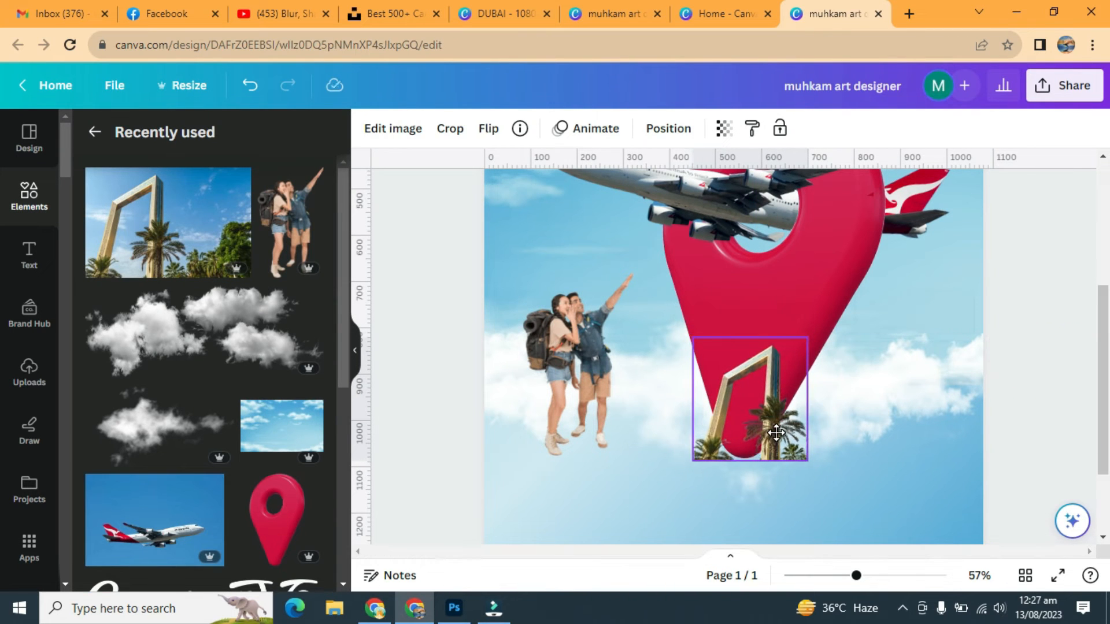
click(1048, 280)
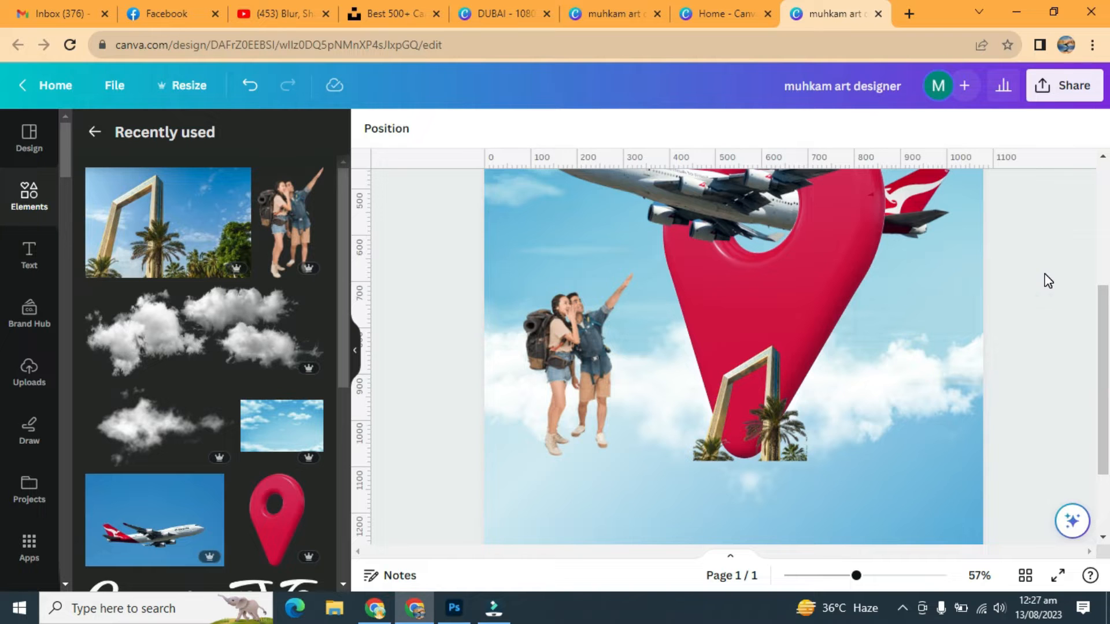
Add the Camel on Jumeirah Beach, Dubai photo and remove its background.
mouse_move(856, 578)
mouse_down()
mouse_move(833, 576)
mouse_move(857, 576)
mouse_up()
scroll(148, 388, down, 5)
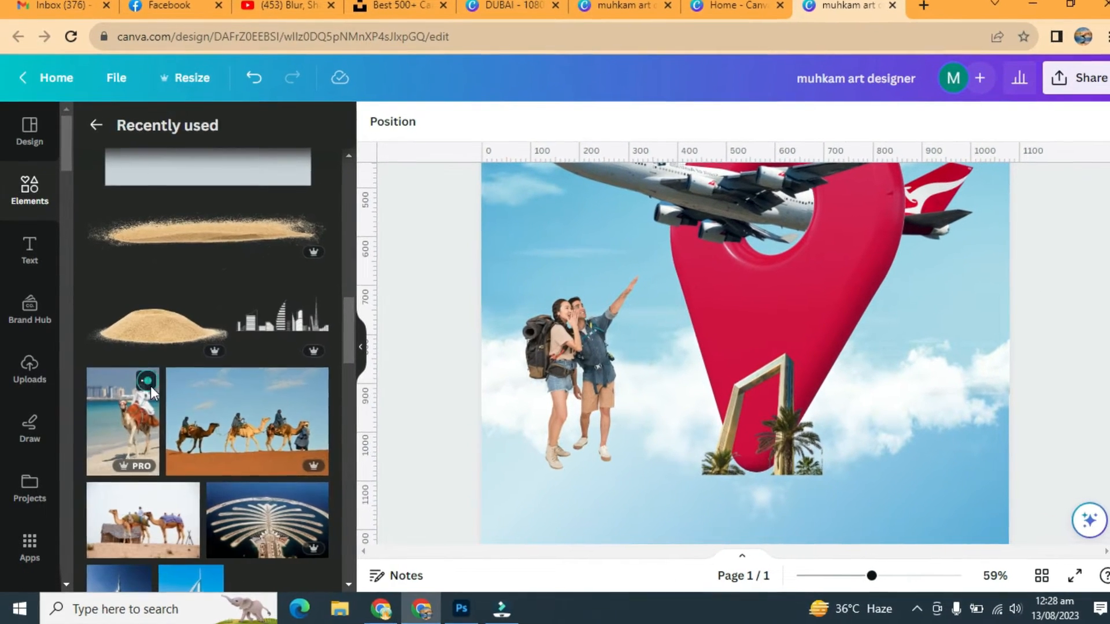
click(149, 383)
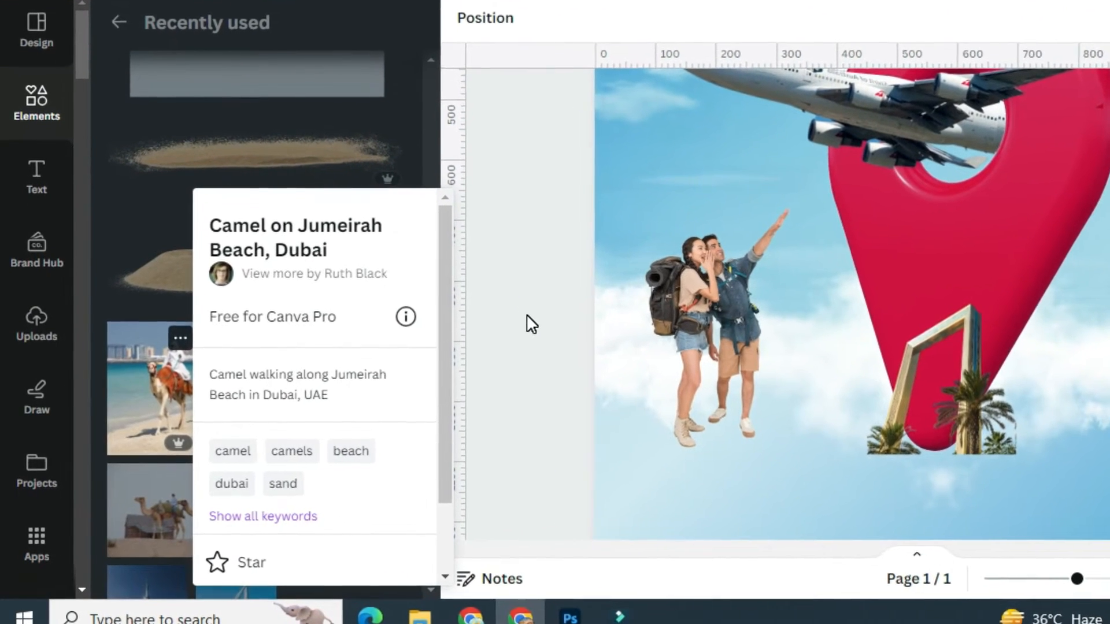
click(533, 312)
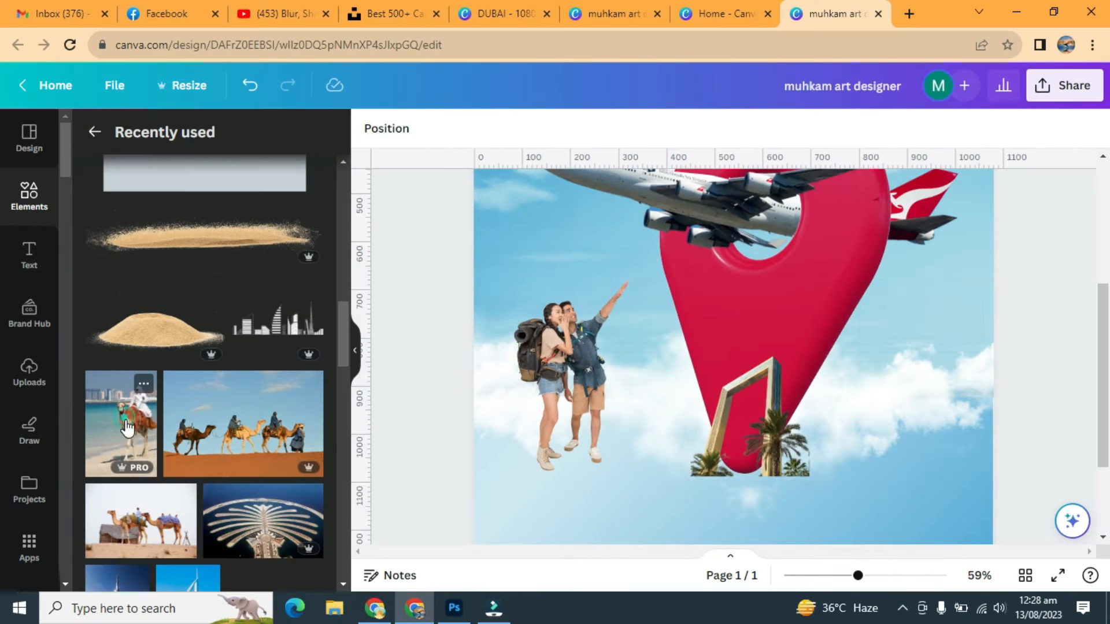
click(127, 428)
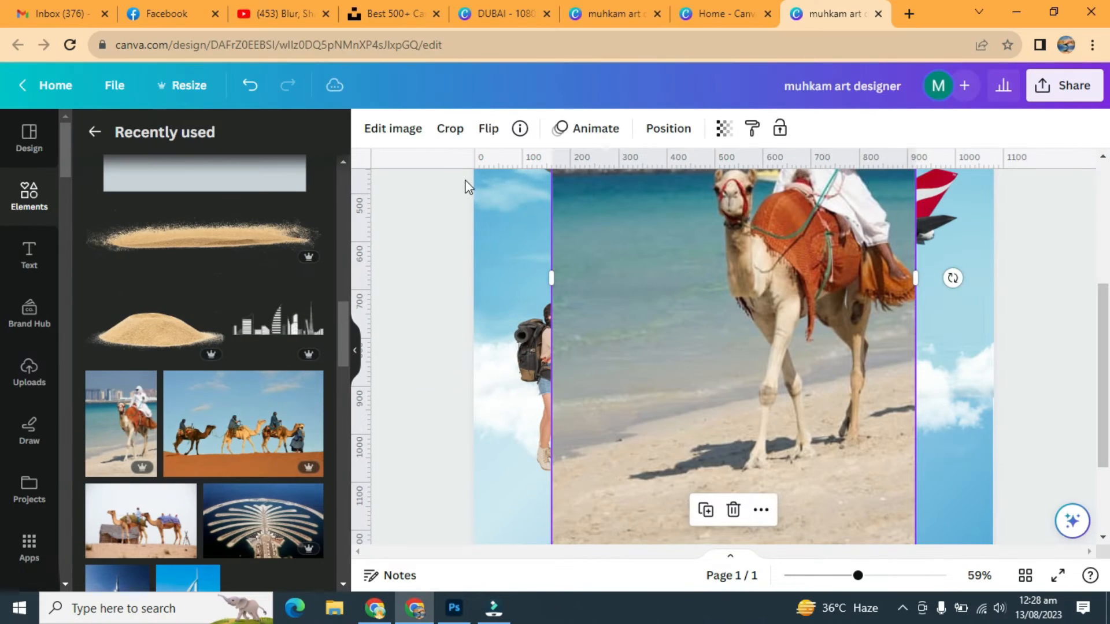
drag(847, 576, 838, 576)
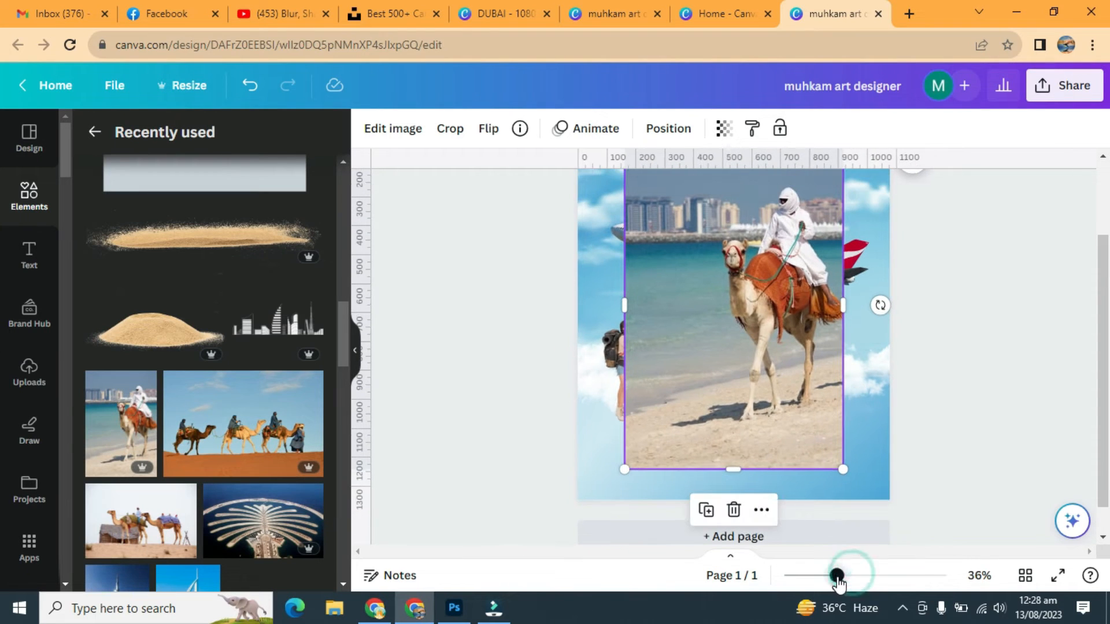
click(400, 147)
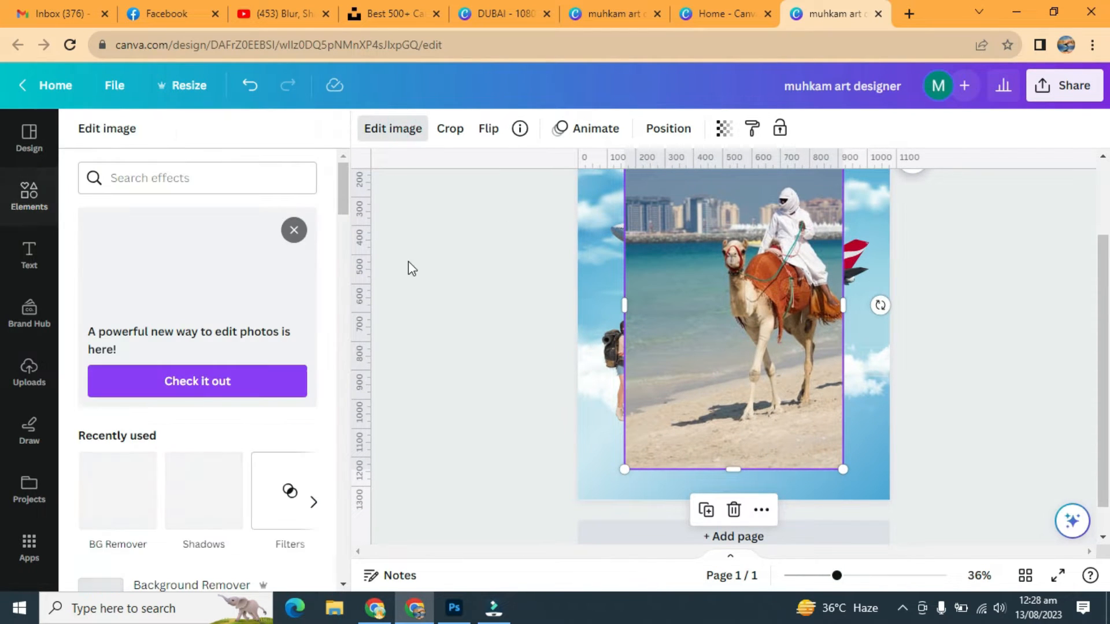
click(119, 493)
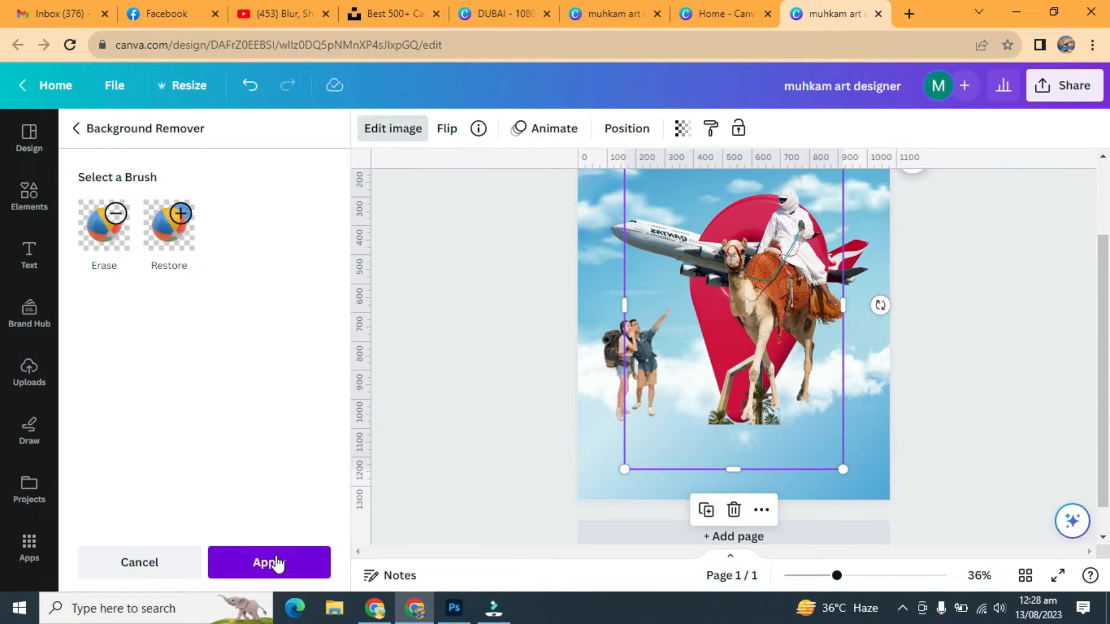
click(275, 564)
Shrink the camel rider cutout and crop the empty areas on its left, top and bottom.
drag(843, 469, 794, 397)
drag(737, 314, 745, 415)
drag(633, 371, 690, 372)
drag(744, 243, 745, 273)
drag(745, 498, 744, 464)
Shrink the camel rider to a tiny figure and place it just right of the frame monument's palm trees.
drag(803, 272, 704, 423)
scroll(704, 423, down, 1)
scroll(855, 470, up, 3)
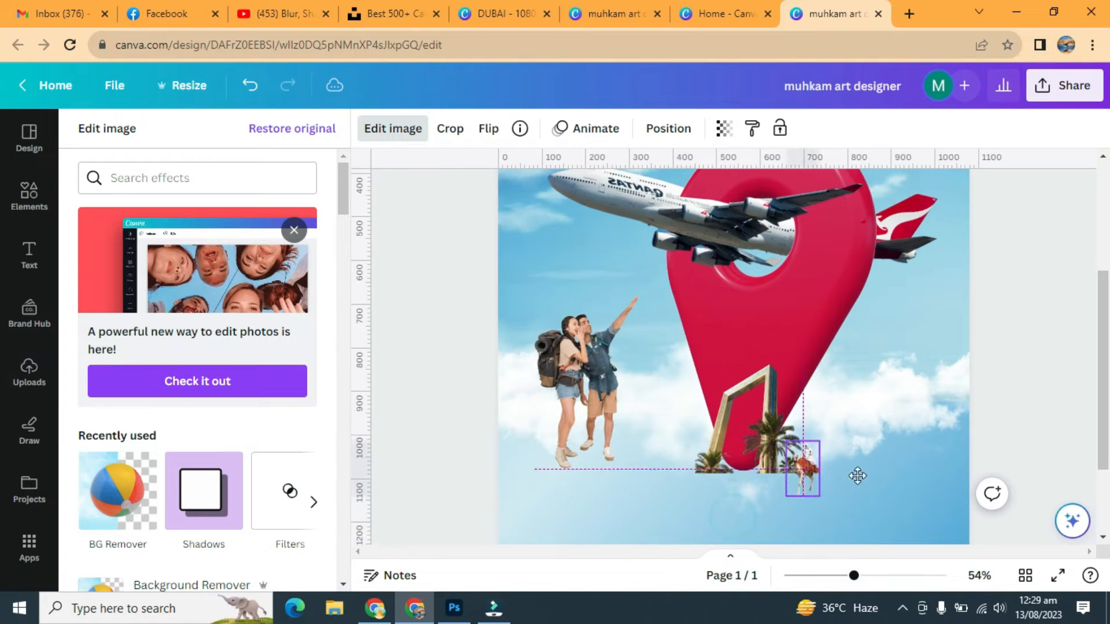
drag(848, 405, 836, 423)
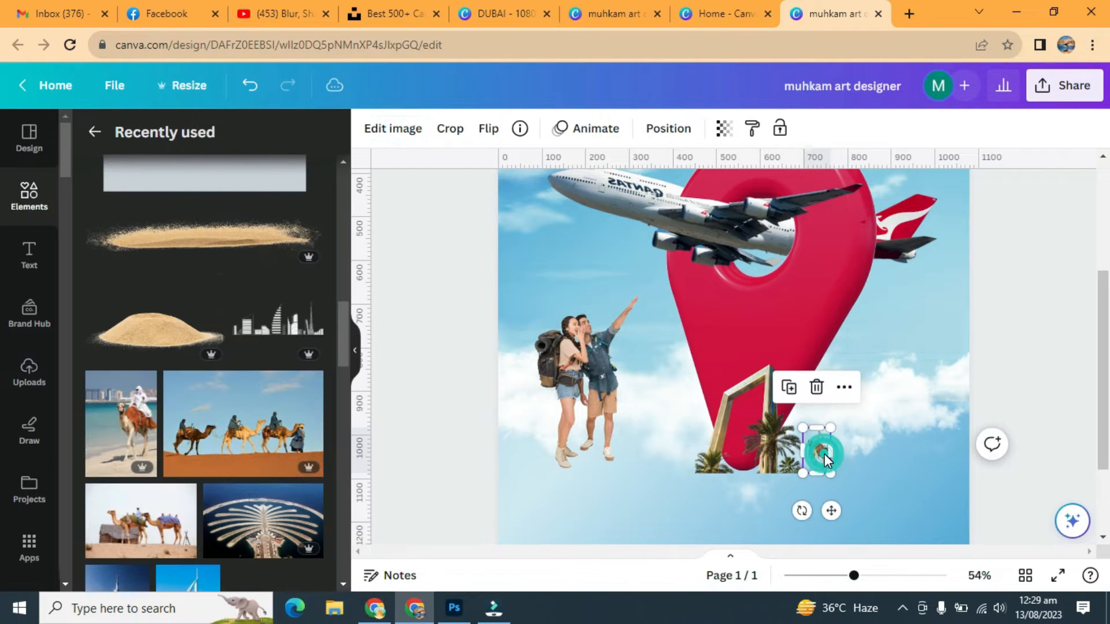
click(1058, 298)
Add the Jumeirah Palm Island In Dubai top view photo and remove its background.
drag(854, 575, 848, 575)
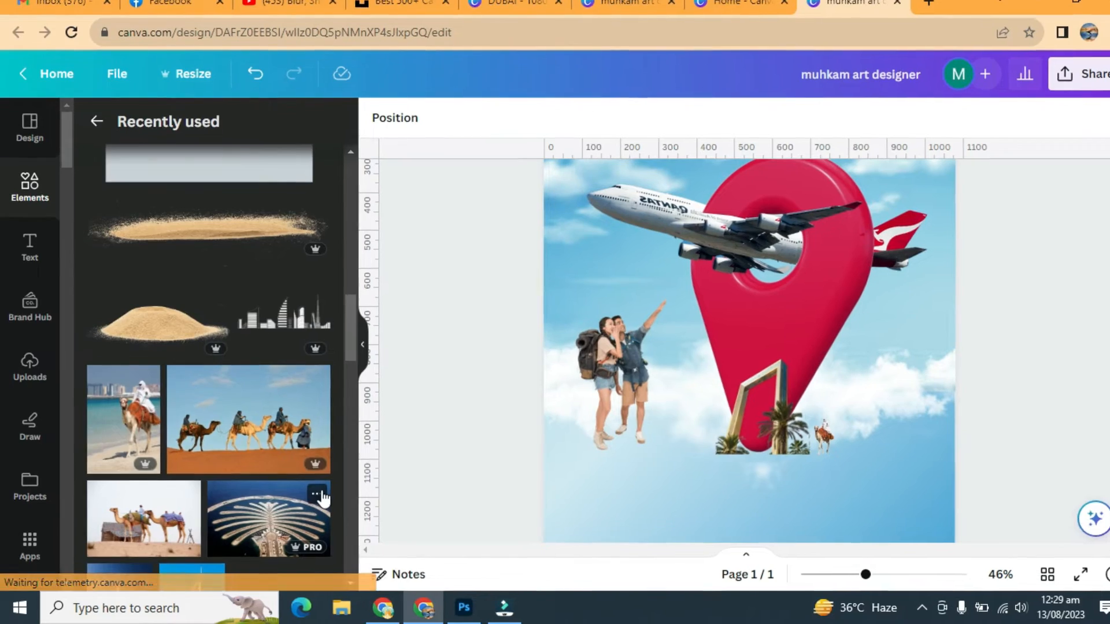
click(317, 495)
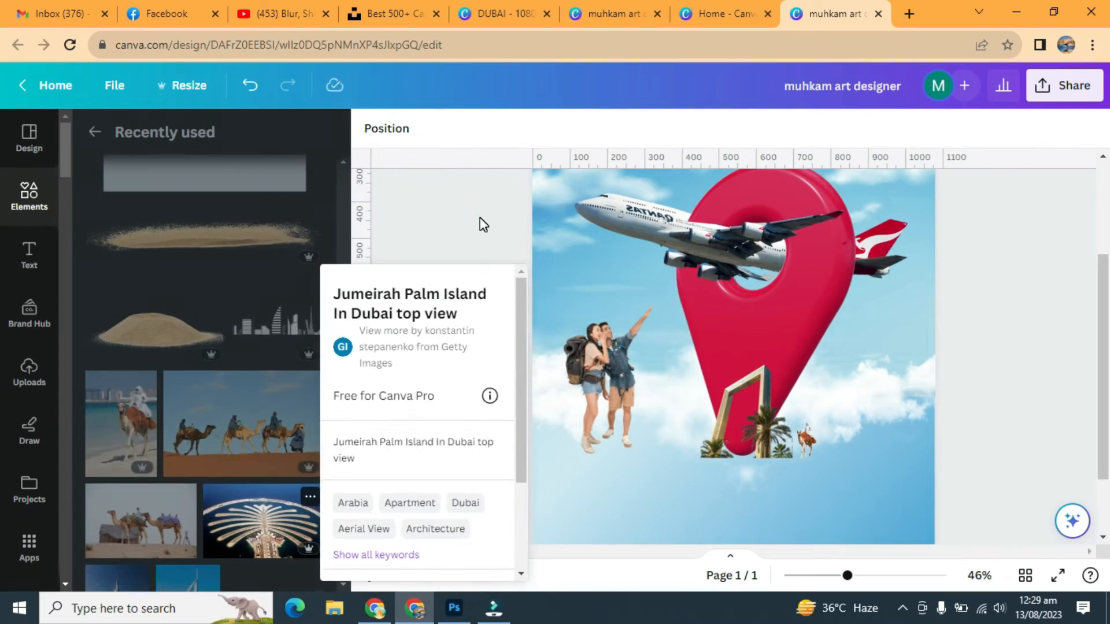
click(557, 152)
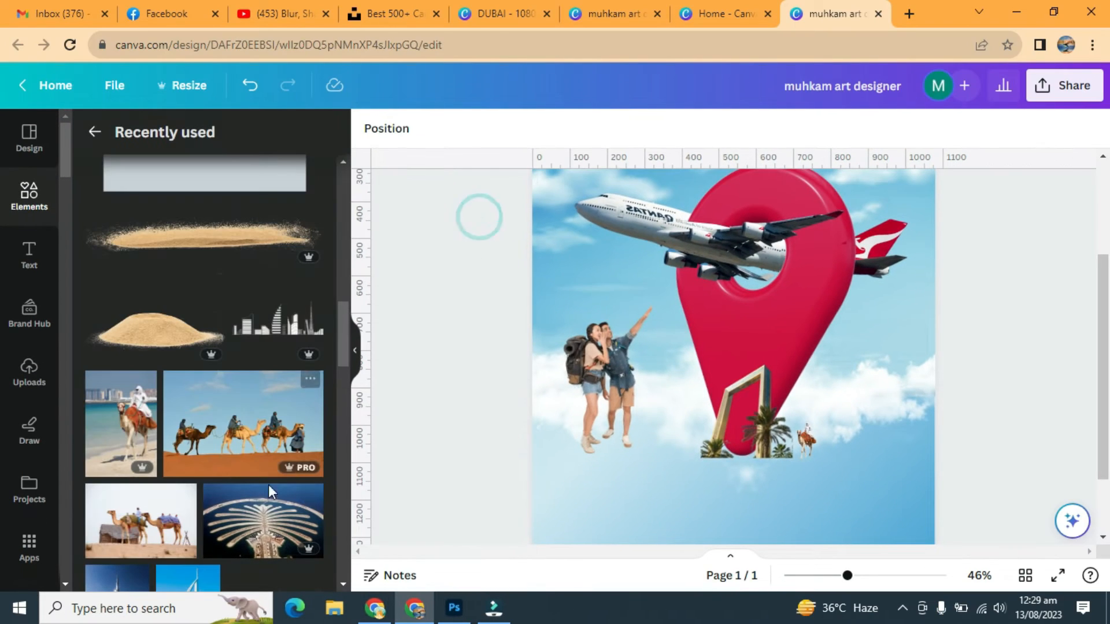
click(304, 494)
click(381, 136)
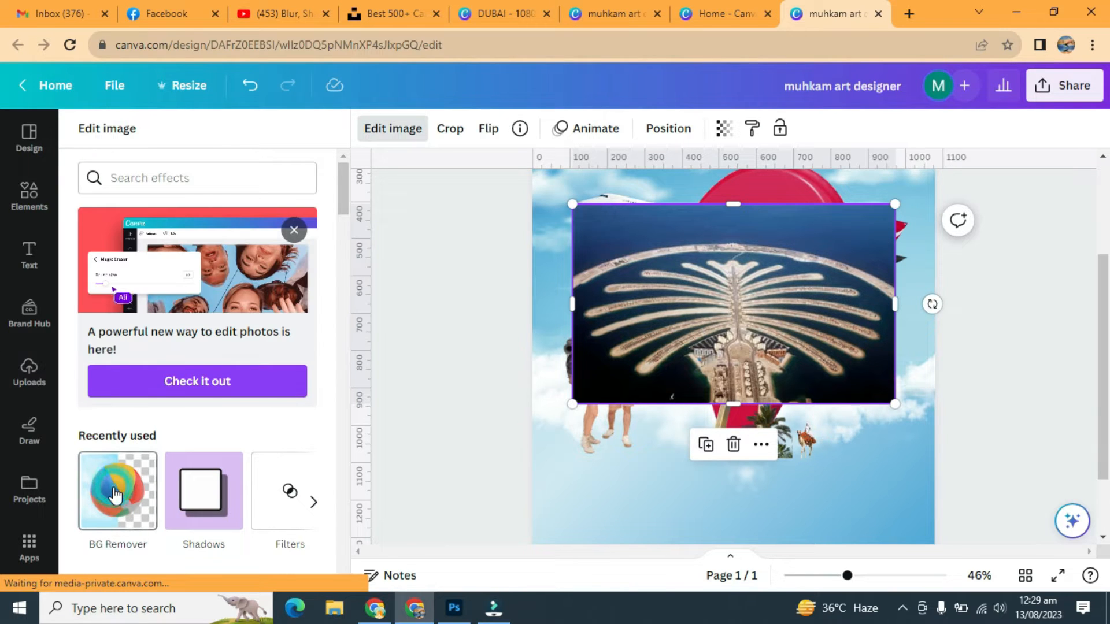
click(115, 496)
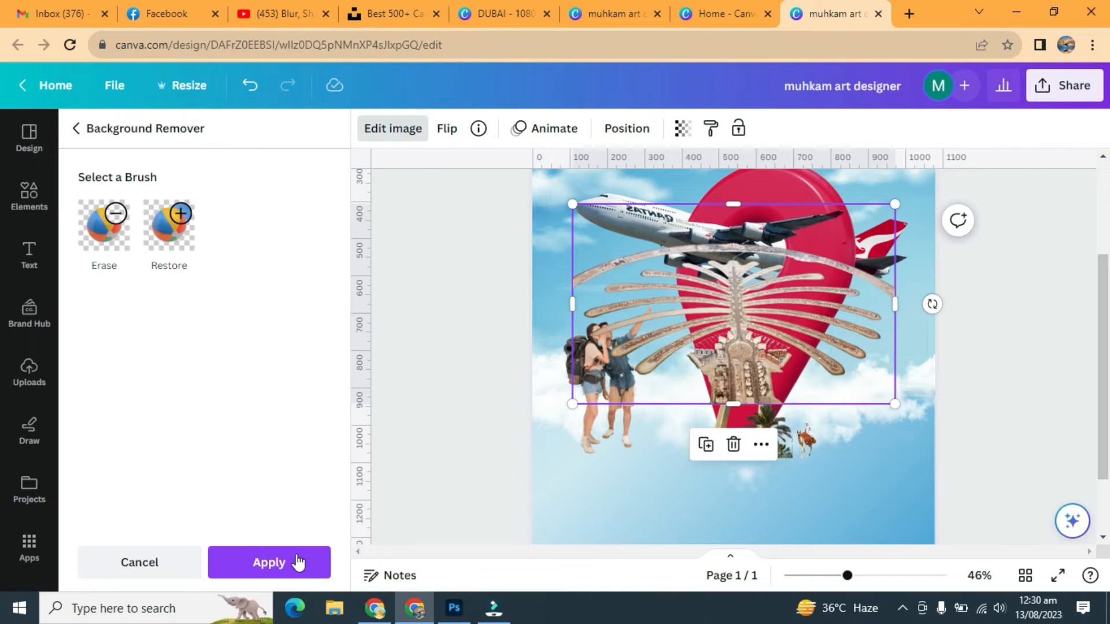
click(263, 563)
Shrink the palm island cutout and place it on the red pin just above the frame monument.
drag(895, 225, 645, 380)
drag(624, 460, 762, 393)
click(1016, 329)
Add the Dubai Burj Khalifa Tower photo and remove its background.
scroll(202, 346, down, 4)
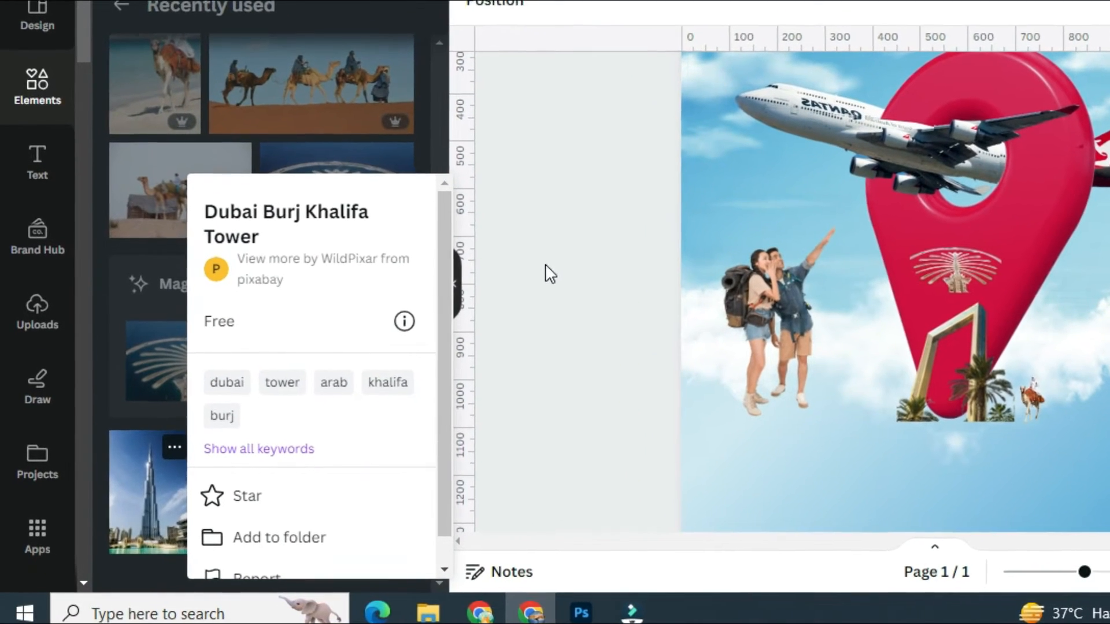
click(512, 285)
click(127, 512)
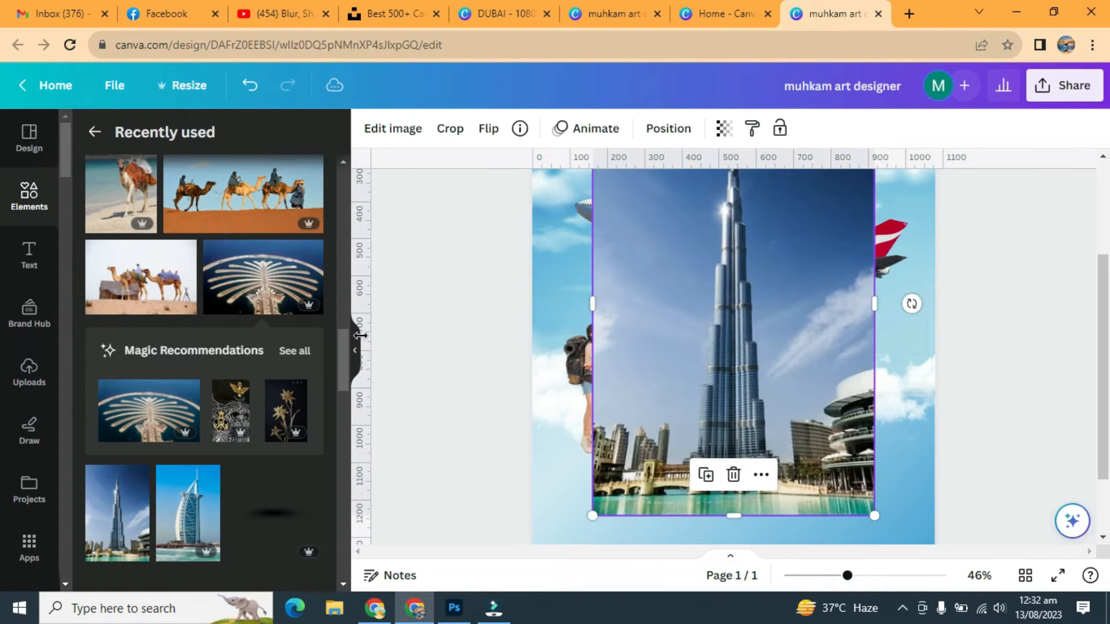
click(389, 136)
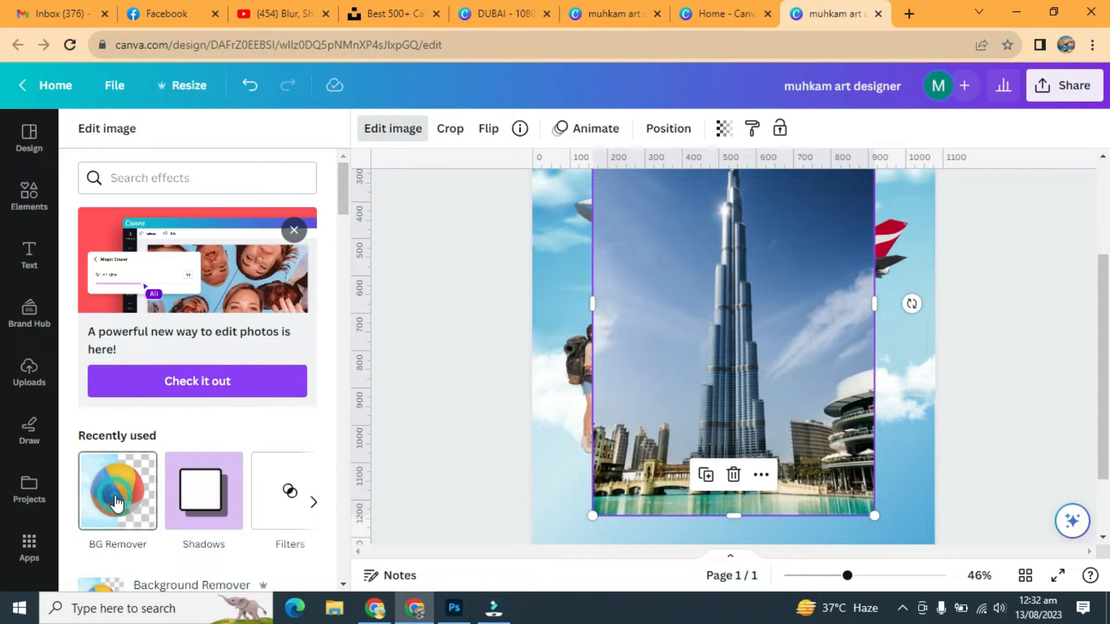
click(115, 502)
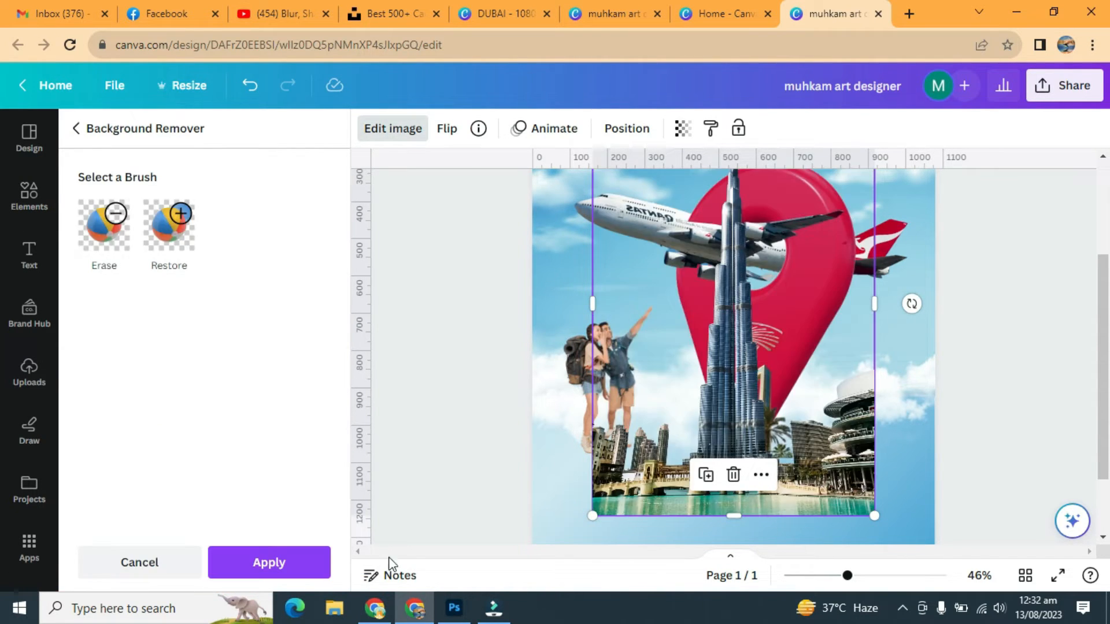
click(289, 571)
Crop the Burj Khalifa cutout to the tower alone, shrink it and place it on the pin's right side below the airplane wing.
drag(592, 304, 619, 304)
drag(874, 304, 803, 341)
drag(620, 314, 692, 318)
drag(746, 503, 740, 277)
drag(777, 214, 825, 373)
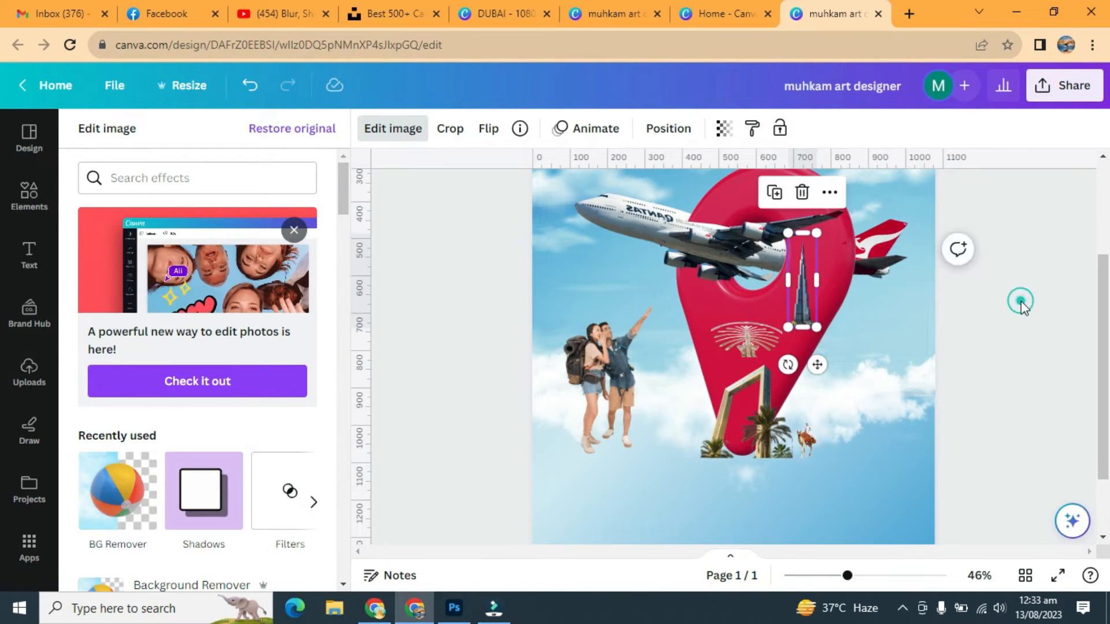
click(1021, 301)
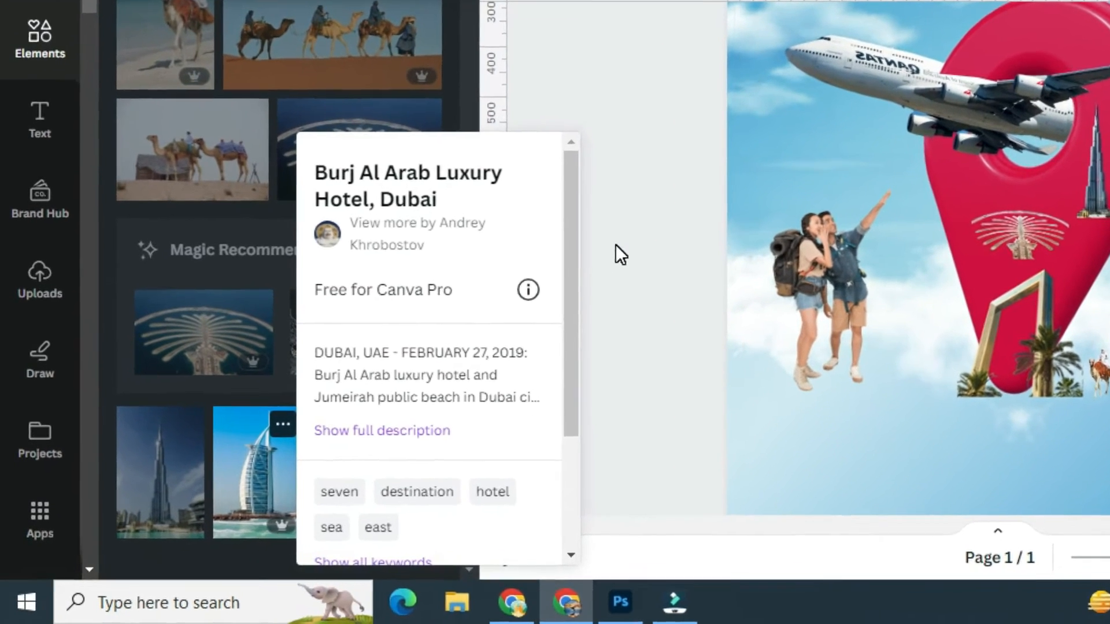
Add the Burj Al Arab Luxury Hotel, Dubai photo and remove its background.
click(275, 468)
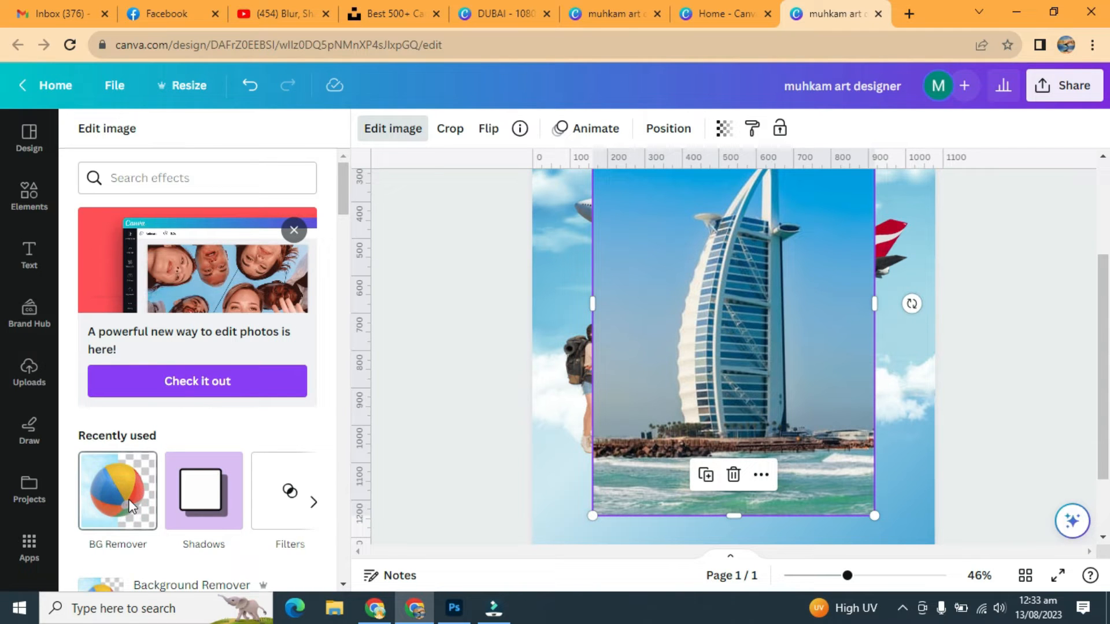
click(131, 506)
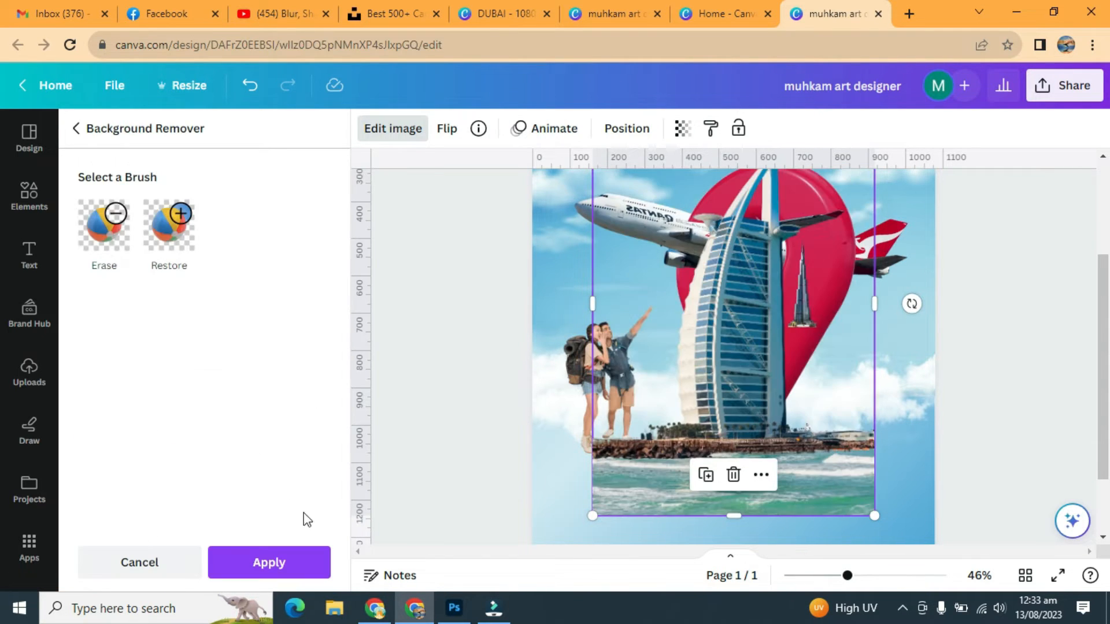
click(268, 564)
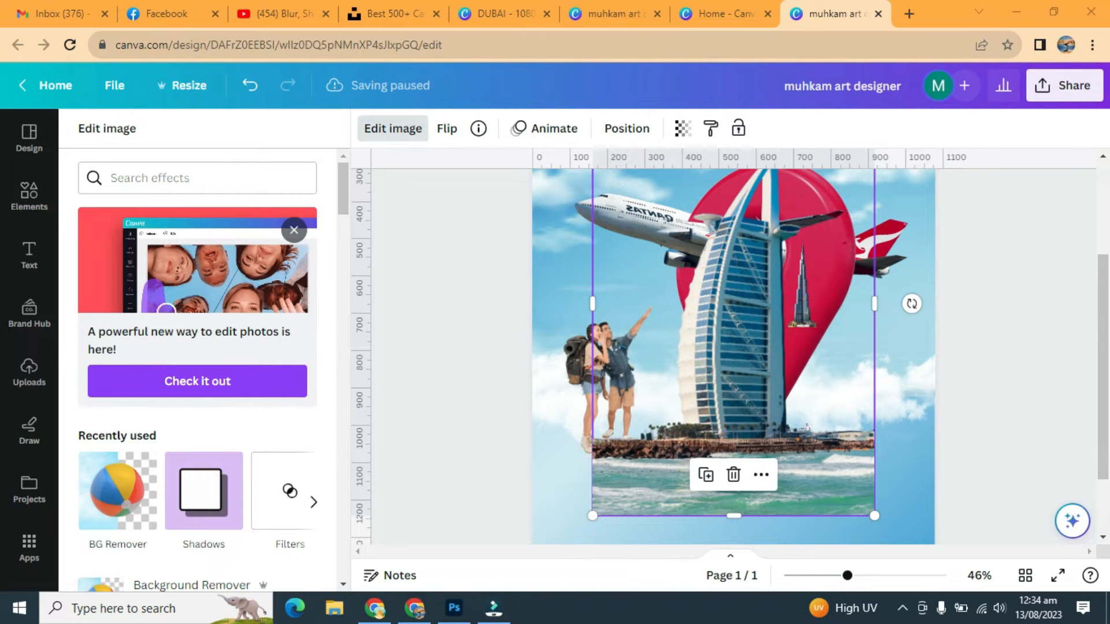
Crop the Burj Al Arab cutout to the building, shrink it and place it in the poster's upper left corner.
drag(875, 303, 812, 303)
drag(593, 304, 660, 304)
drag(738, 515, 743, 446)
drag(764, 280, 756, 359)
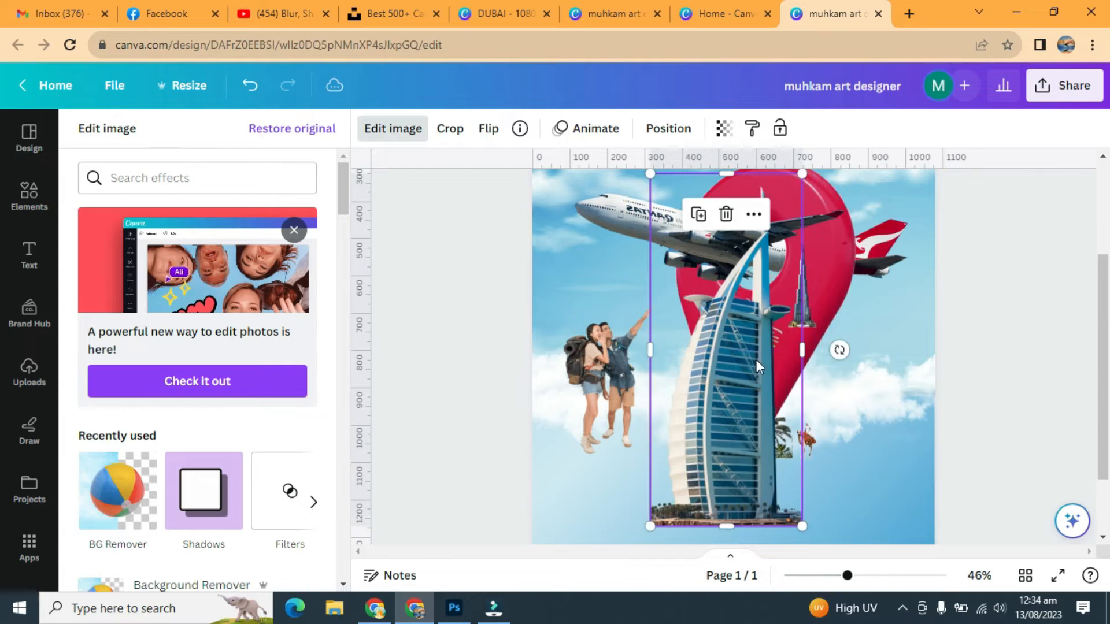
drag(804, 173, 699, 428)
drag(847, 575, 834, 576)
drag(689, 445, 635, 244)
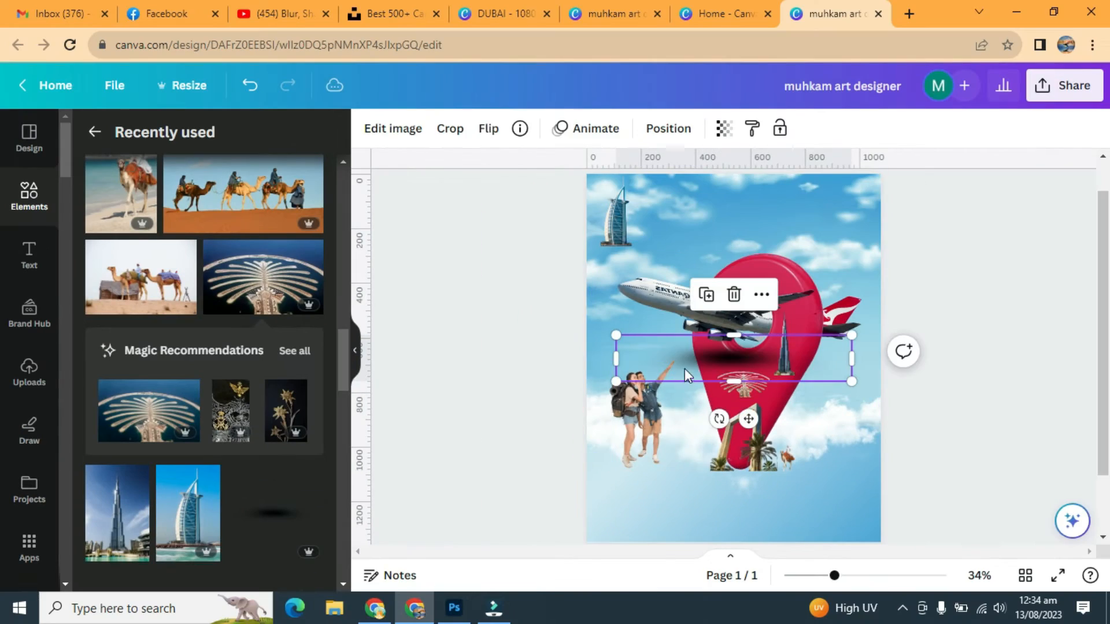
Place the soft black shadow at the travelers' feet, tilt it about 9.5° upward to the right and lower its opacity.
drag(685, 375, 620, 483)
drag(655, 525, 658, 525)
drag(654, 471, 652, 462)
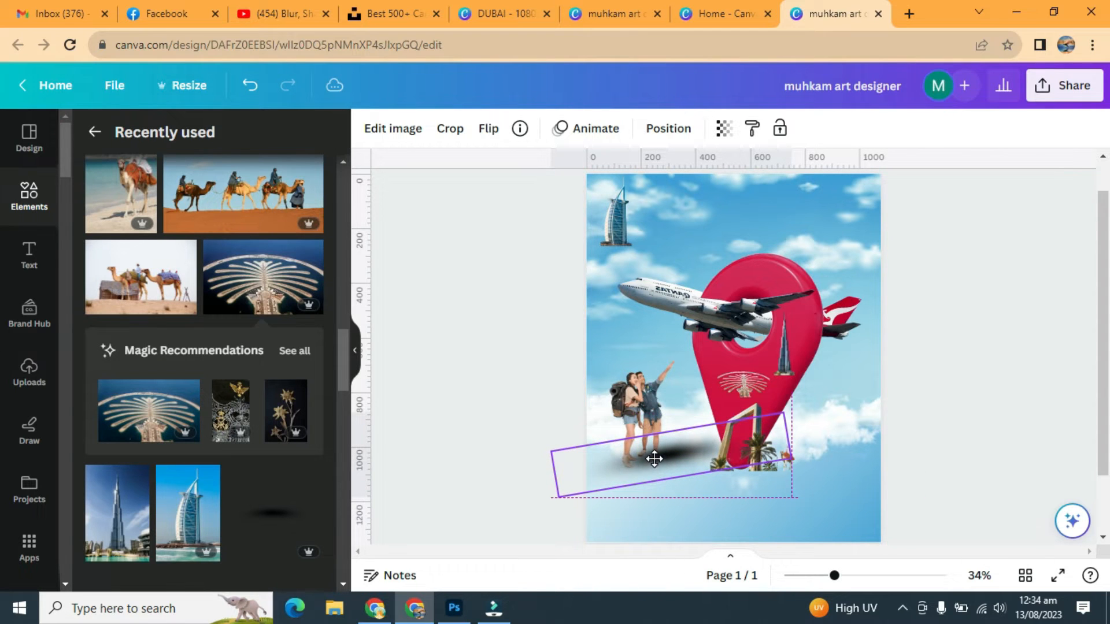
click(722, 130)
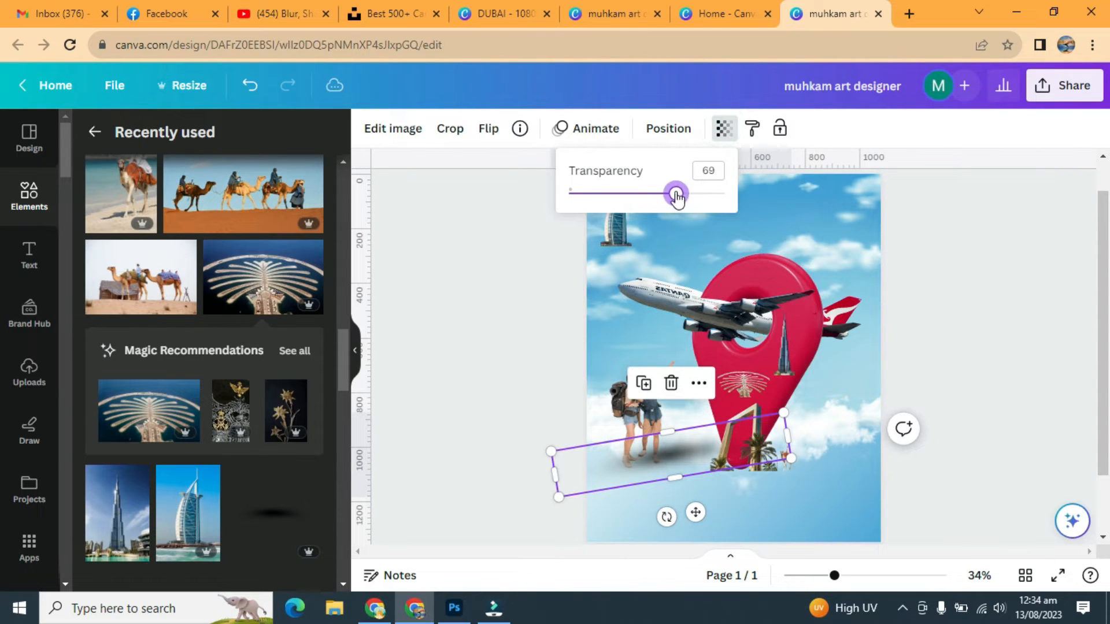
right_click(653, 194)
click(961, 382)
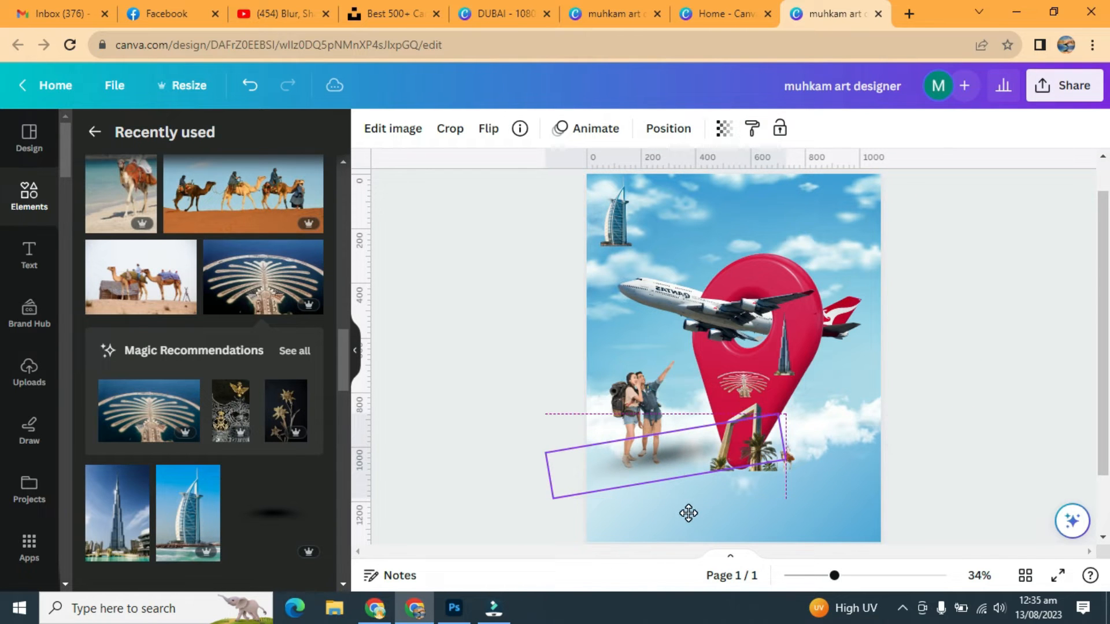
Send the travelers' shadow backward in the layer order and tilt it slightly more steeply.
click(667, 128)
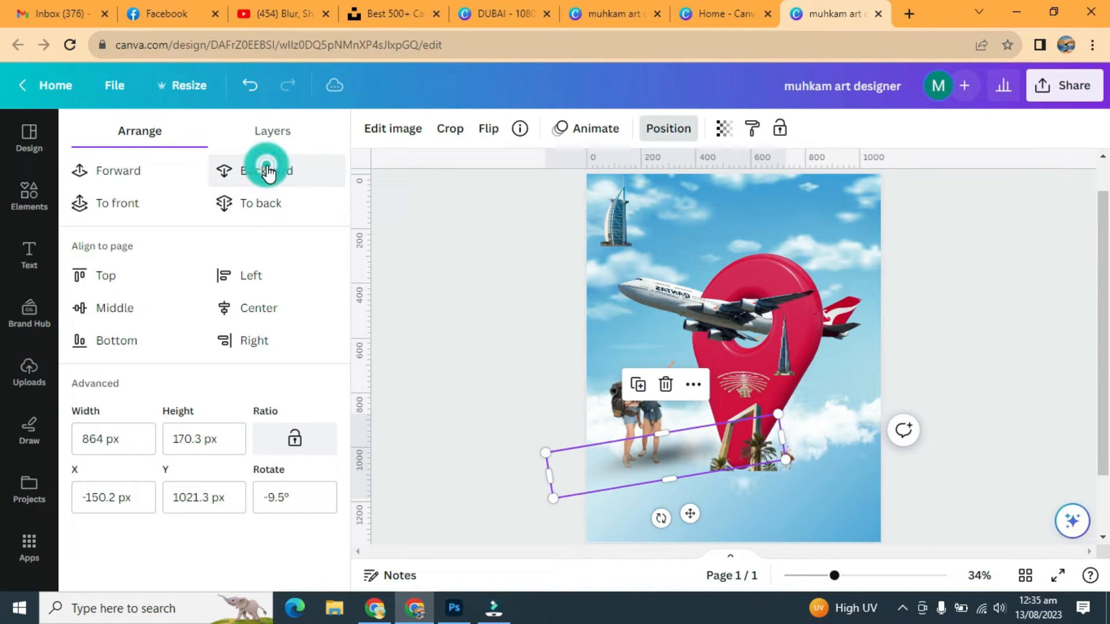
drag(661, 518, 701, 504)
click(999, 354)
click(675, 470)
click(1016, 362)
click(682, 471)
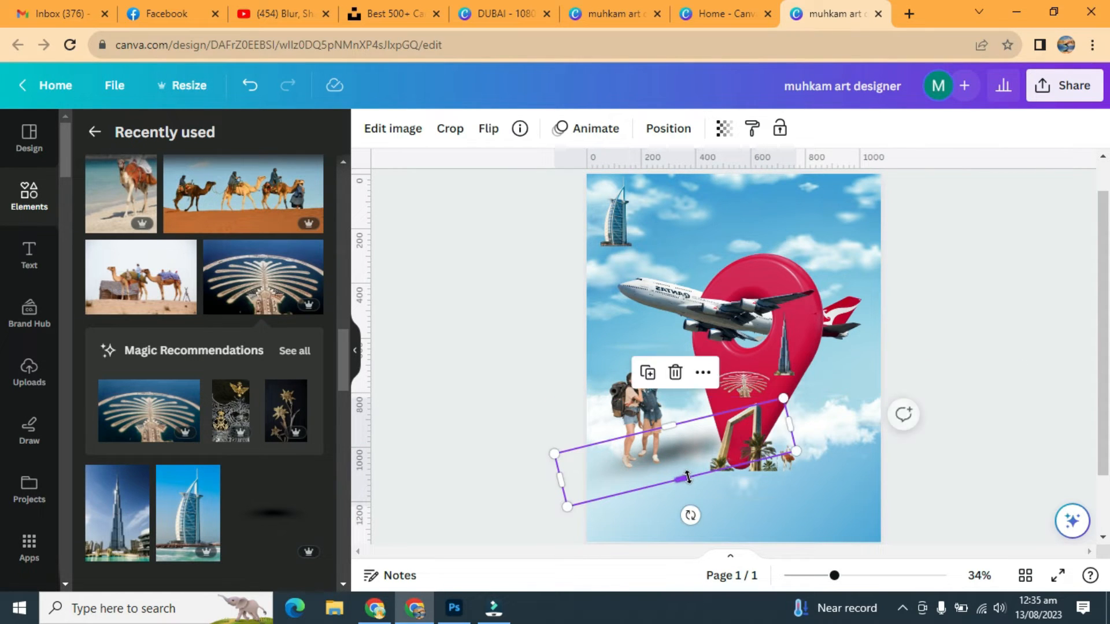
Resize the travelers' shadow to about 717 by 184 px, keeping it at their feet.
drag(687, 416, 685, 408)
drag(567, 507, 573, 503)
click(706, 448)
click(629, 483)
drag(782, 392, 758, 439)
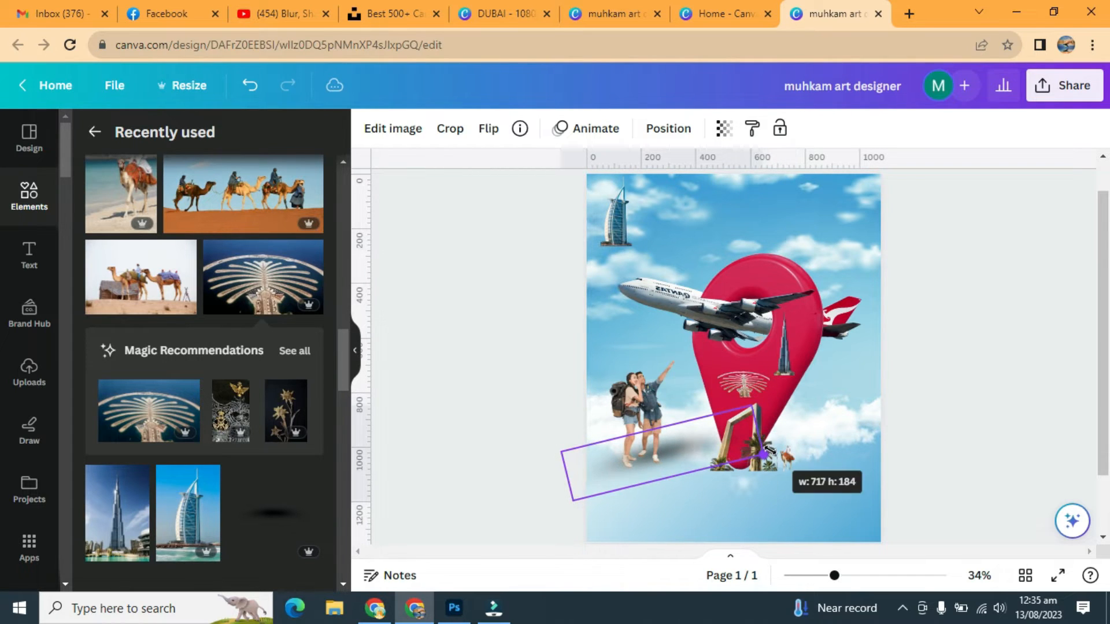
Duplicate the travelers' shadow, place the copy behind the pin's tip at about 759 by 272 px and tilt it more steeply.
drag(636, 475, 765, 470)
drag(887, 400, 931, 365)
drag(838, 441, 833, 436)
drag(927, 360, 904, 376)
drag(922, 455, 901, 452)
click(669, 128)
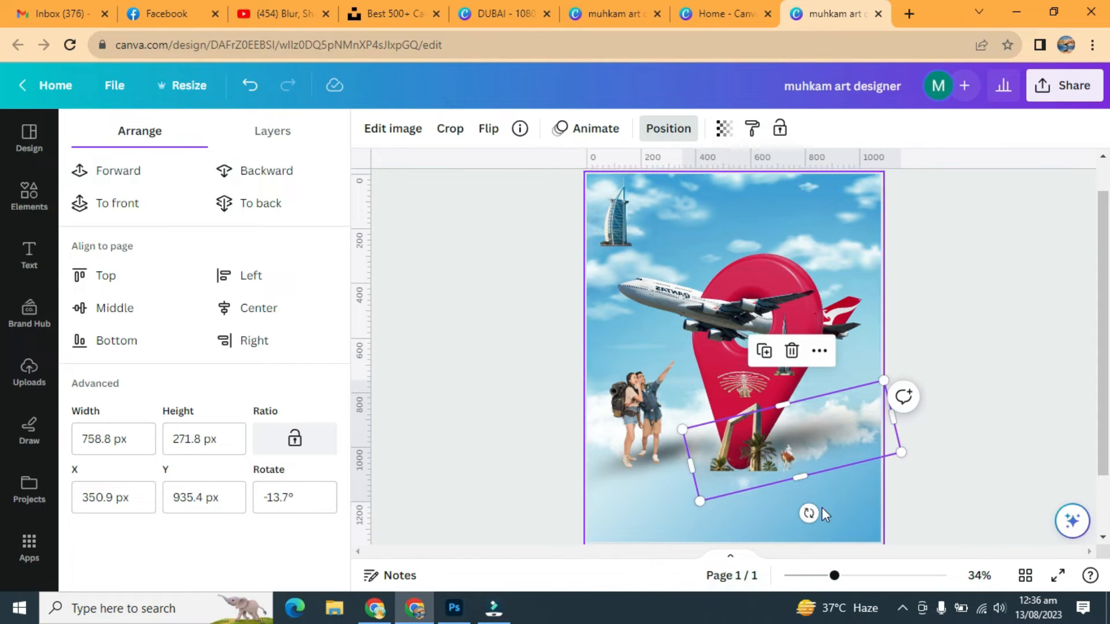
drag(818, 510, 822, 516)
click(1016, 381)
Duplicate the pin's shadow and shrink the copy to a small shadow in the empty sky below the camel rider.
click(764, 343)
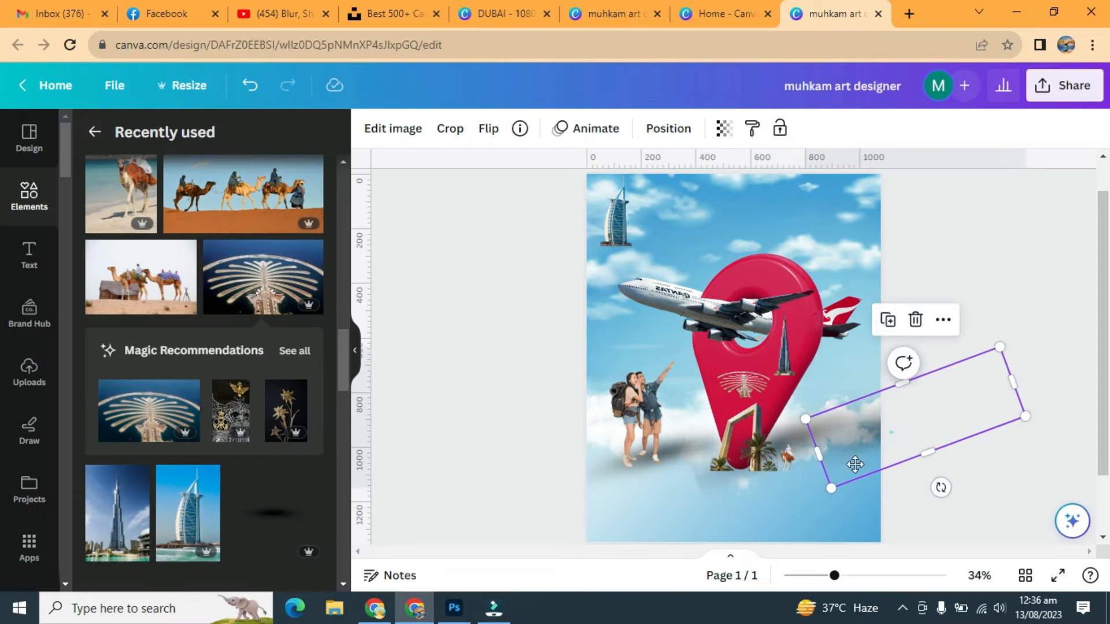
drag(899, 409, 804, 492)
click(851, 576)
drag(1103, 391, 1104, 476)
drag(837, 398, 815, 421)
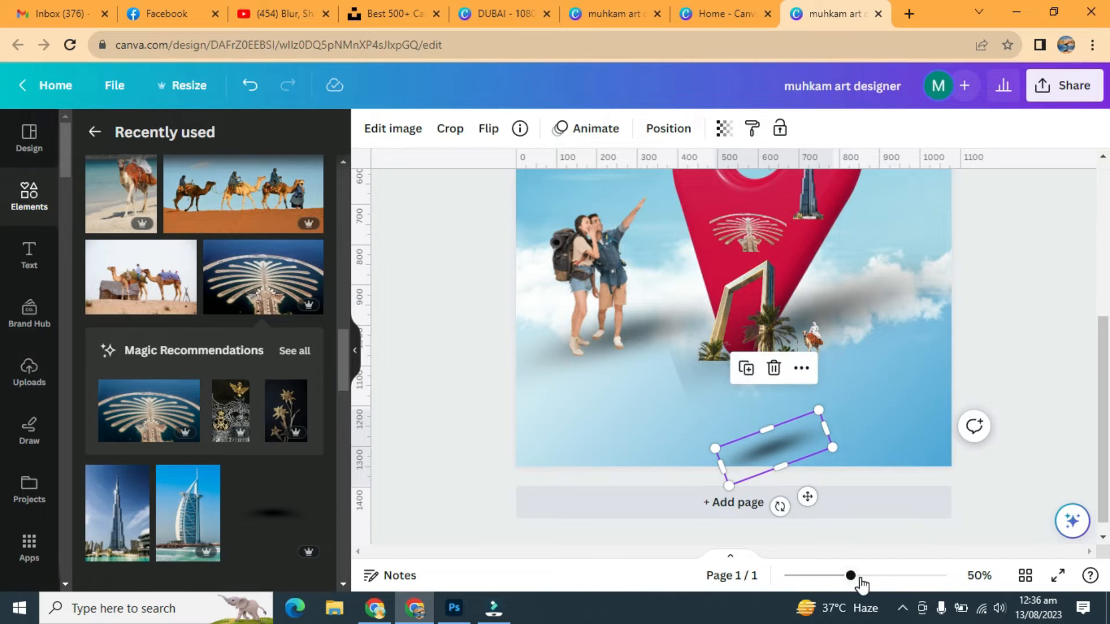
click(866, 577)
drag(840, 505, 911, 423)
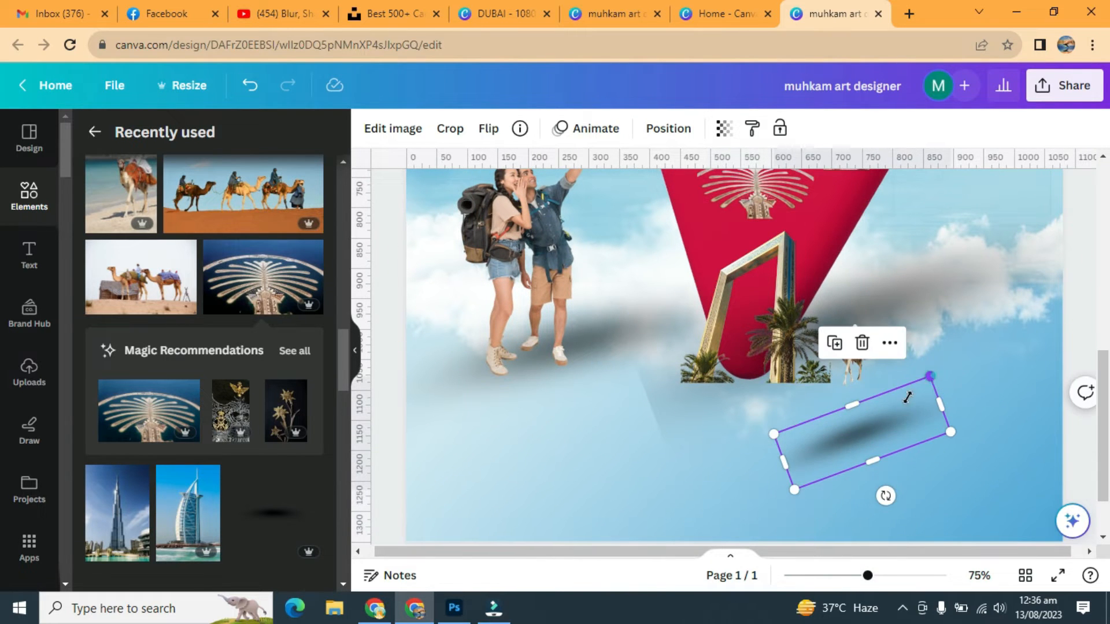
drag(930, 377, 849, 446)
drag(868, 577, 886, 583)
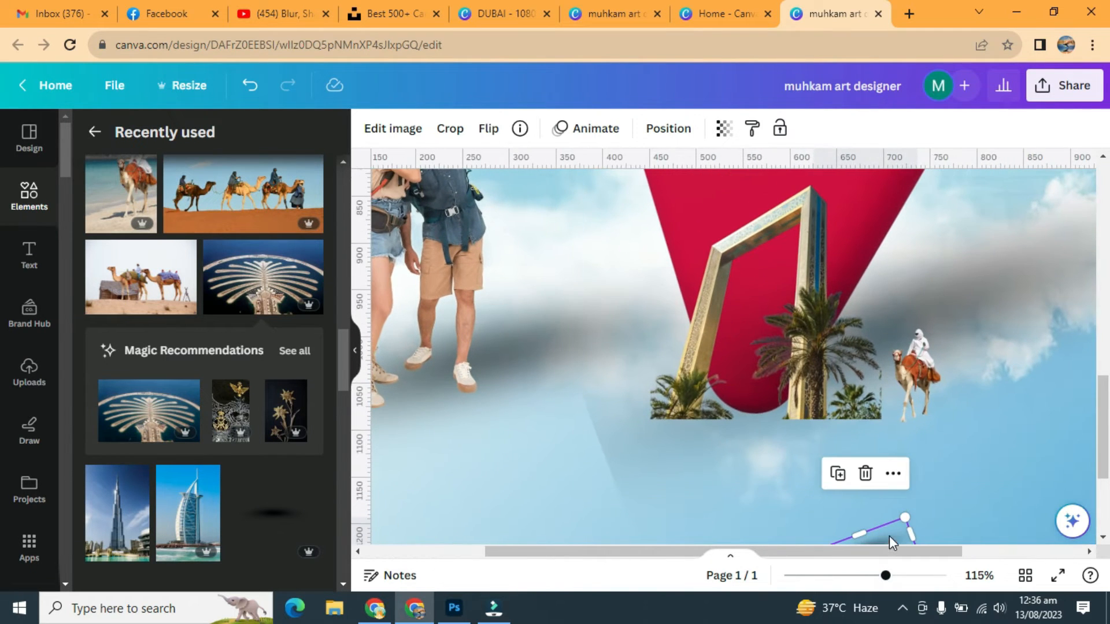
Place the small shadow under the camel's feet at about 63 by 23 px and adjust its layer order.
drag(891, 542, 948, 433)
drag(886, 577, 971, 552)
drag(874, 430, 856, 475)
click(668, 128)
click(263, 202)
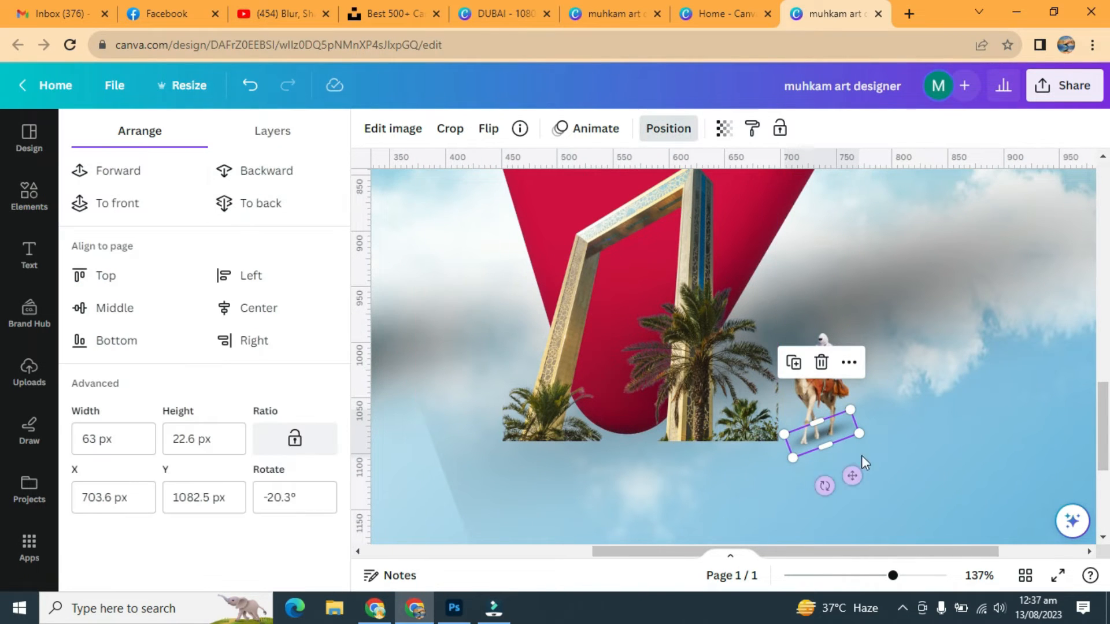
Enlarge the camel's shadow to about 93 by 32.5 px and fit it under the camel's feet.
drag(857, 424, 864, 423)
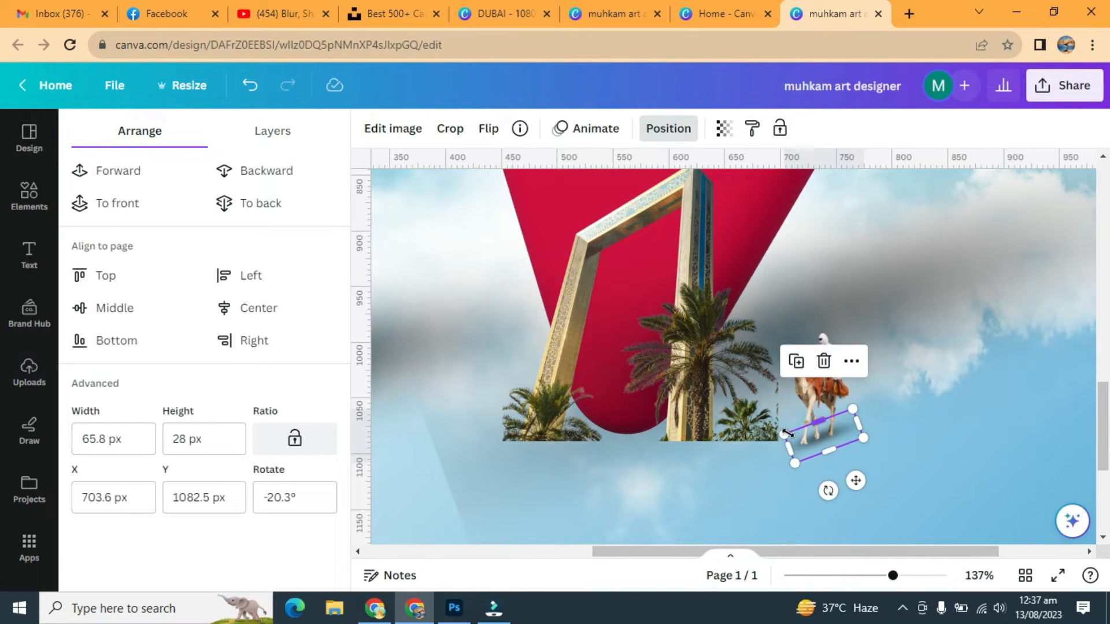
scroll(857, 477, down, 4)
scroll(862, 442, up, 2)
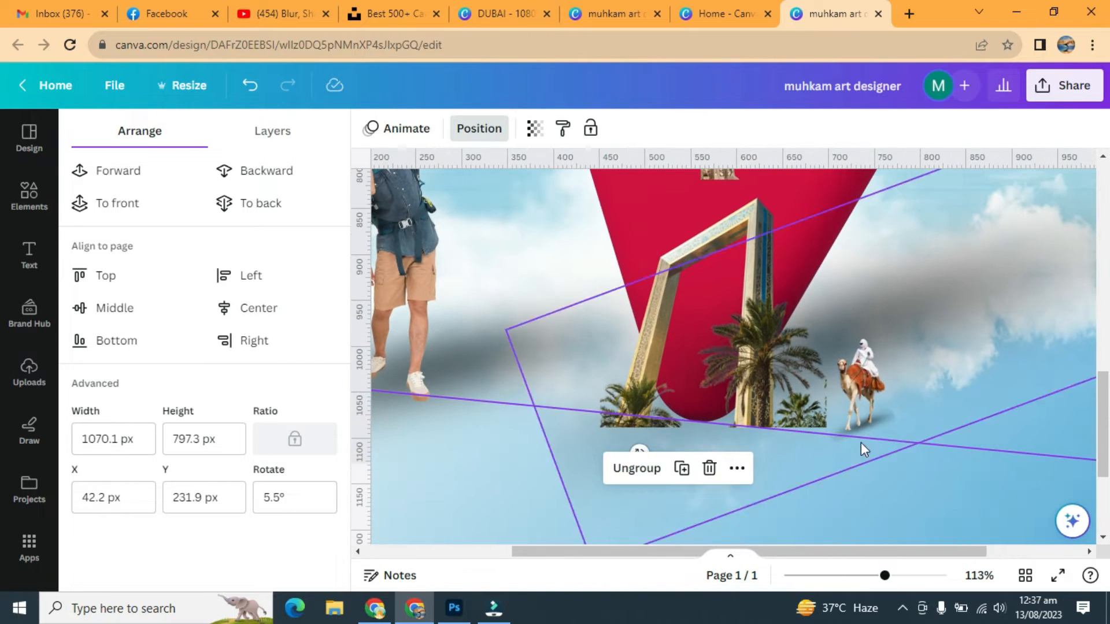
drag(878, 438, 878, 436)
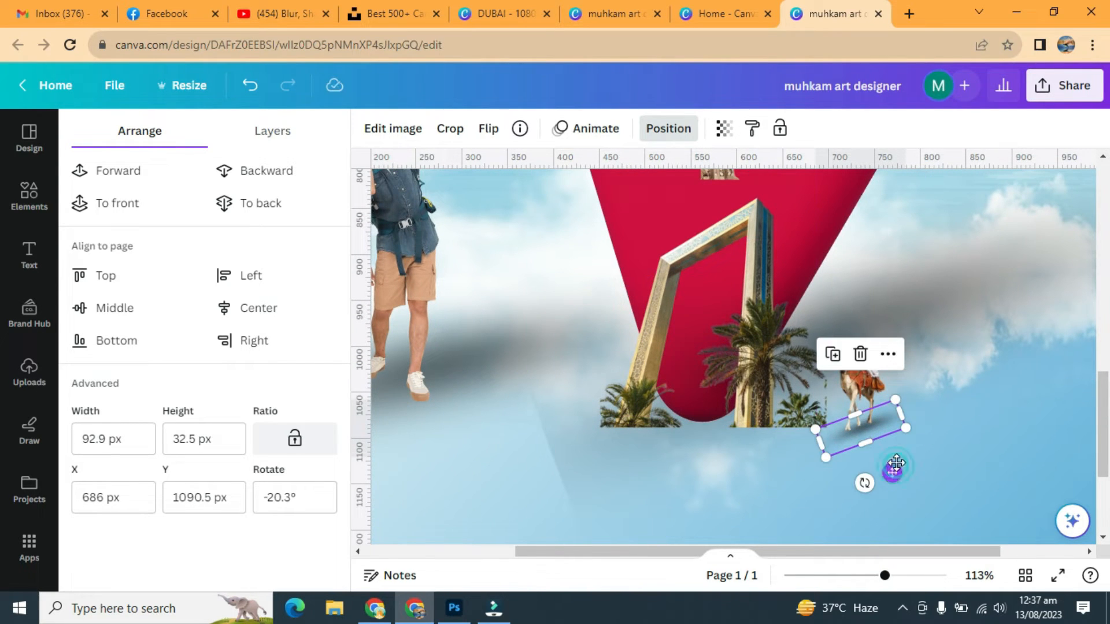
Lower the opacity of the camel's shadow and enlarge it to about 107 by 45.5 px.
click(724, 128)
drag(723, 192, 637, 198)
click(902, 434)
click(891, 423)
drag(901, 412, 907, 409)
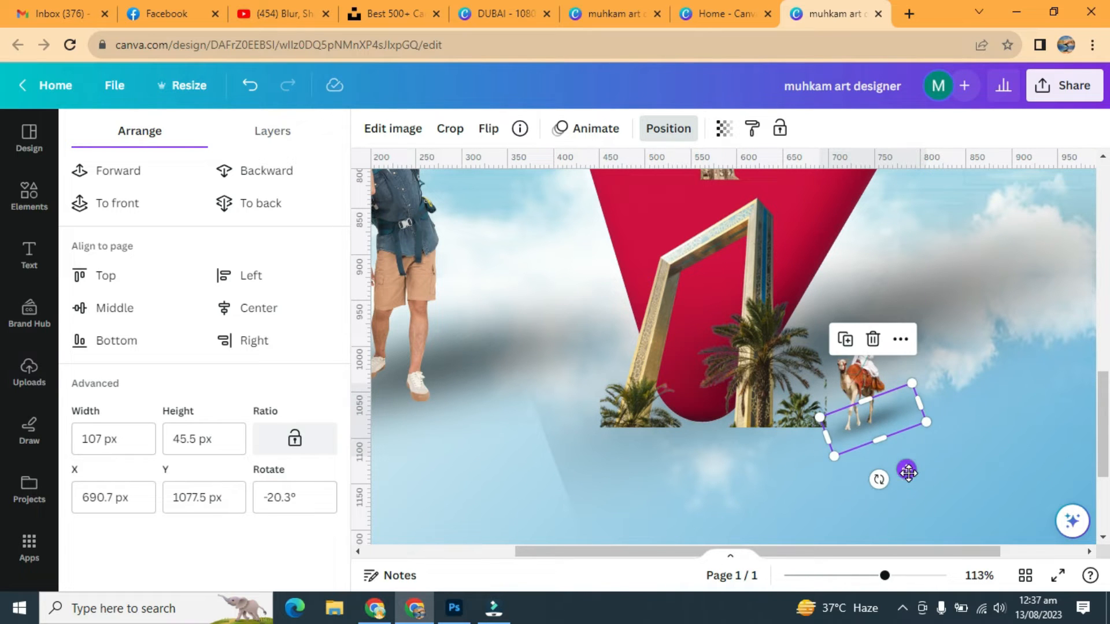
Widen the camel's shadow to about 154 px, align it under the camel and set its transparency to 30.
click(861, 576)
drag(815, 392, 794, 399)
drag(868, 429, 869, 430)
click(962, 416)
click(845, 382)
click(722, 129)
drag(635, 192, 619, 197)
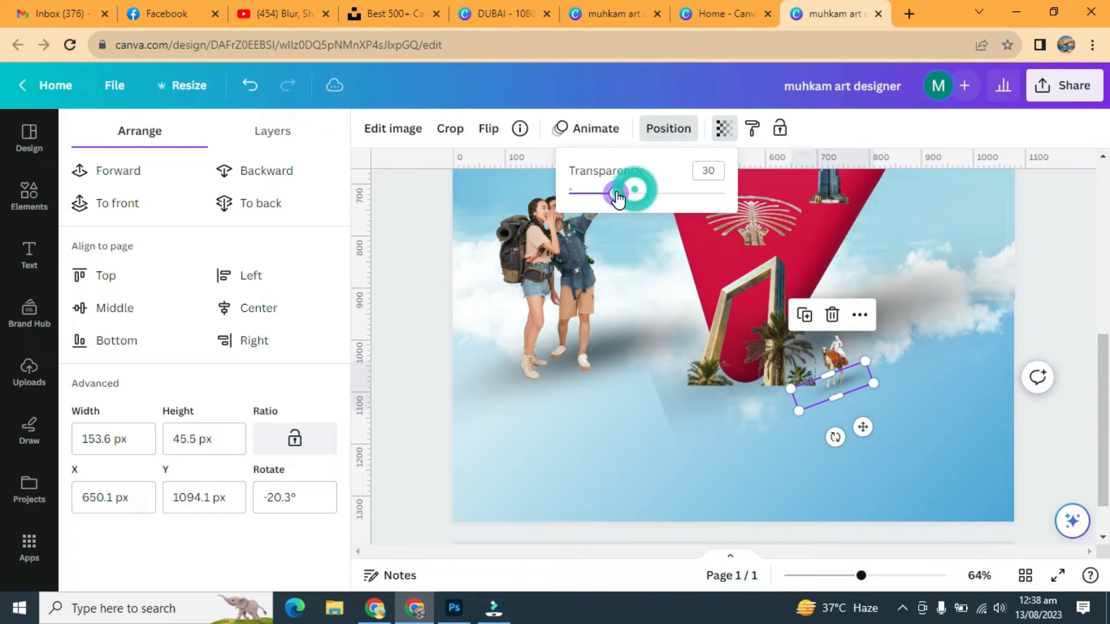
Duplicate the camel's shadow, move the copy below the frame monument, level it to about -3.4° and widen it past 173 px.
click(803, 315)
drag(871, 436, 818, 456)
click(876, 575)
drag(818, 514, 798, 513)
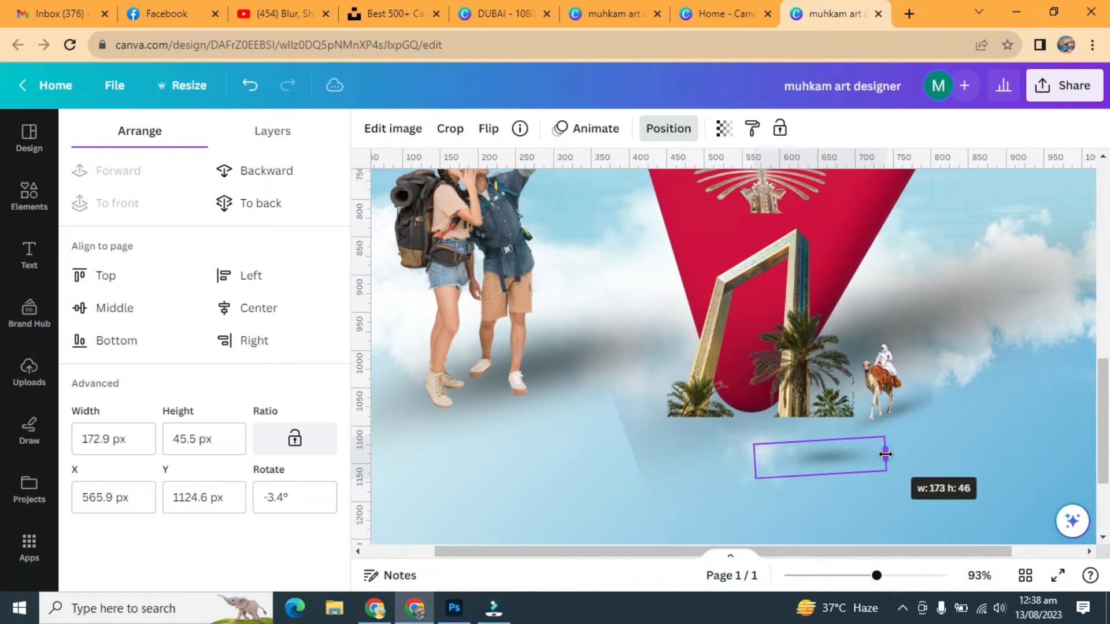
drag(885, 455, 901, 453)
Resize the copied shadow to about 132 by 31 px, rotate it to -1.6° and place it under the monument's right-hand palm trees.
click(723, 129)
drag(816, 512, 813, 512)
drag(900, 439, 852, 452)
drag(819, 510, 844, 462)
drag(814, 470, 811, 473)
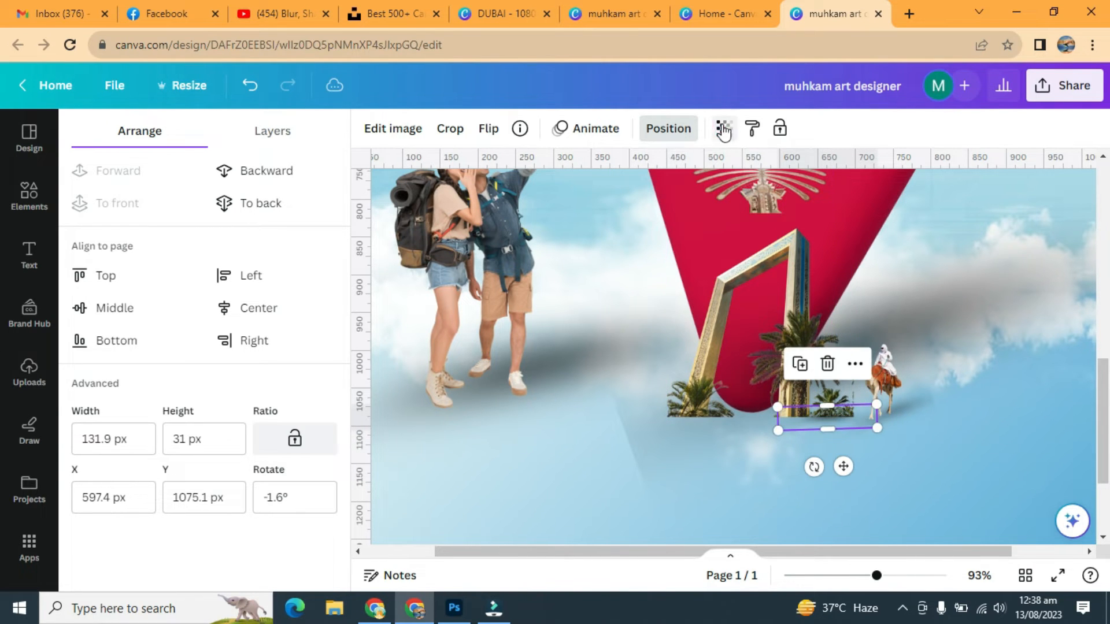
Adjust the transparency of the shadow under the monument's right-hand palm trees and place a shadow beneath the left-hand palms.
click(723, 129)
click(671, 194)
drag(844, 466, 720, 469)
click(805, 442)
click(803, 421)
click(766, 365)
Widen the shadow beneath the monument's left-hand palms slightly and adjust its transparency.
drag(649, 431, 636, 433)
click(724, 128)
drag(712, 469, 712, 469)
click(731, 479)
drag(877, 577, 848, 577)
drag(1104, 465, 1109, 424)
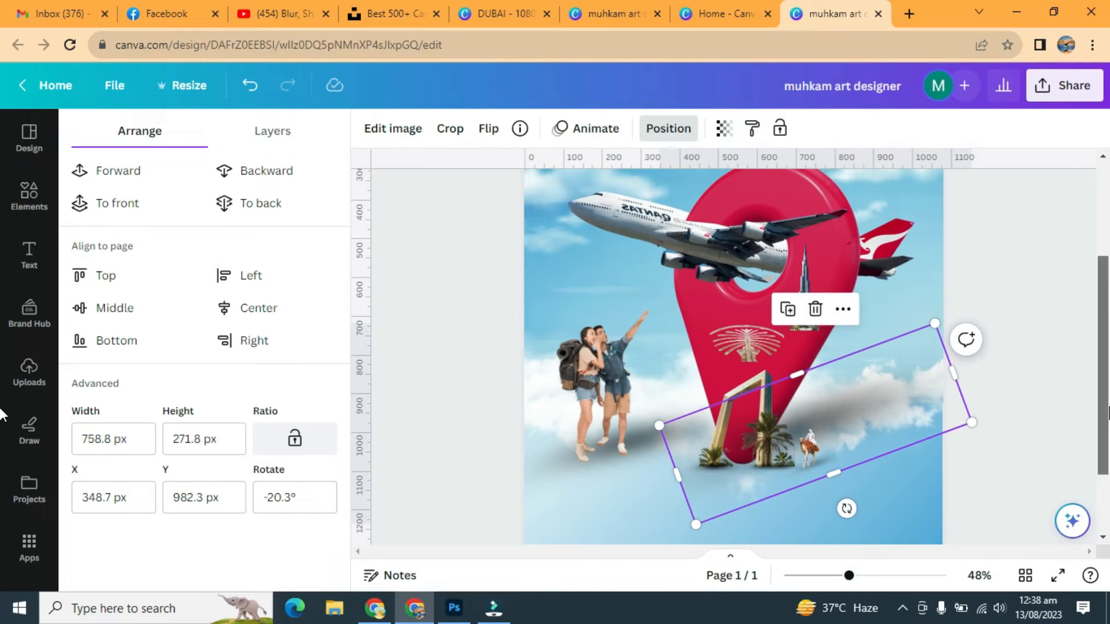
Add a heading reading DUBAI, enlarge it to size 107 and place it above the airplane, beside the Burj Al Arab.
click(28, 254)
click(210, 345)
key(BackSpace)
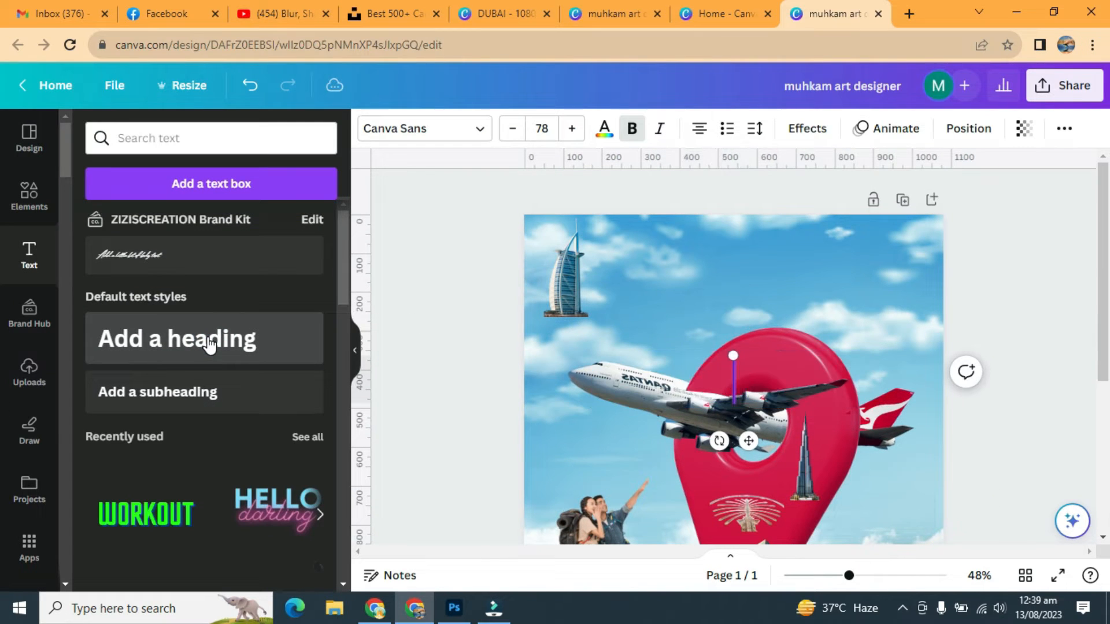
drag(799, 356, 848, 337)
drag(838, 373, 700, 278)
click(1001, 304)
Search the fonts for TAN, apply TAN Headline to the DUBAI title and set its size to 128.
click(477, 130)
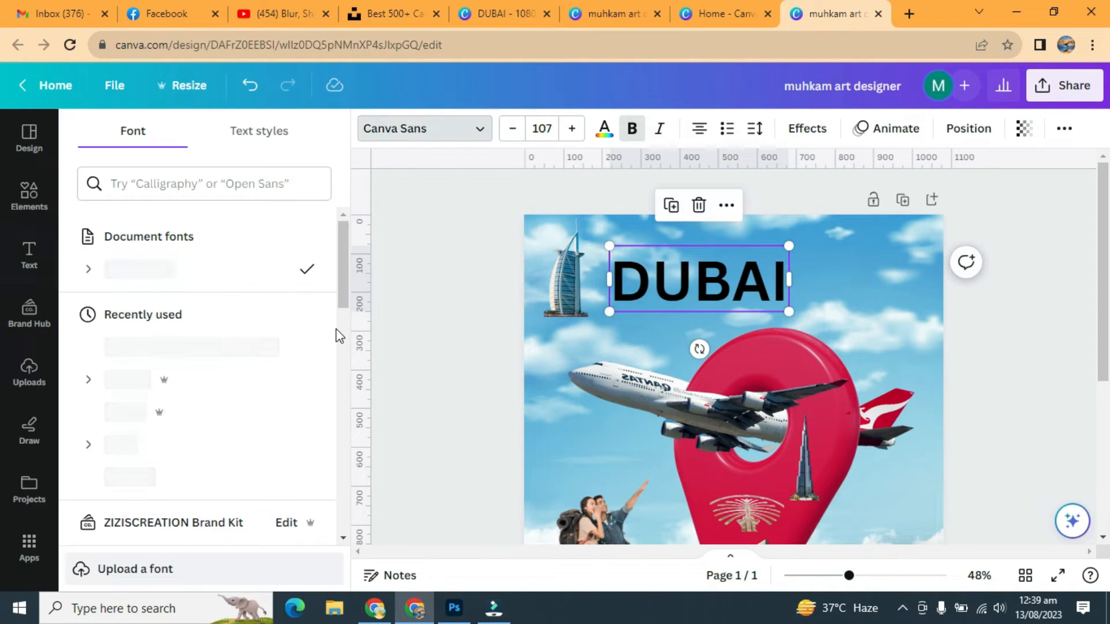
click(185, 184)
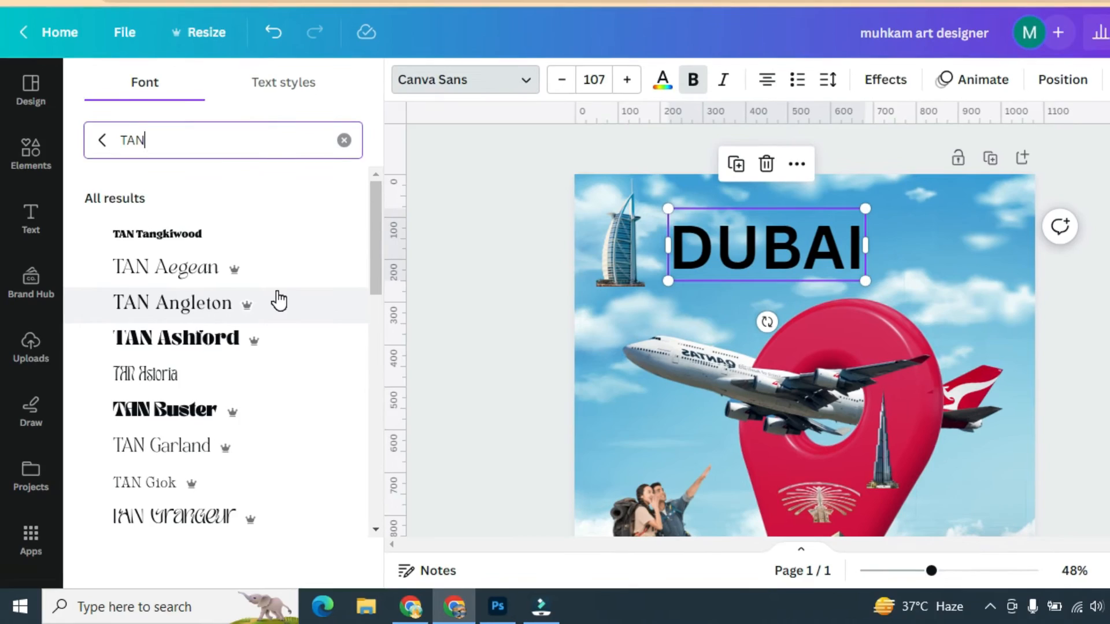
scroll(279, 301, down, 4)
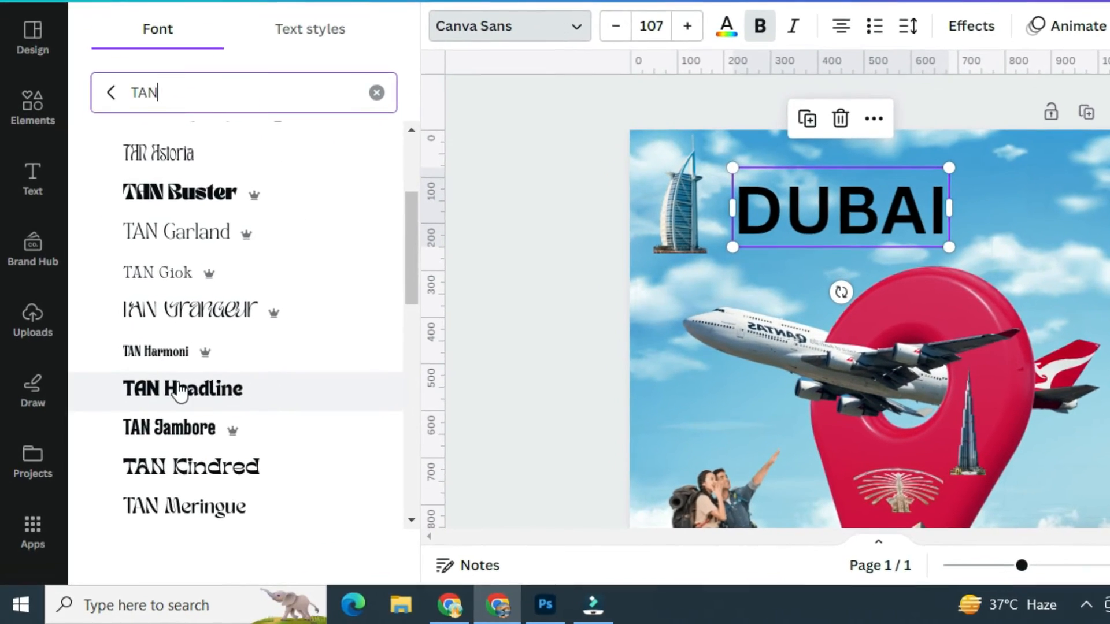
click(181, 390)
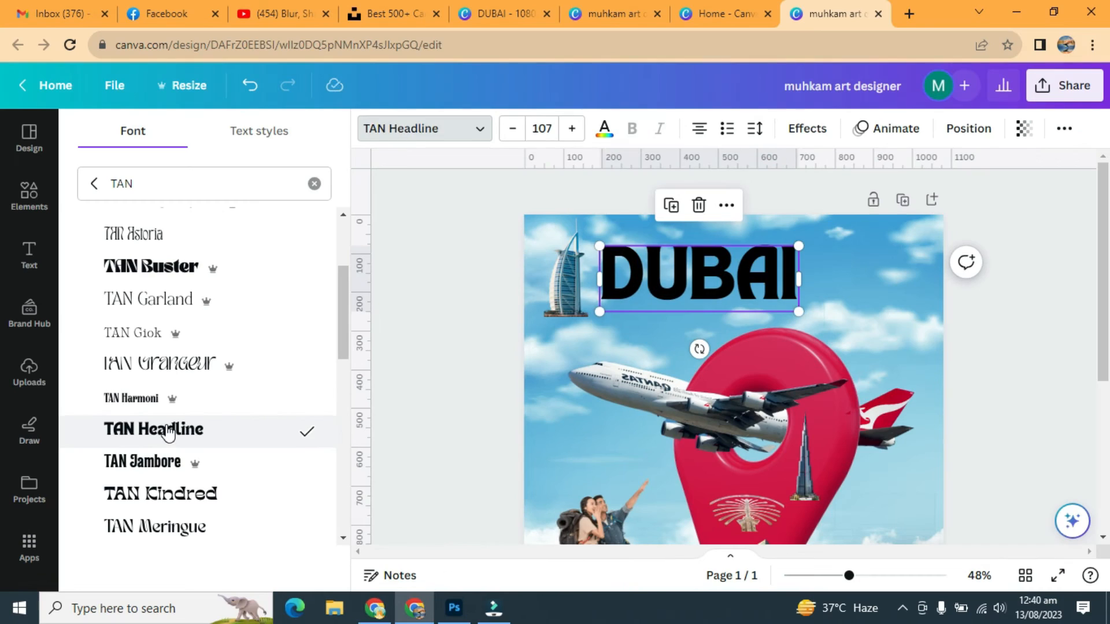
click(572, 129)
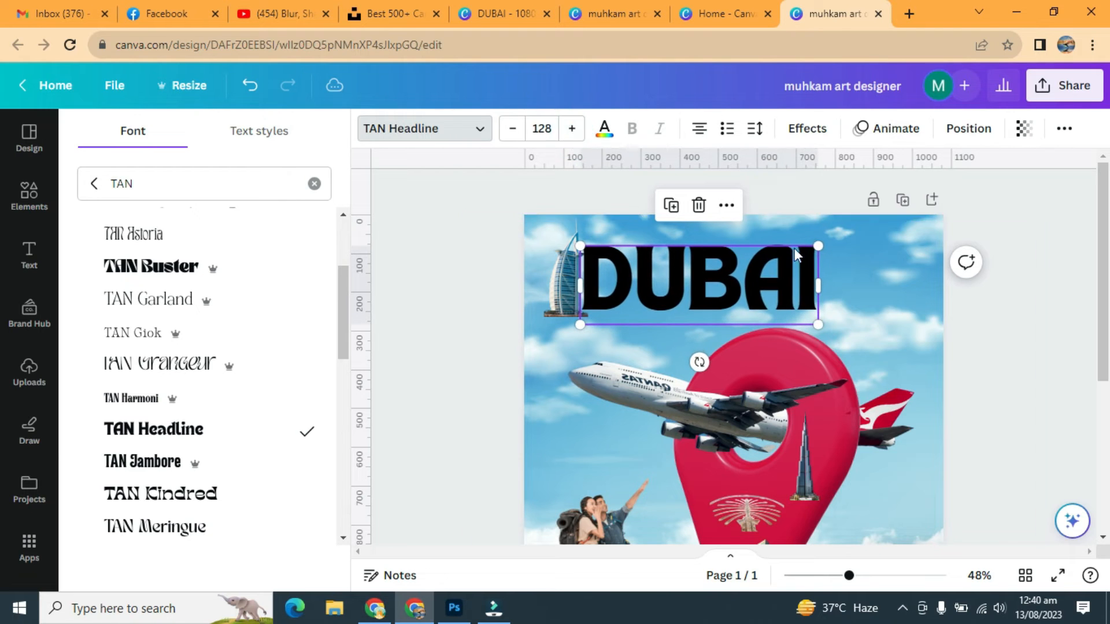
Recolor the DUBAI title white.
click(604, 129)
scroll(206, 380, down, 10)
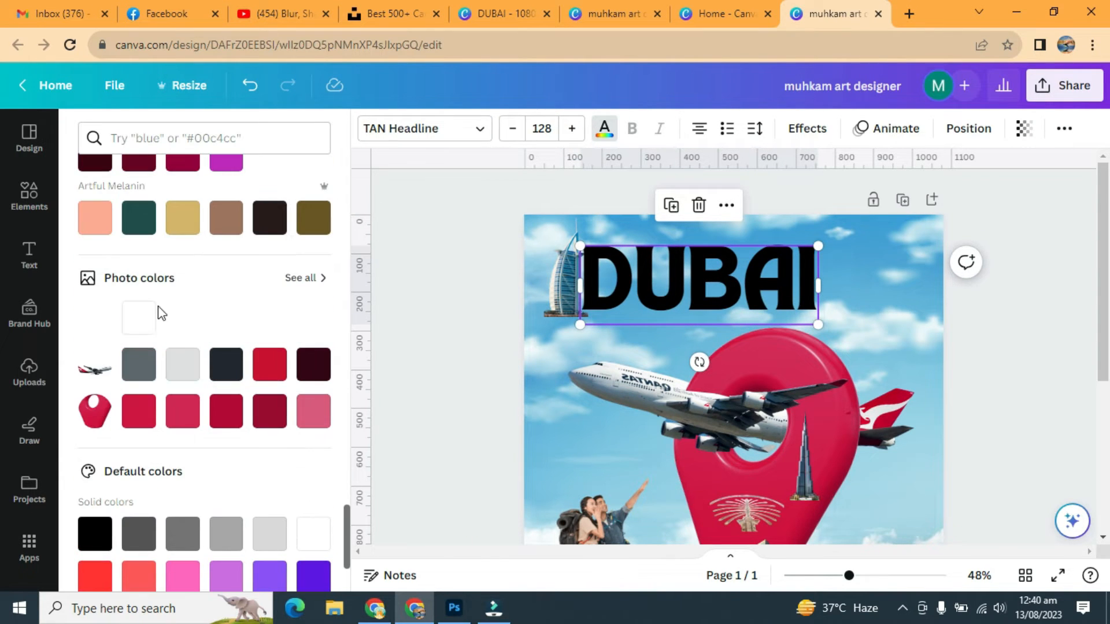
click(147, 319)
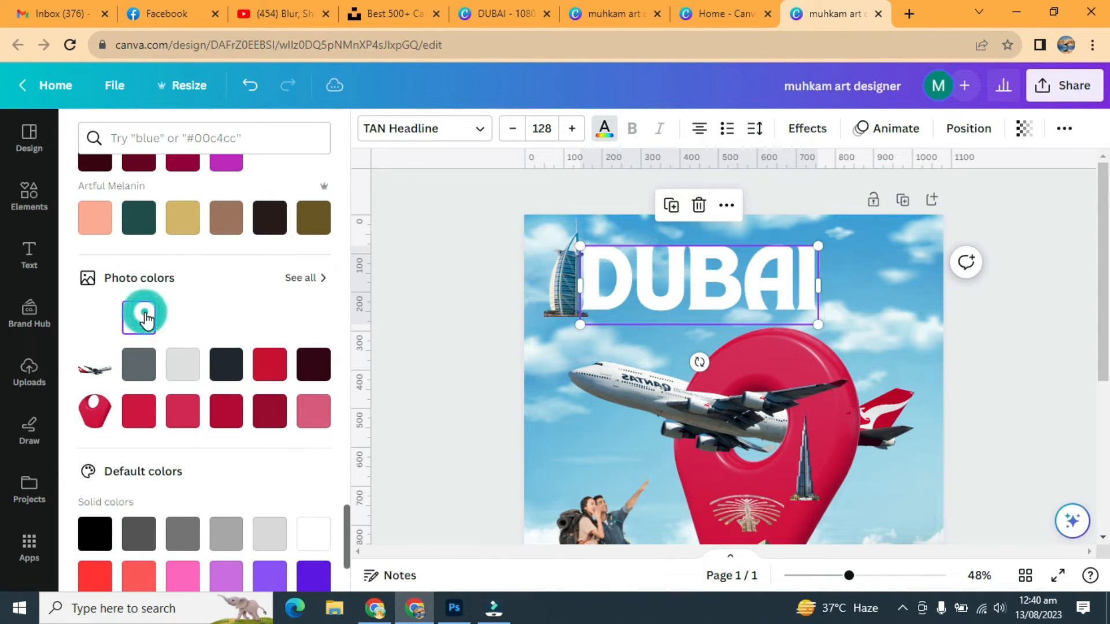
Apply the Lift effect to the DUBAI title and raise its intensity to the maximum.
click(816, 129)
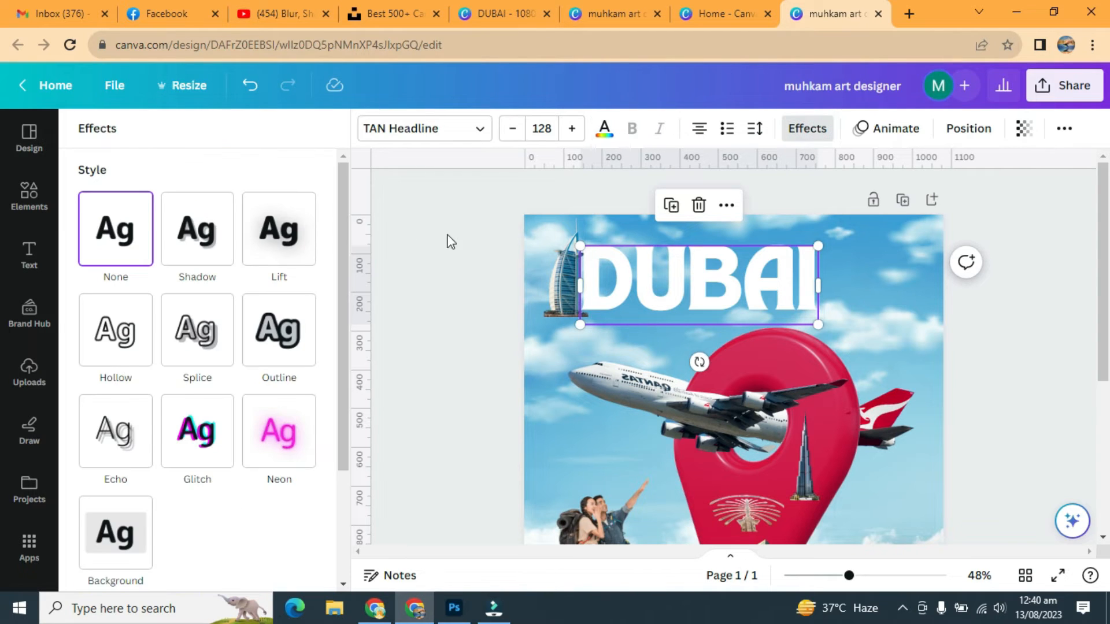
click(279, 236)
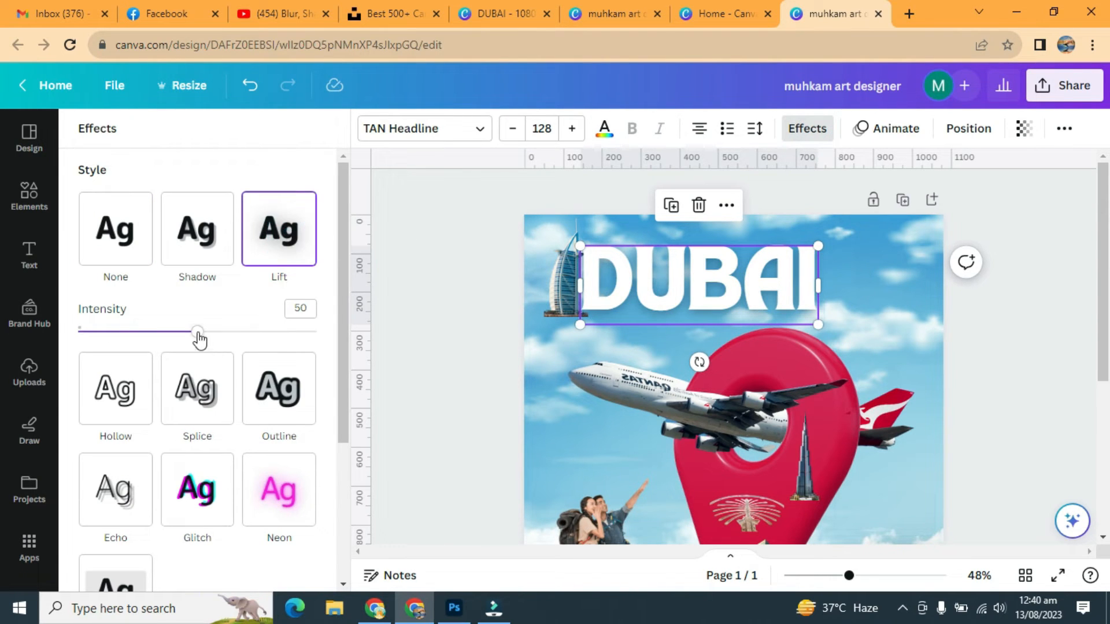
drag(197, 333, 351, 341)
click(686, 286)
click(1043, 217)
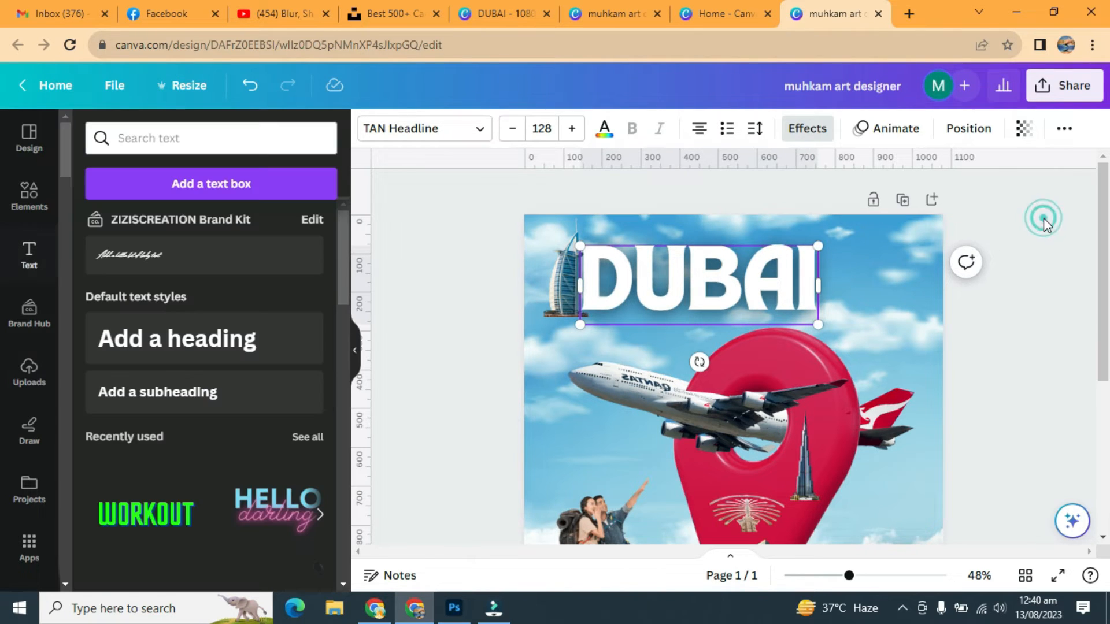
Place the Burj Al Arab against the DUBAI title, group the two and scale the group down until the text is size 122.
click(561, 276)
drag(562, 274, 571, 274)
drag(588, 207, 588, 208)
click(1018, 290)
click(913, 307)
click(694, 278)
drag(816, 217, 808, 210)
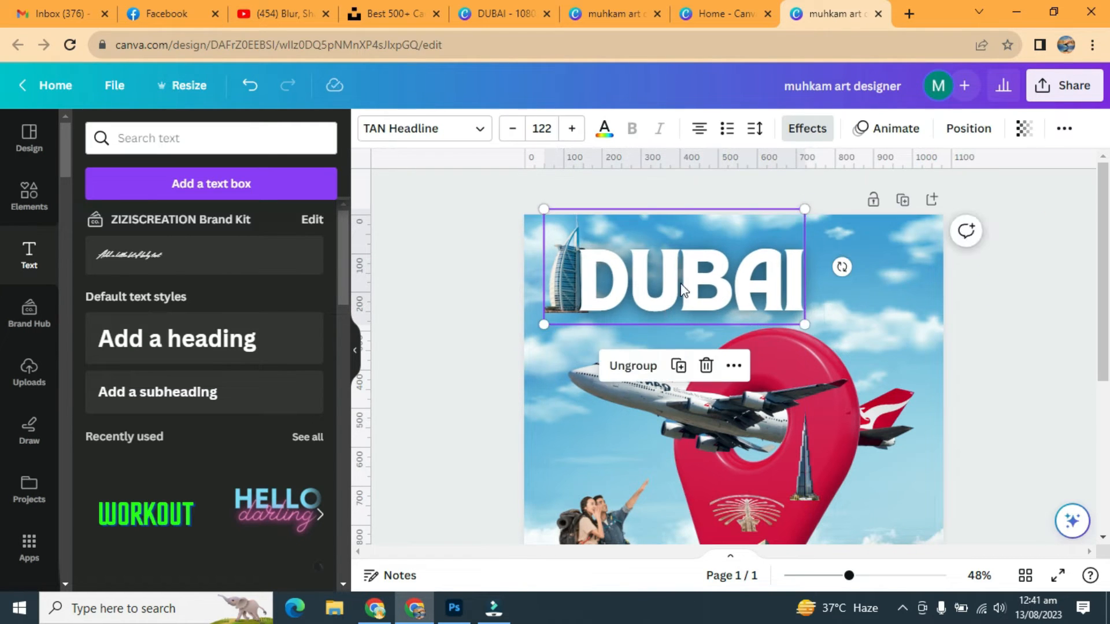
click(1071, 296)
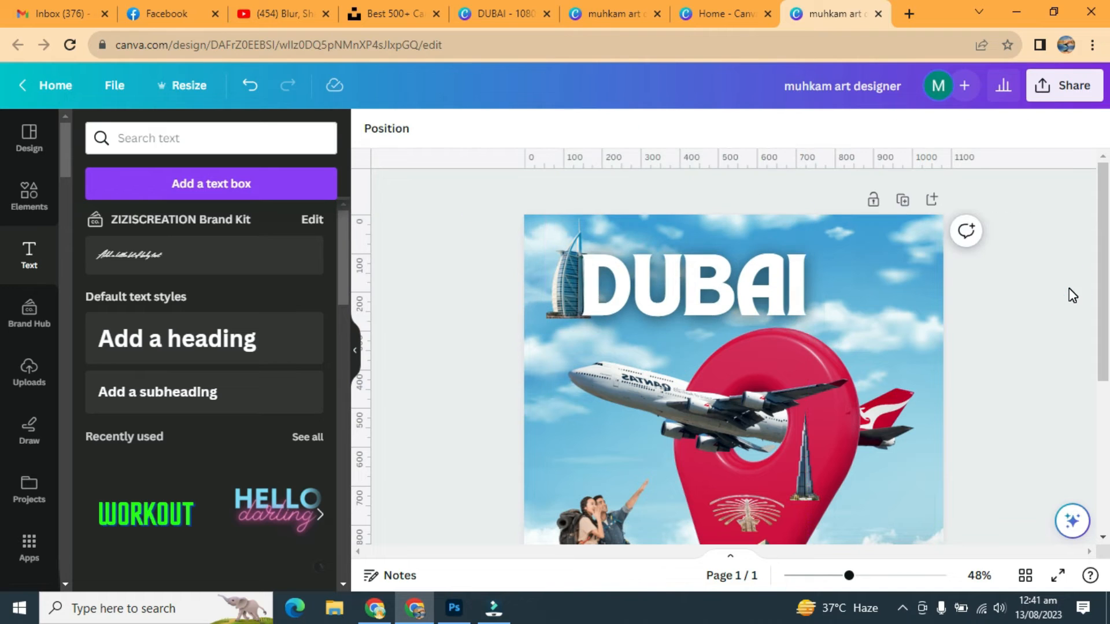
Add the subheading "A DREAMY PLACE WORTH VISITING", shrink it to about size 21.9 beneath the title and raise the title group slightly.
click(165, 393)
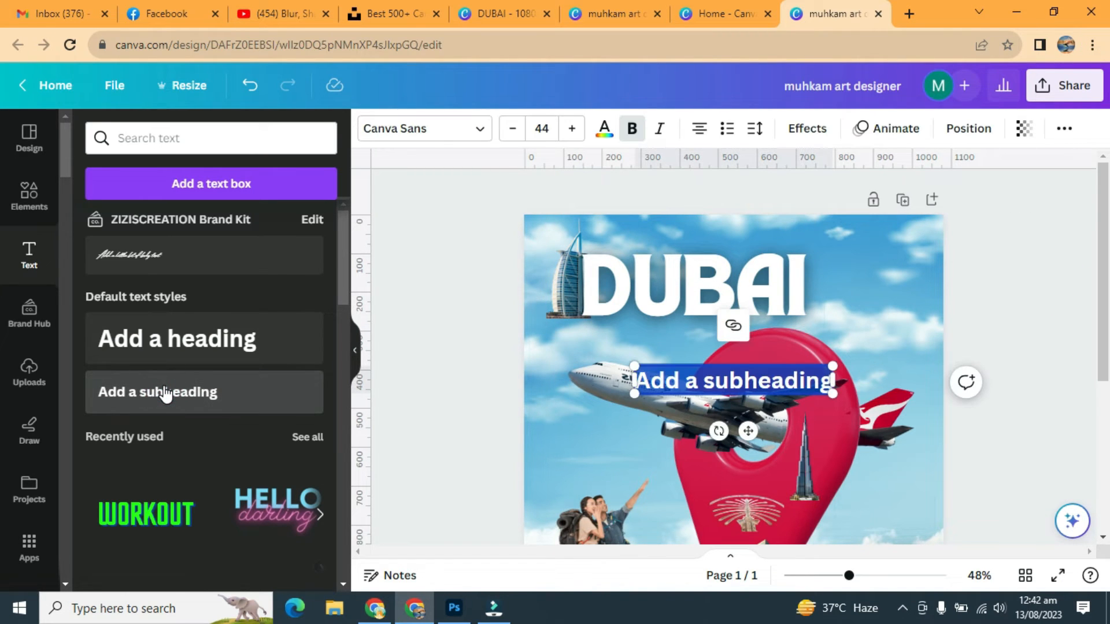
text(A DREAMY PLACE WORTH VISITING)
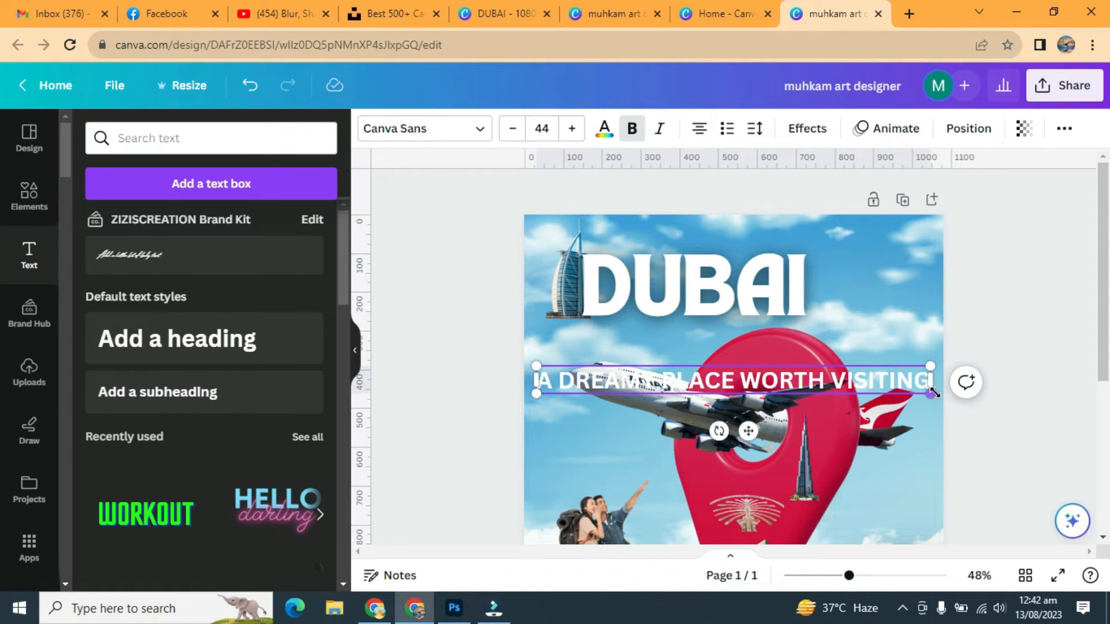
drag(929, 393, 731, 380)
drag(632, 372, 678, 323)
click(1016, 220)
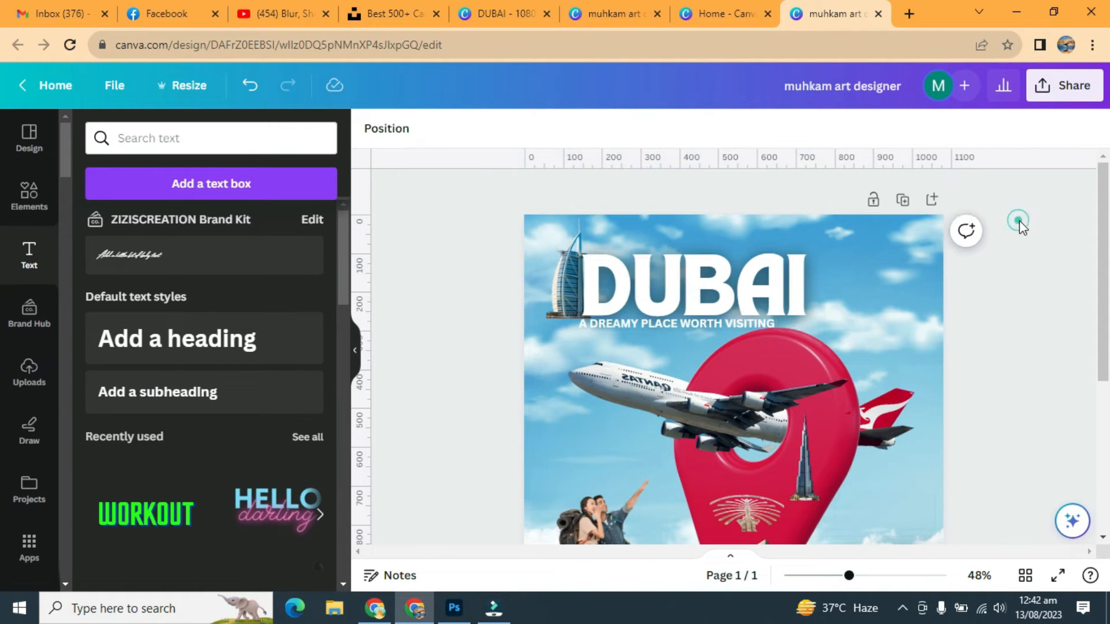
click(640, 263)
click(1035, 262)
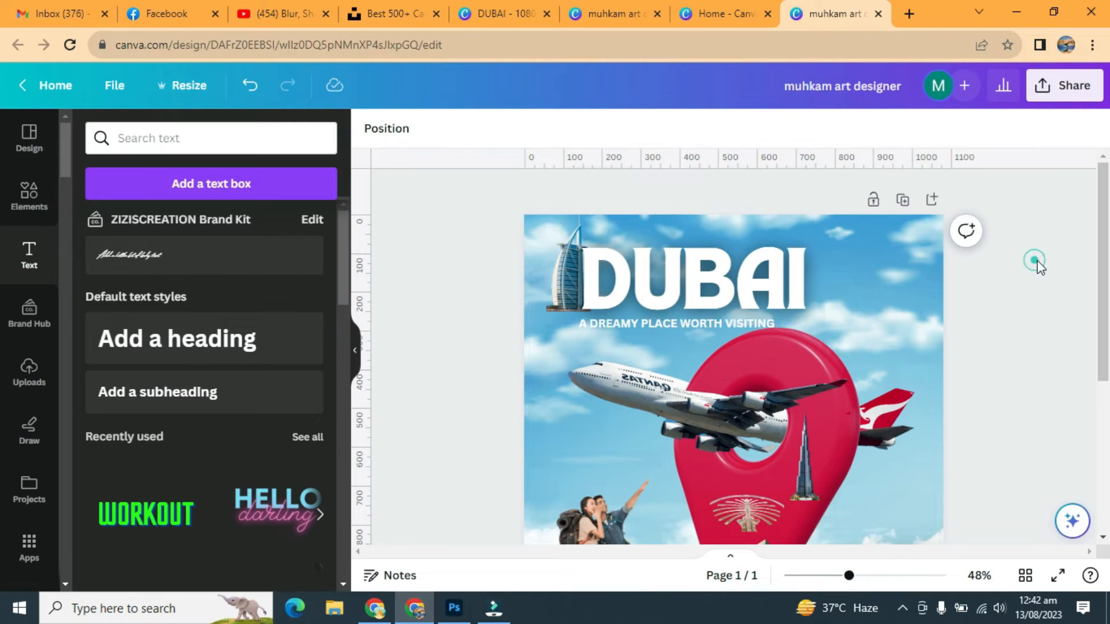
Set the tagline in Copperplate Gothic at size 20.9 and position it directly under the DUBAI title.
click(677, 324)
click(479, 135)
click(227, 377)
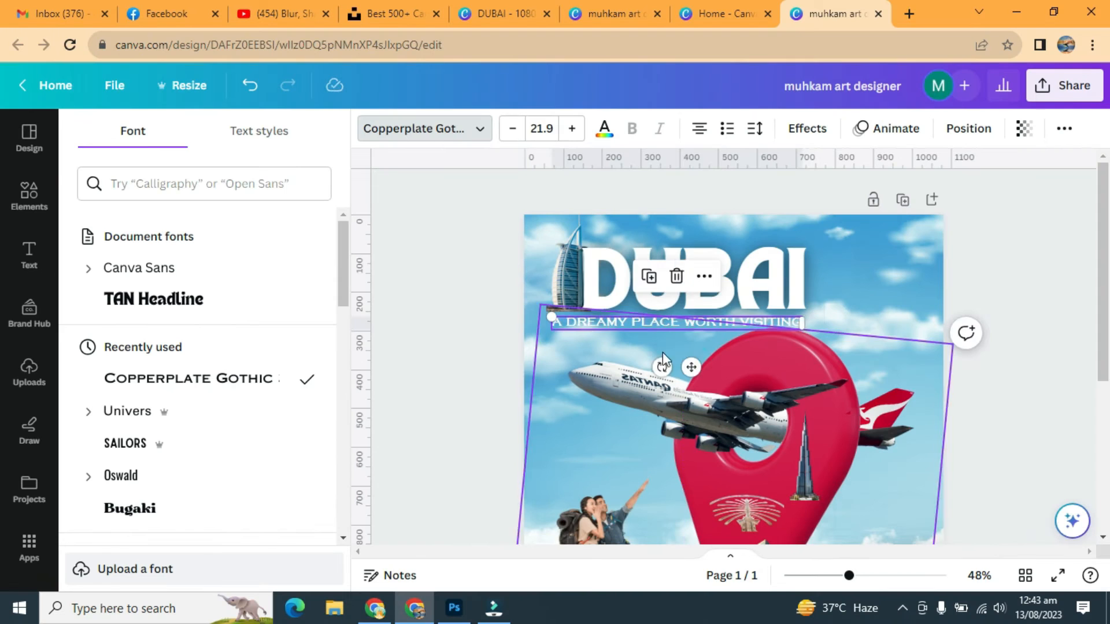
drag(960, 321, 969, 320)
click(1091, 217)
click(1104, 258)
click(512, 128)
click(873, 322)
click(768, 320)
drag(769, 320, 774, 320)
Recolor the tagline dark blue using the eyedropper on the poster.
click(603, 128)
click(96, 228)
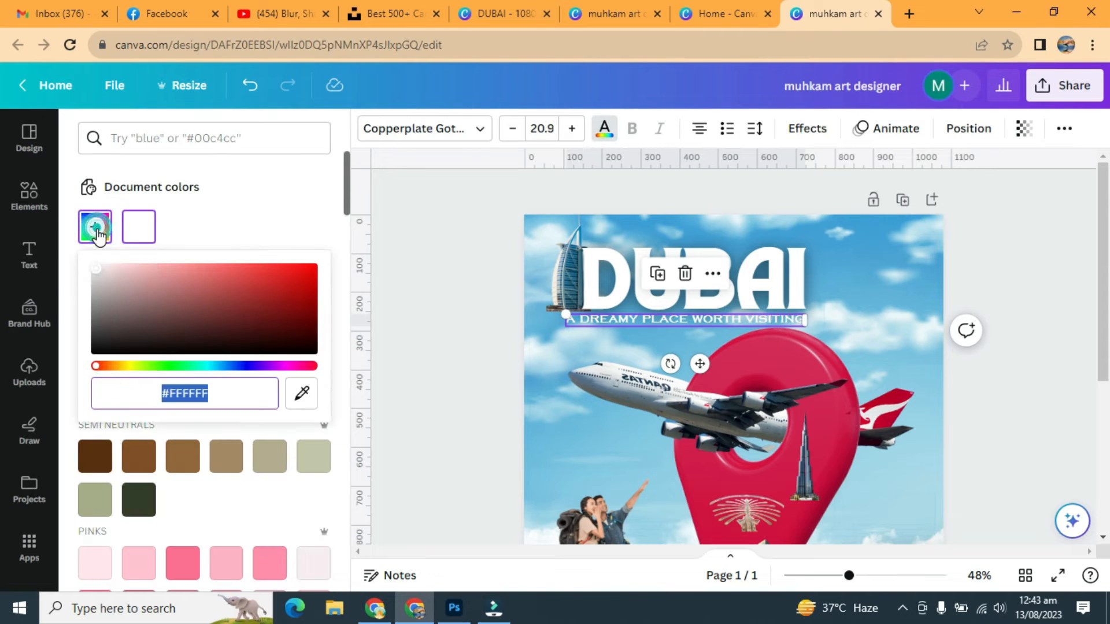
click(301, 398)
click(795, 242)
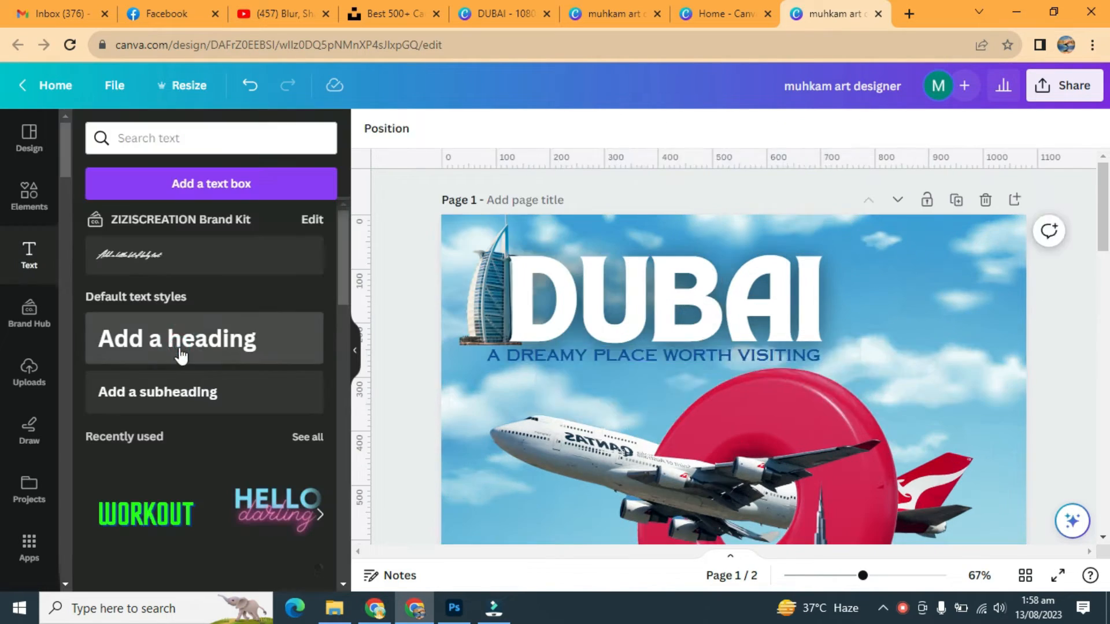
Add a heading containing the letter G, enlarge it to size 109 and place it to the right of DUBAI.
click(178, 347)
text(G)
drag(740, 405, 889, 320)
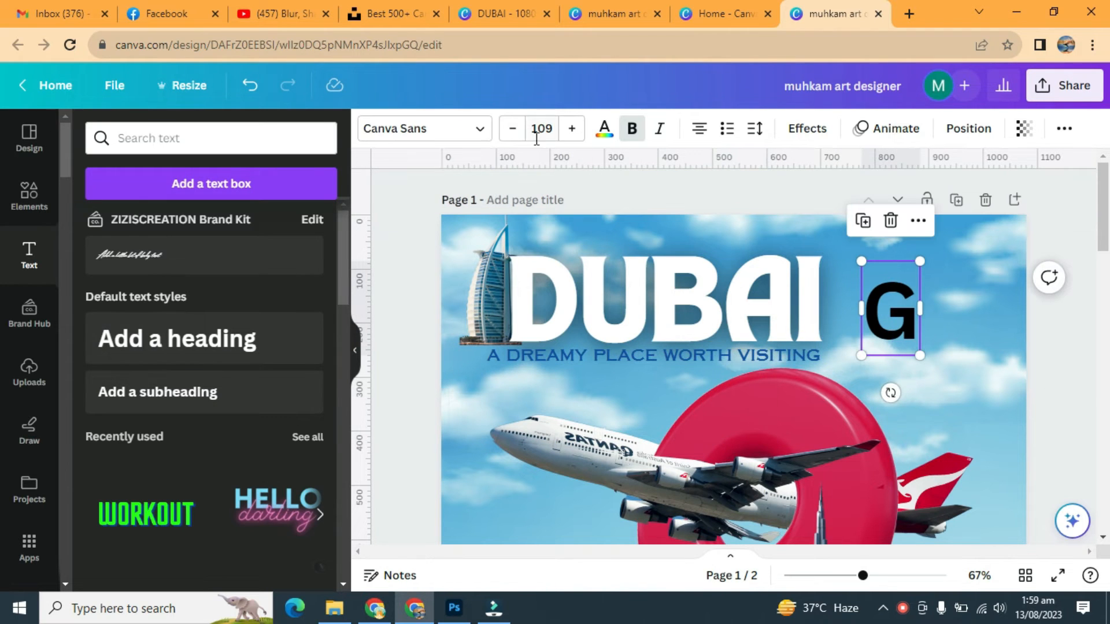
Search the fonts for UNI and apply Univers to the letter G.
click(425, 128)
scroll(225, 438, down, 5)
scroll(230, 322, up, 1)
click(157, 183)
text(UNI)
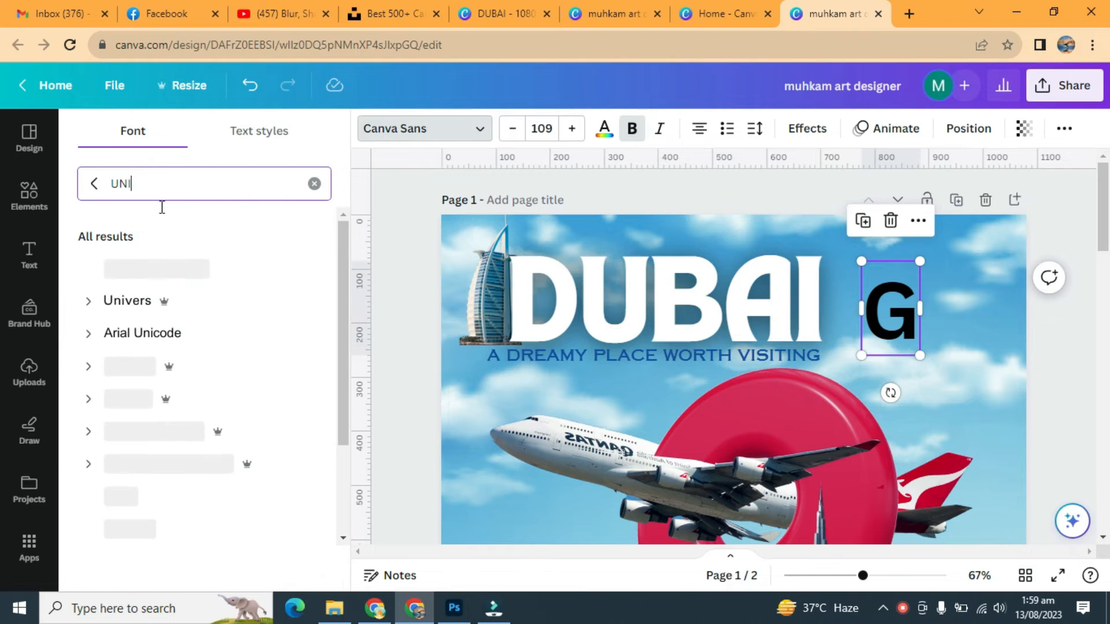
click(171, 297)
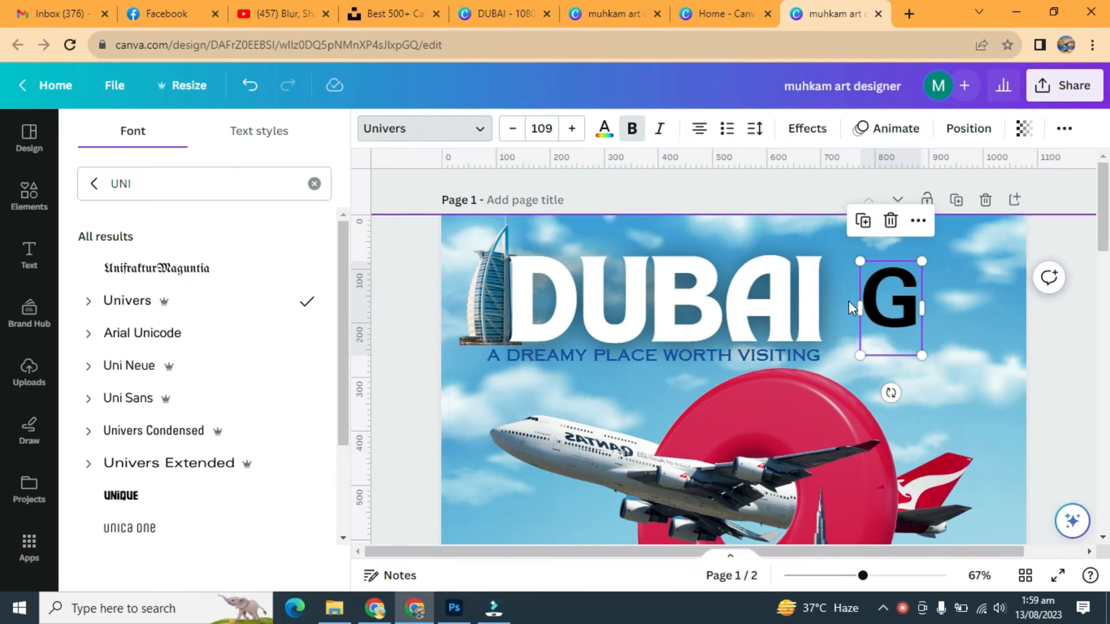
Move the letter G slightly lower and recolor it golden yellow.
drag(898, 309, 904, 329)
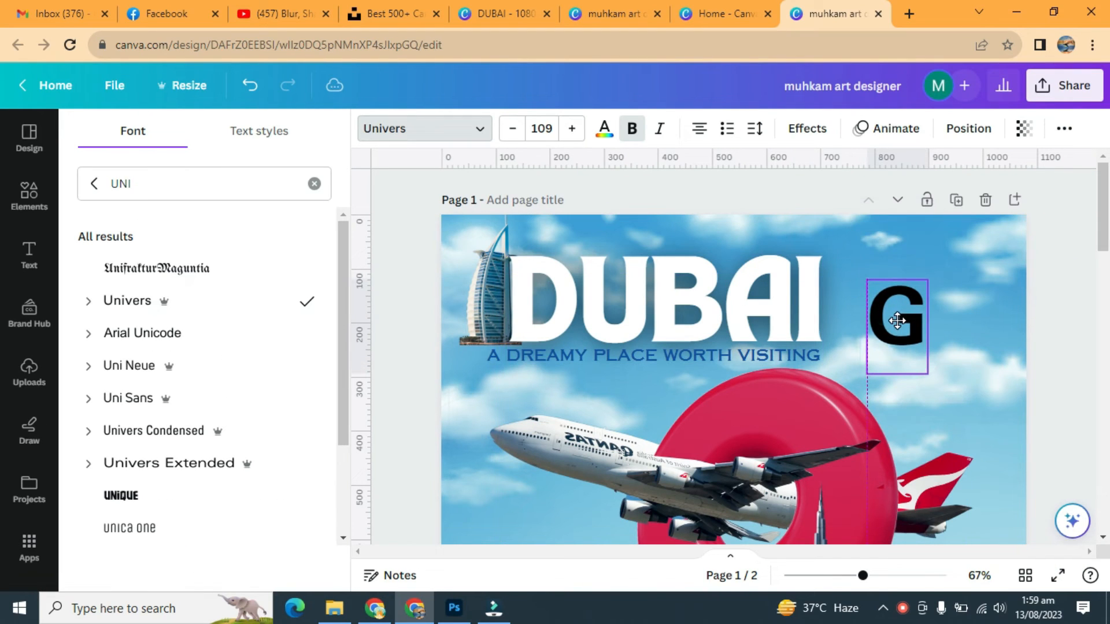
click(907, 304)
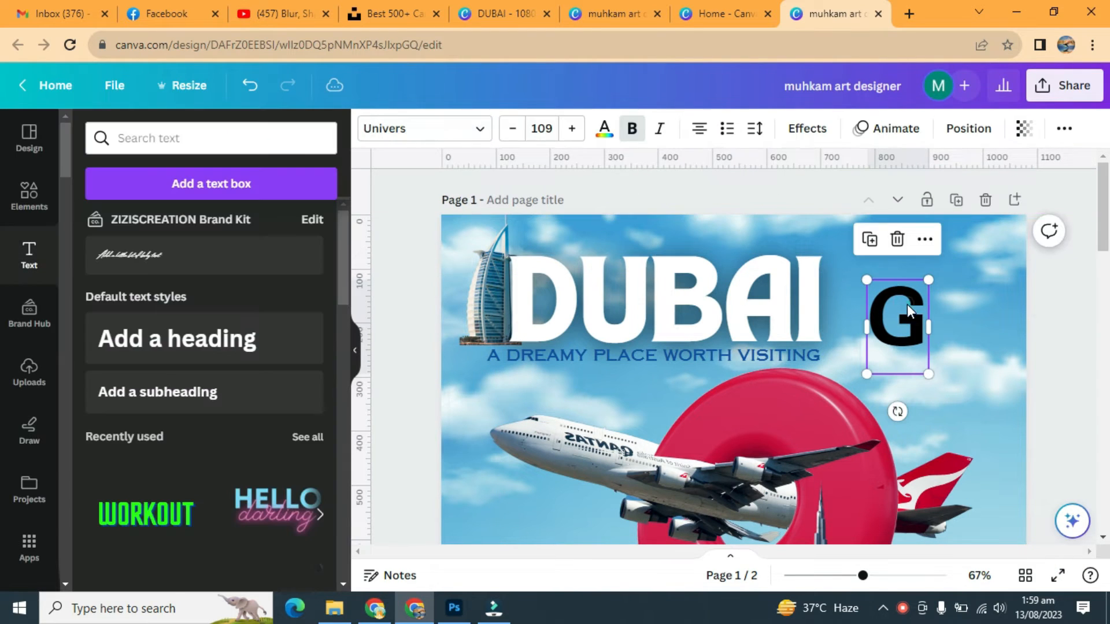
click(606, 128)
click(267, 226)
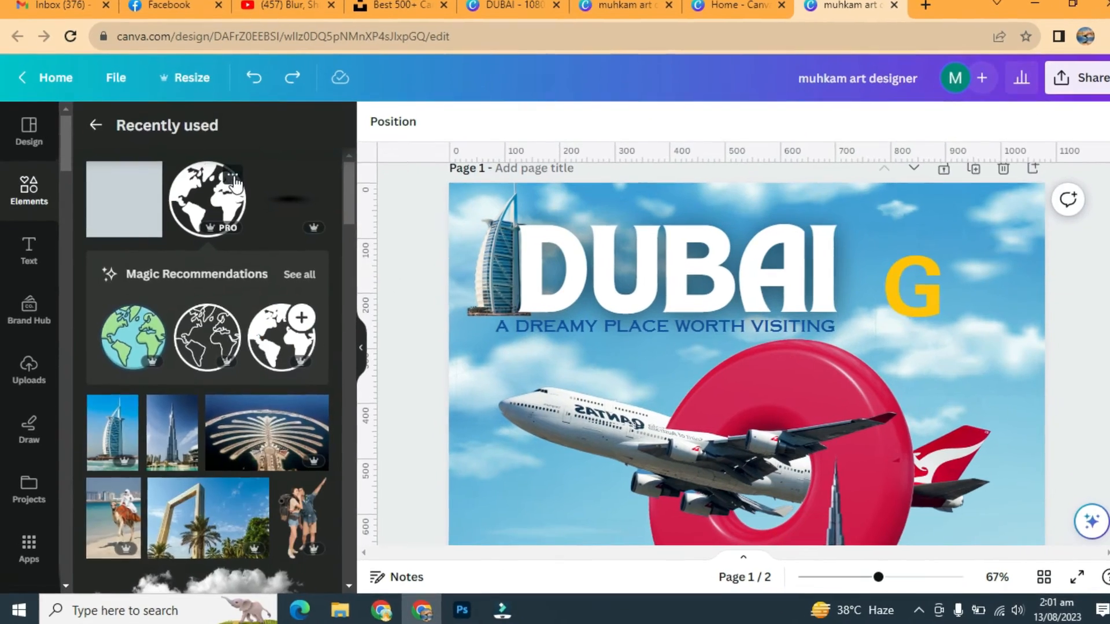
Add the recently used Globe graphic, place it right after the G as the letter O and recolor it the same yellow.
click(233, 179)
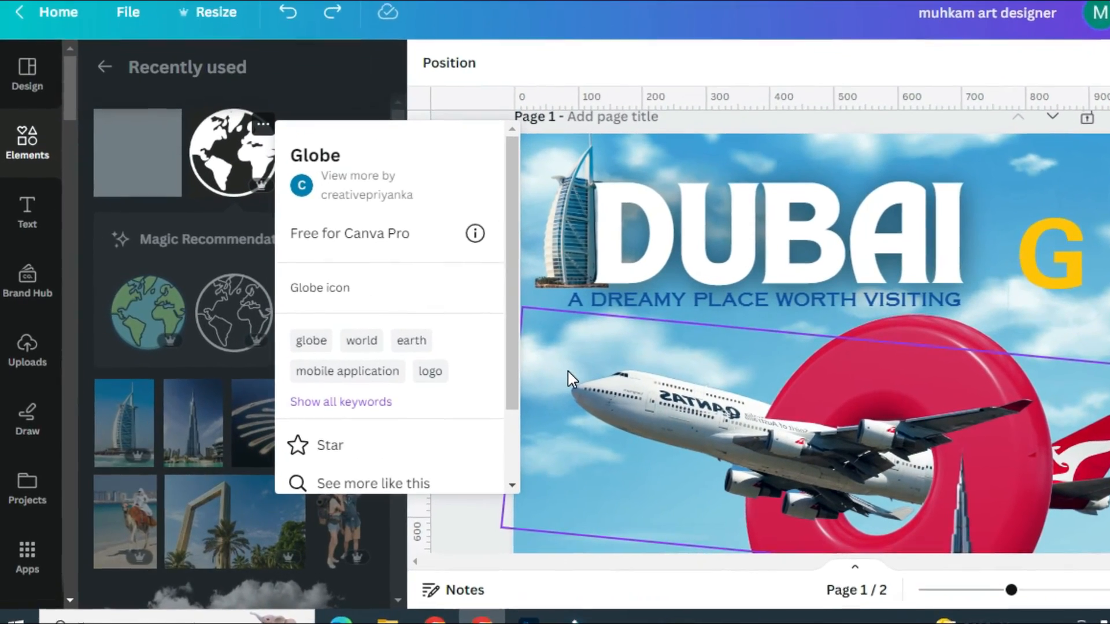
click(587, 370)
click(228, 156)
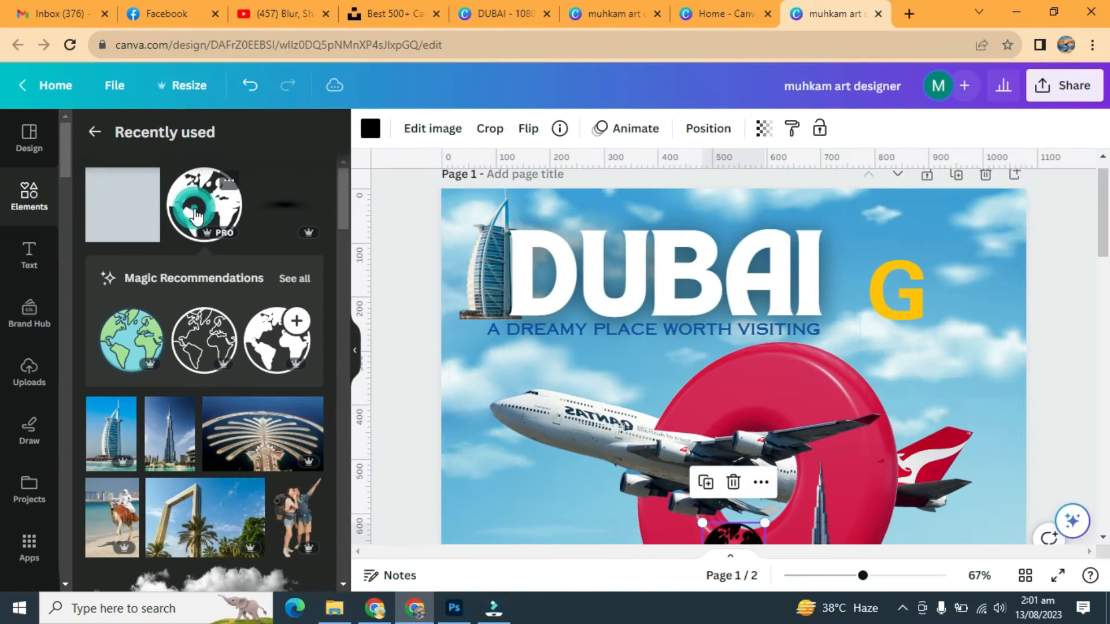
drag(736, 540, 972, 272)
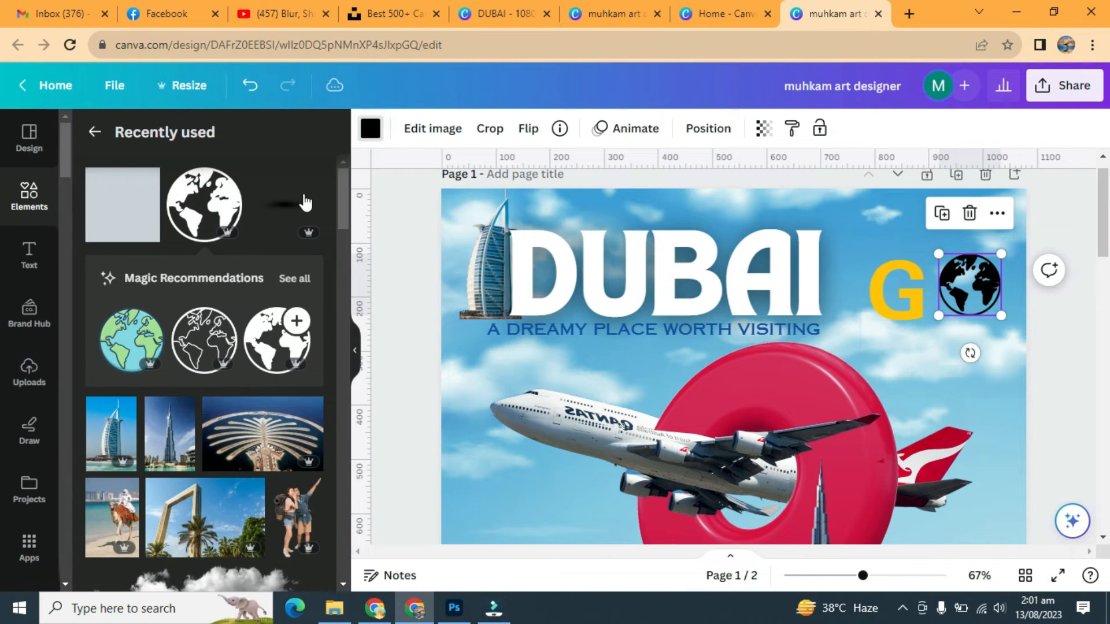
click(370, 128)
click(267, 225)
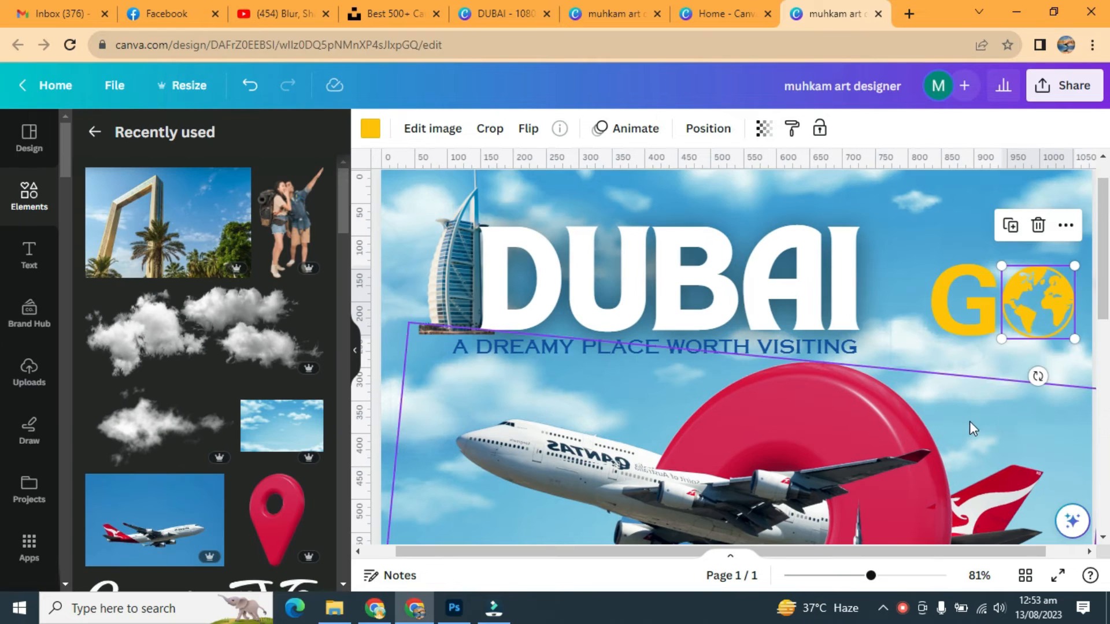
Shrink the globe slightly and place a horizontal guide along the base of the DUBAI title and GO.
drag(1075, 340, 1073, 335)
click(1070, 389)
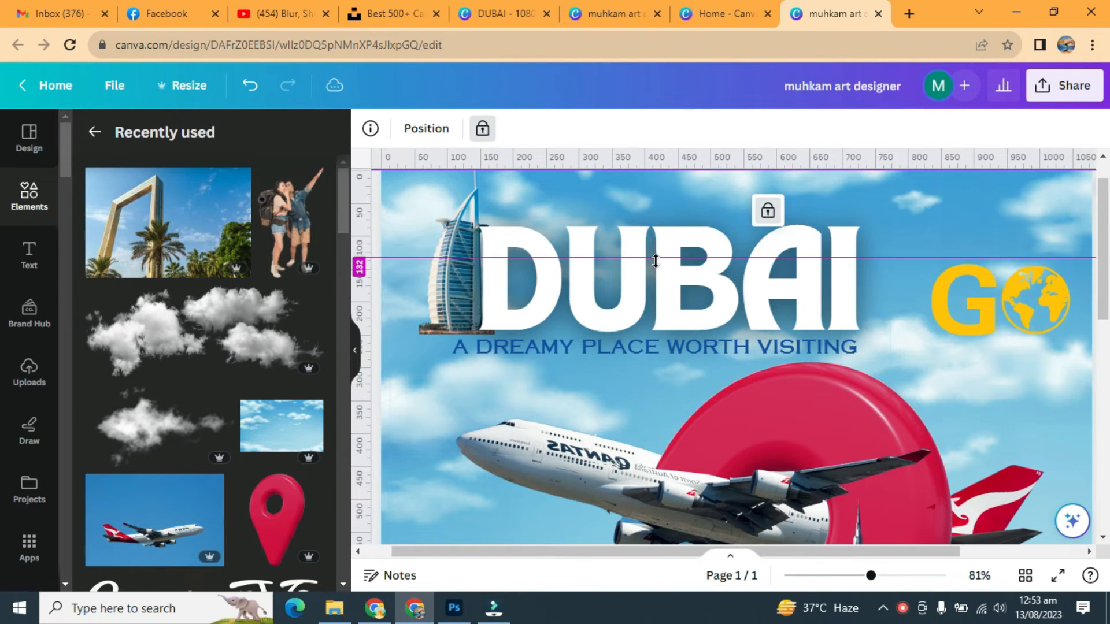
drag(895, 260, 896, 328)
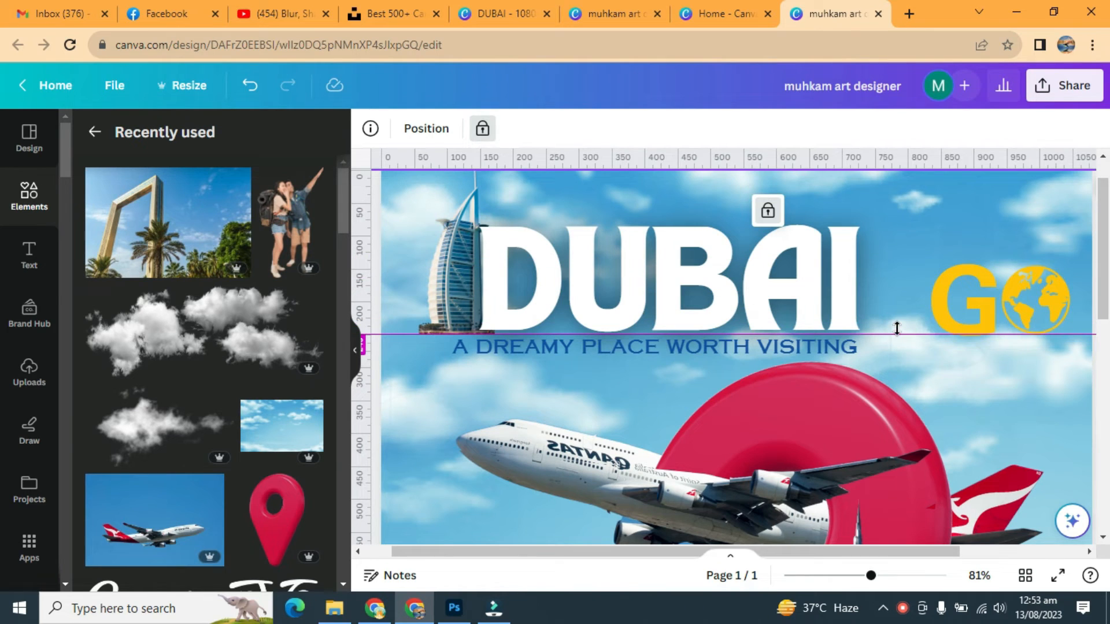
Nudge the letter G and the globe slightly upward so their bases sit level on the horizontal guide.
click(974, 304)
key(Up)
key(Up)
click(1035, 303)
key(Up)
key(Up)
key(Down)
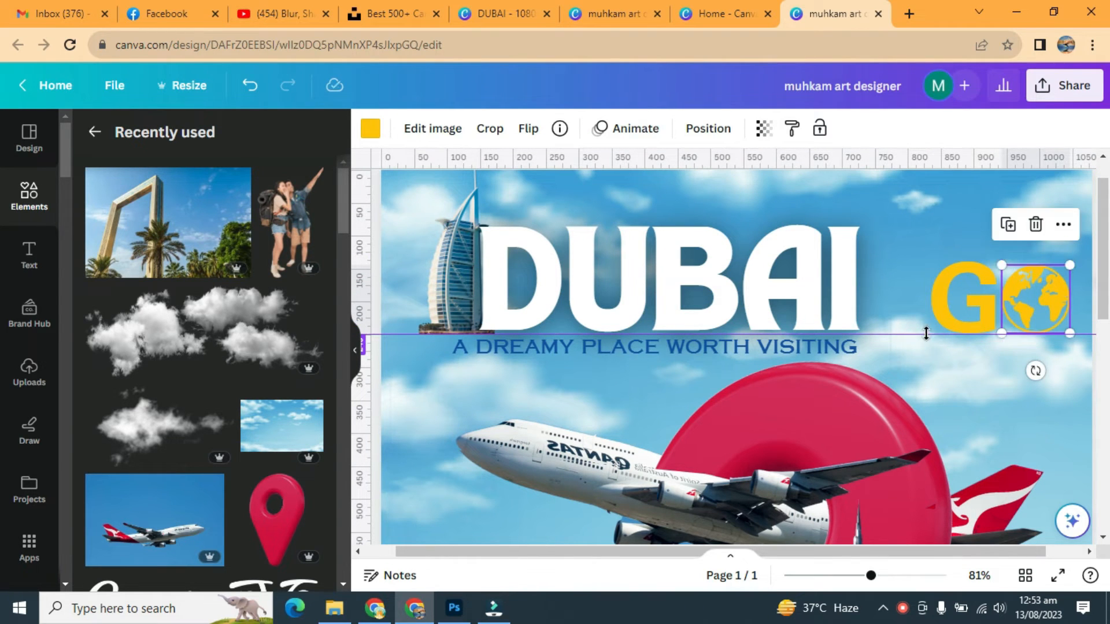
Enlarge the letter G to size 112 and the globe to the same height, and remove the horizontal guide along their top.
click(999, 270)
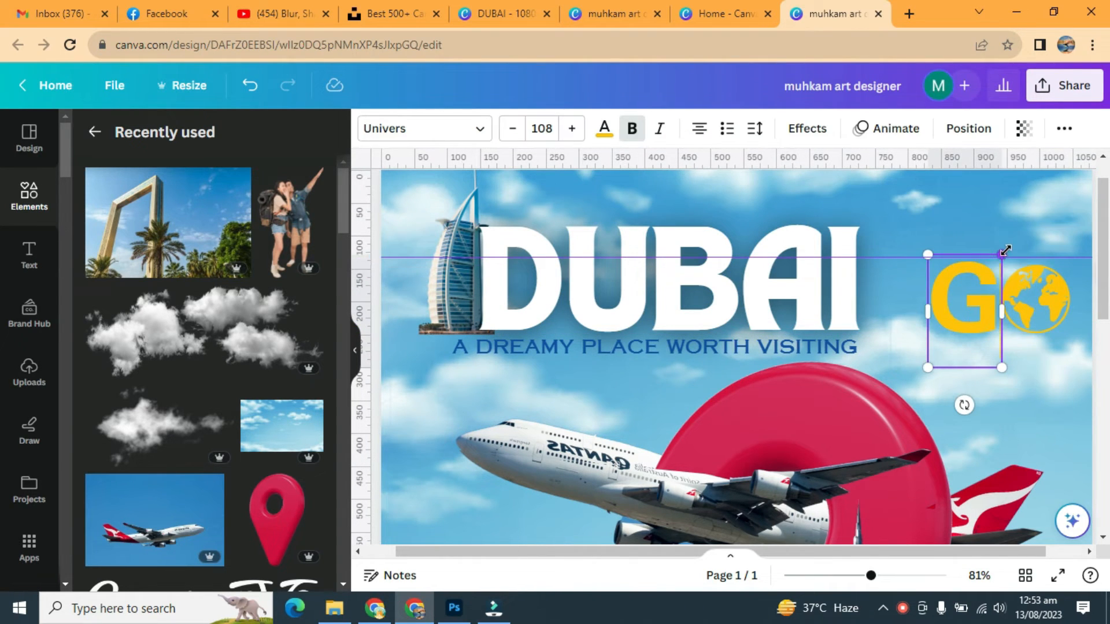
drag(1006, 250, 1008, 245)
click(1038, 296)
drag(1071, 265, 1077, 258)
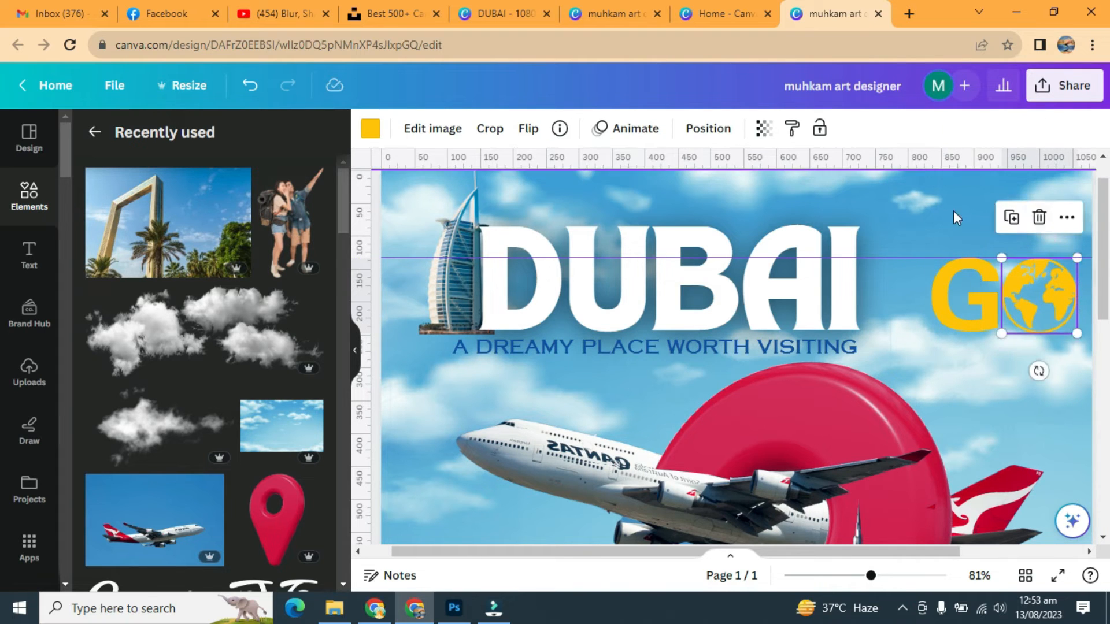
click(949, 213)
drag(901, 258, 873, 134)
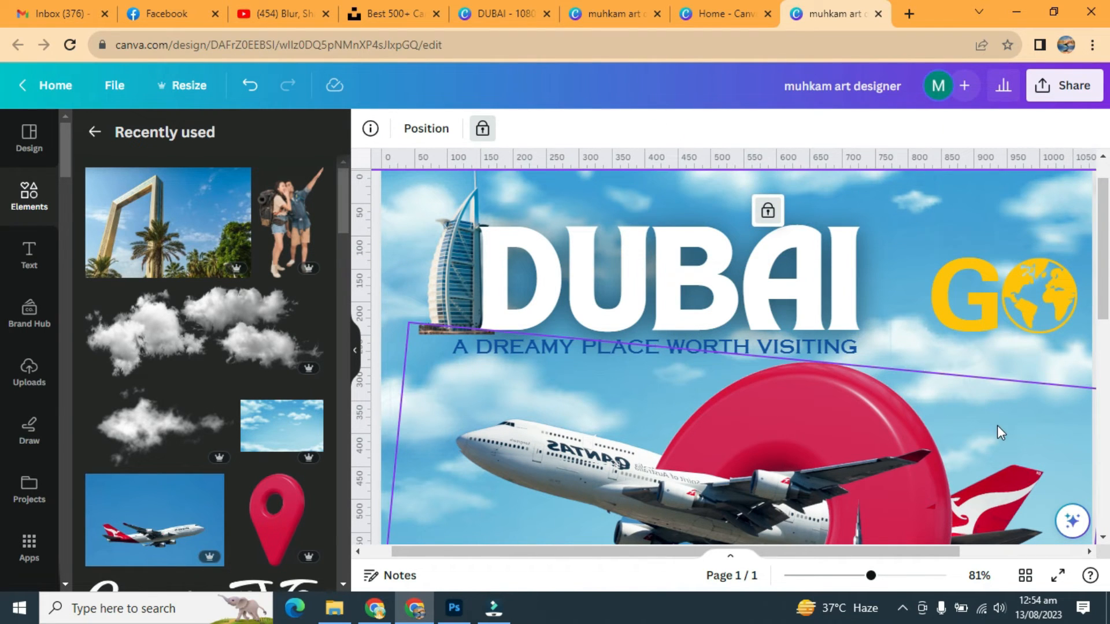
Add a subheading reading LUXURIOUS, scale it down to size 20.3 and place it directly beneath the GO logo.
click(968, 323)
click(29, 254)
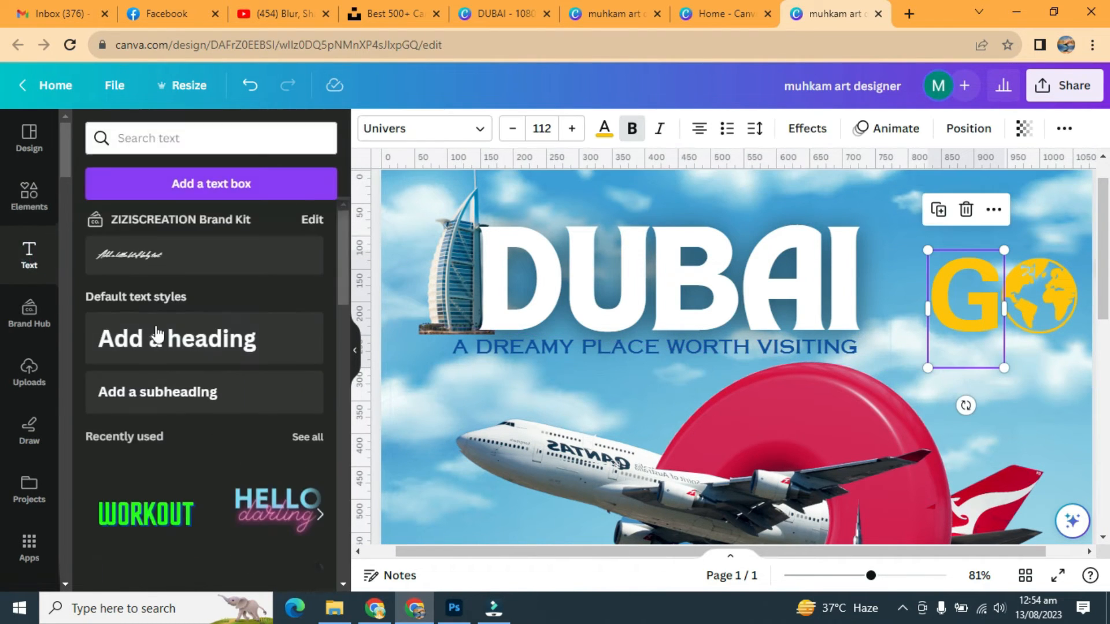
click(170, 386)
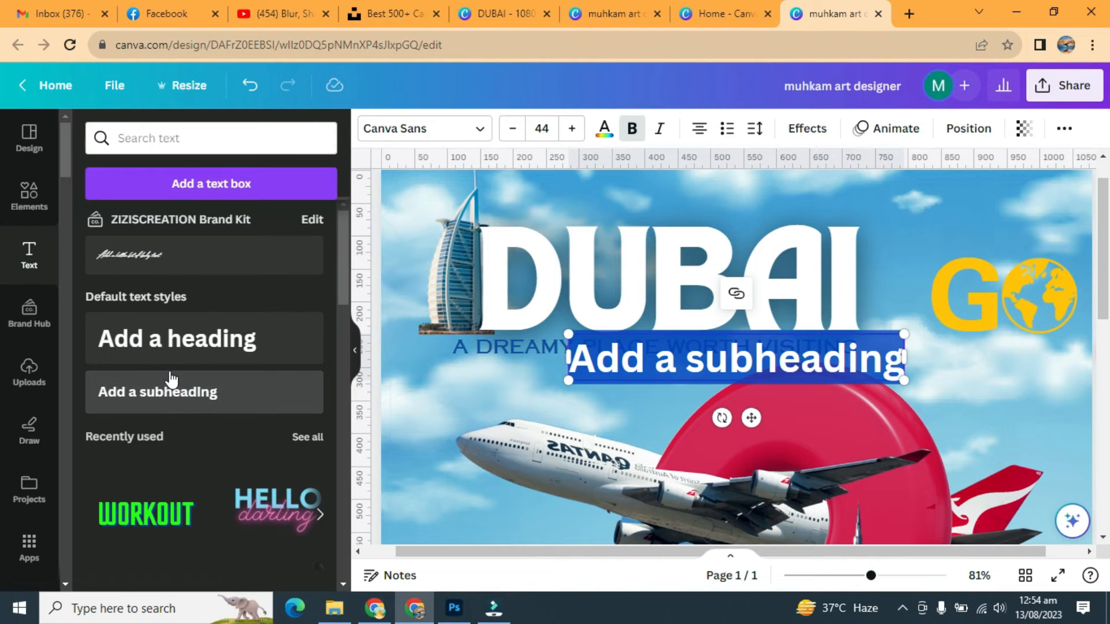
text(LU)
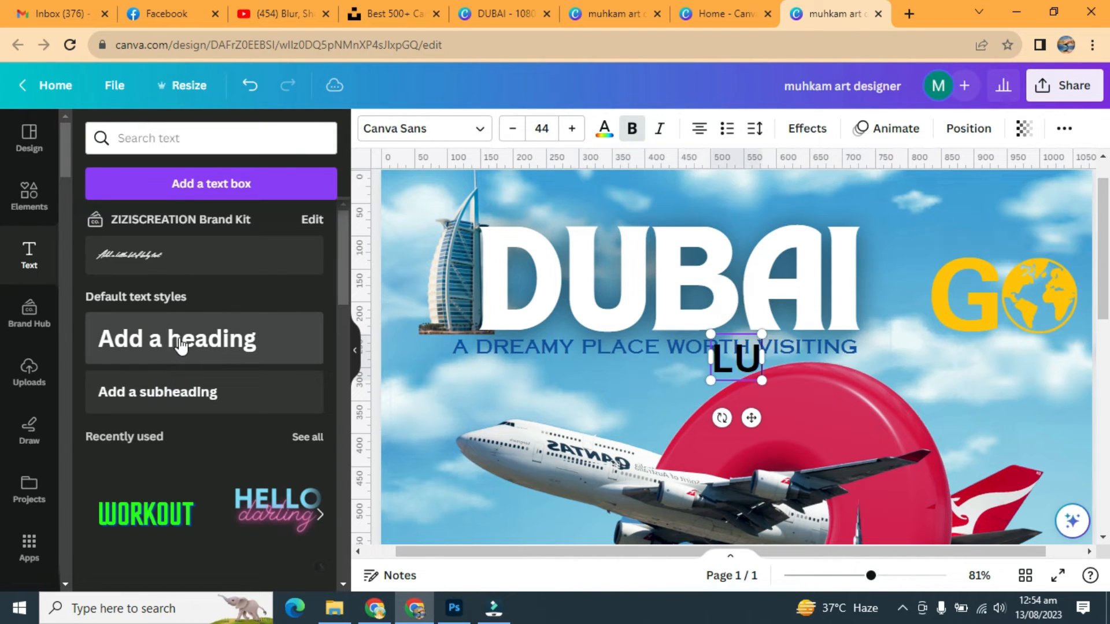
text(XURI)
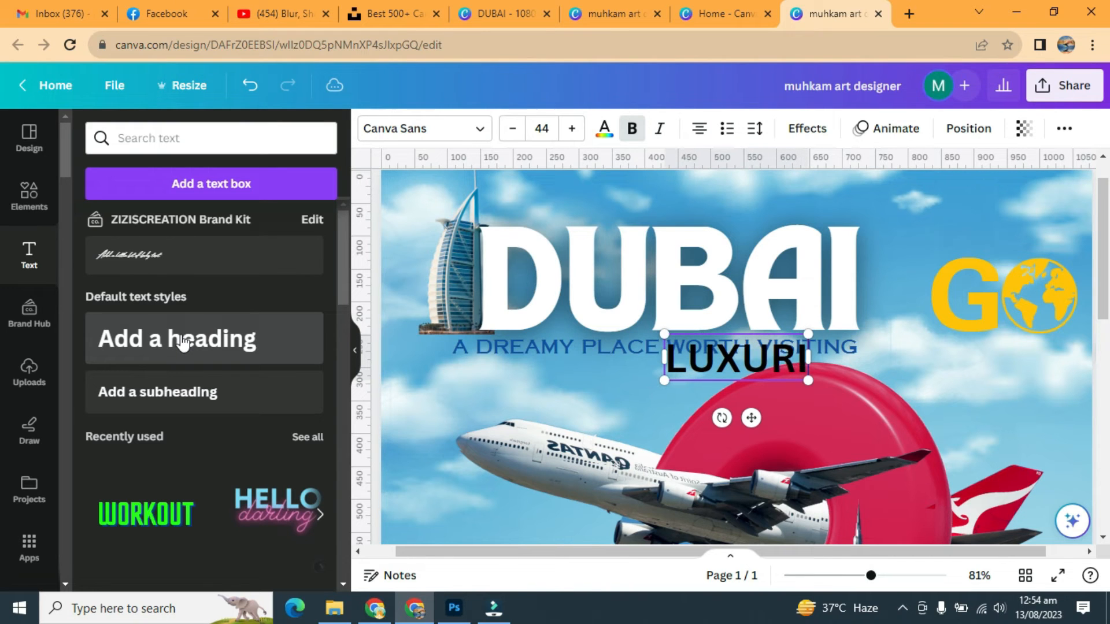
text(OUS)
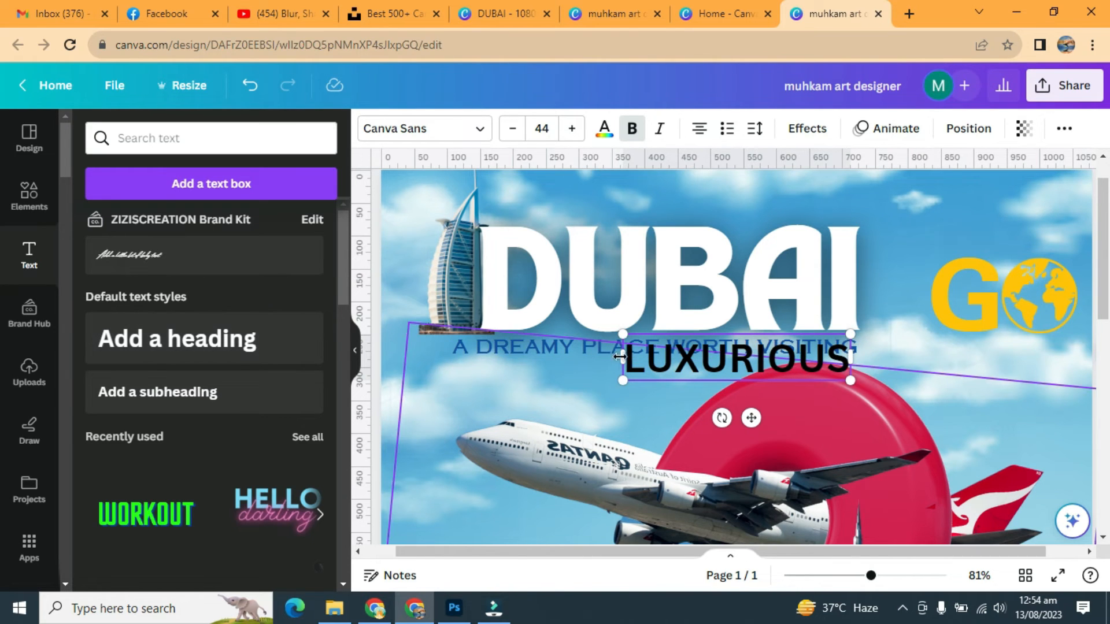
drag(621, 335, 745, 363)
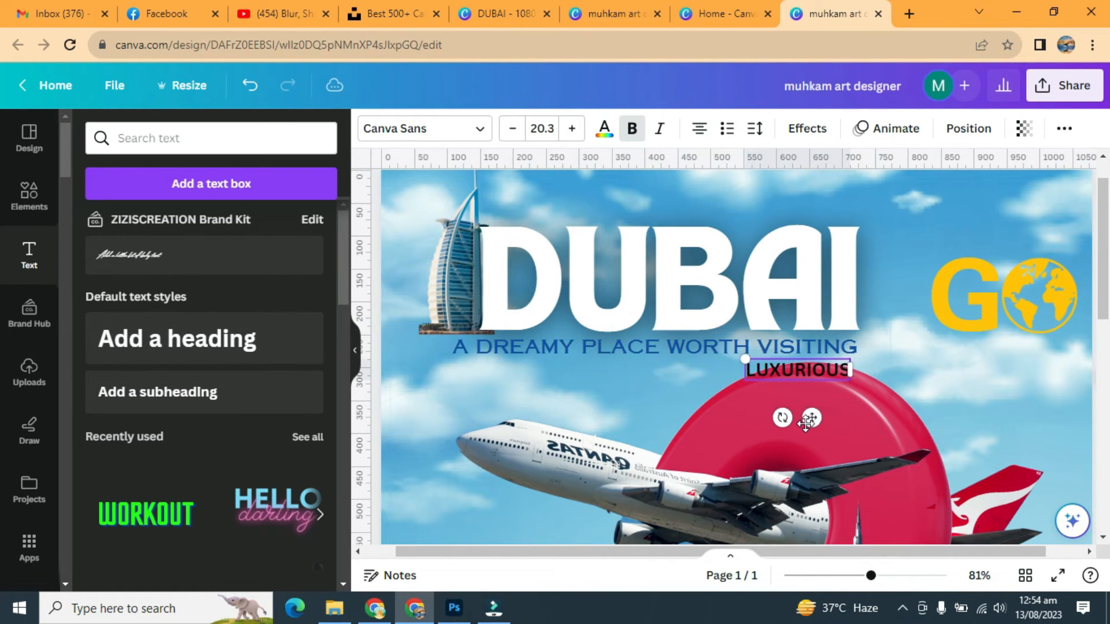
drag(808, 422, 1003, 400)
Apply the TAN Headline font to the LUXURIOUS text.
click(425, 128)
click(154, 331)
click(512, 128)
click(512, 129)
scroll(960, 399, right, 2)
click(798, 323)
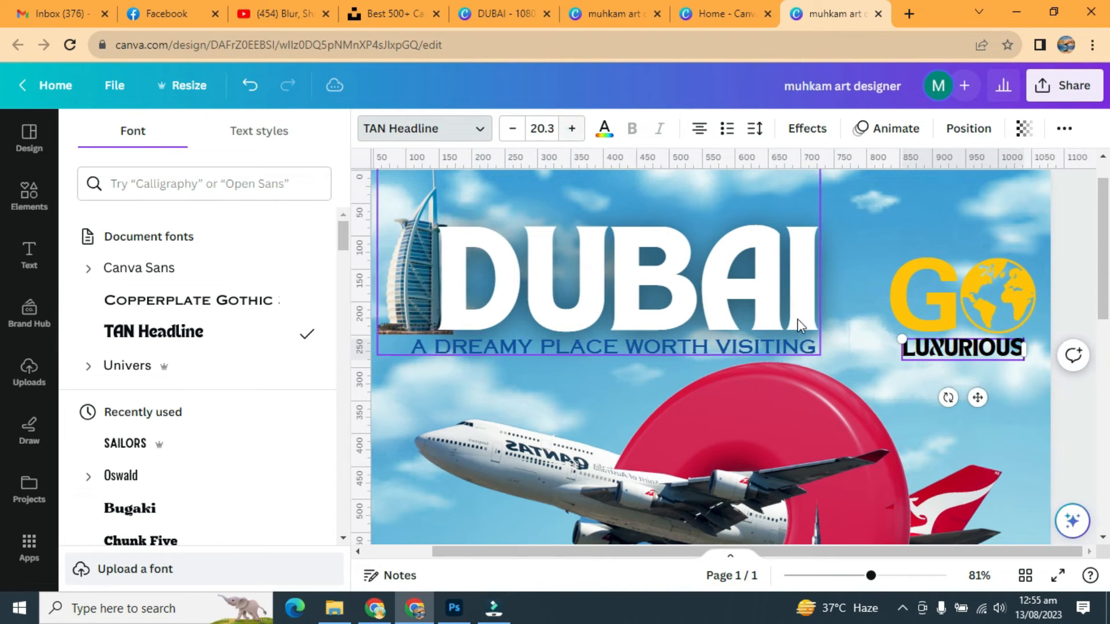
click(1078, 308)
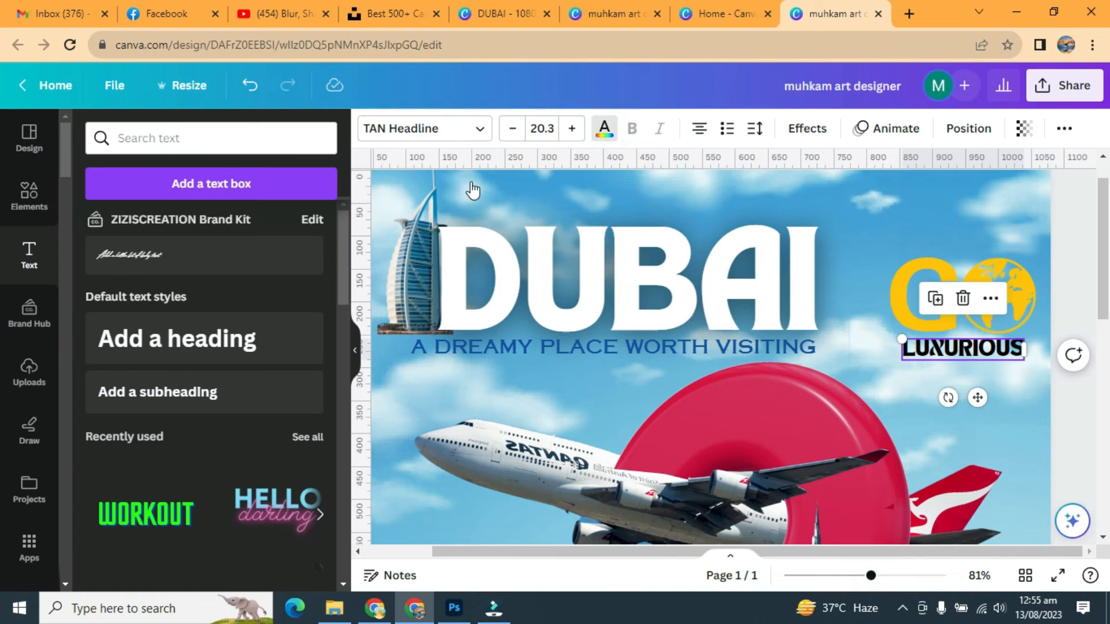
Recolor LUXURIOUS with the document's dark blue and center it under the GO logo.
click(604, 129)
click(182, 226)
drag(977, 397, 983, 391)
click(1071, 293)
drag(993, 345, 996, 345)
click(1059, 291)
Add a square shape to the poster and flatten it into a horizontal bar.
click(415, 260)
click(29, 196)
click(118, 369)
click(97, 382)
click(97, 381)
drag(694, 240, 697, 428)
Move the bar up to just below the LUXURIOUS text and thin it to a narrow strip.
drag(710, 490, 938, 386)
scroll(990, 333, up, 2)
scroll(990, 333, down, 1)
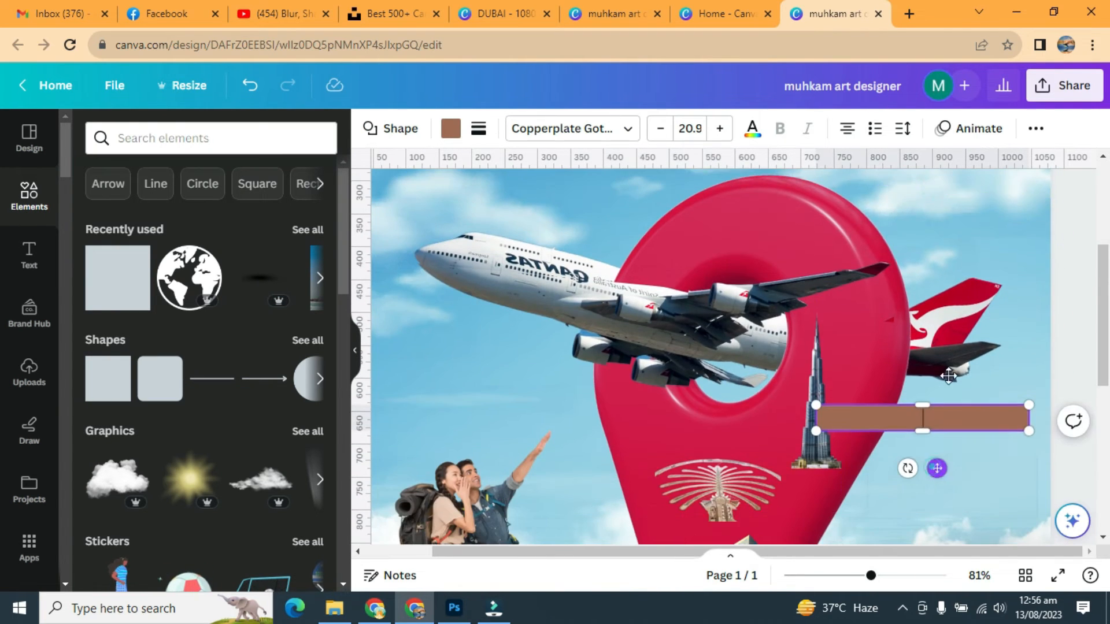
drag(936, 466, 962, 244)
scroll(1065, 286, up, 2)
drag(949, 342, 951, 323)
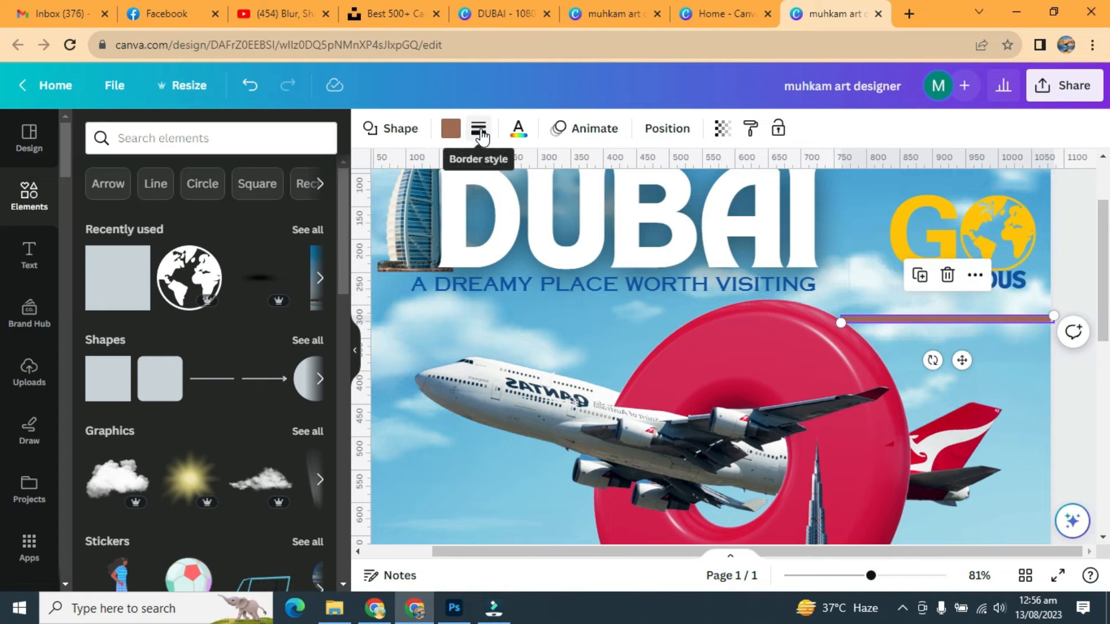
Recolor the strip with the document's dark blue #1250a4 and set its corner rounding to 11.
click(451, 128)
click(239, 228)
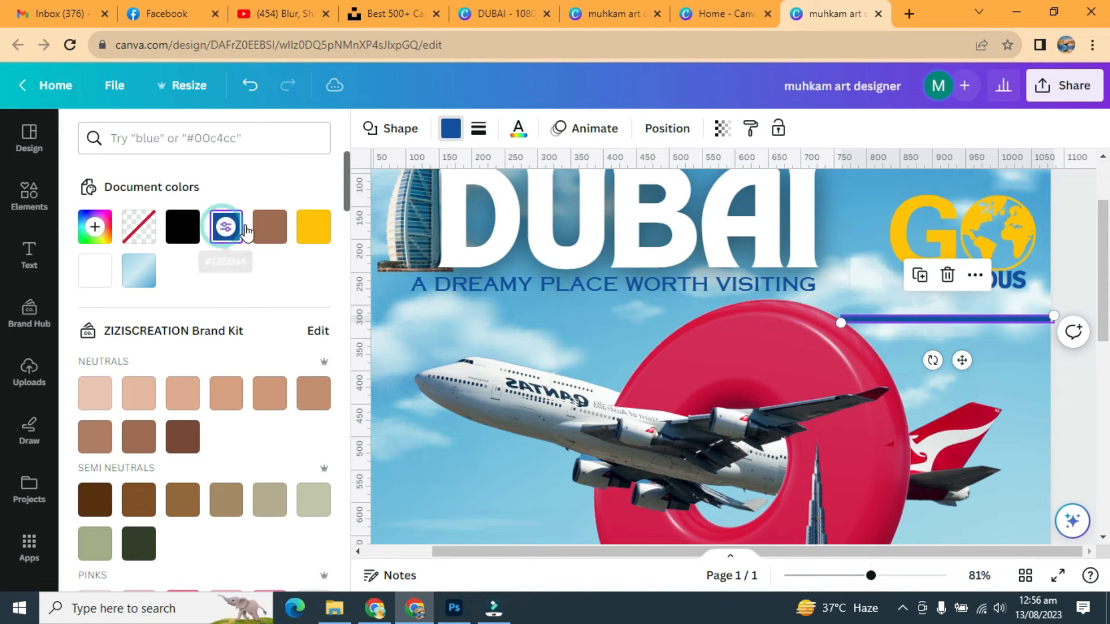
click(479, 130)
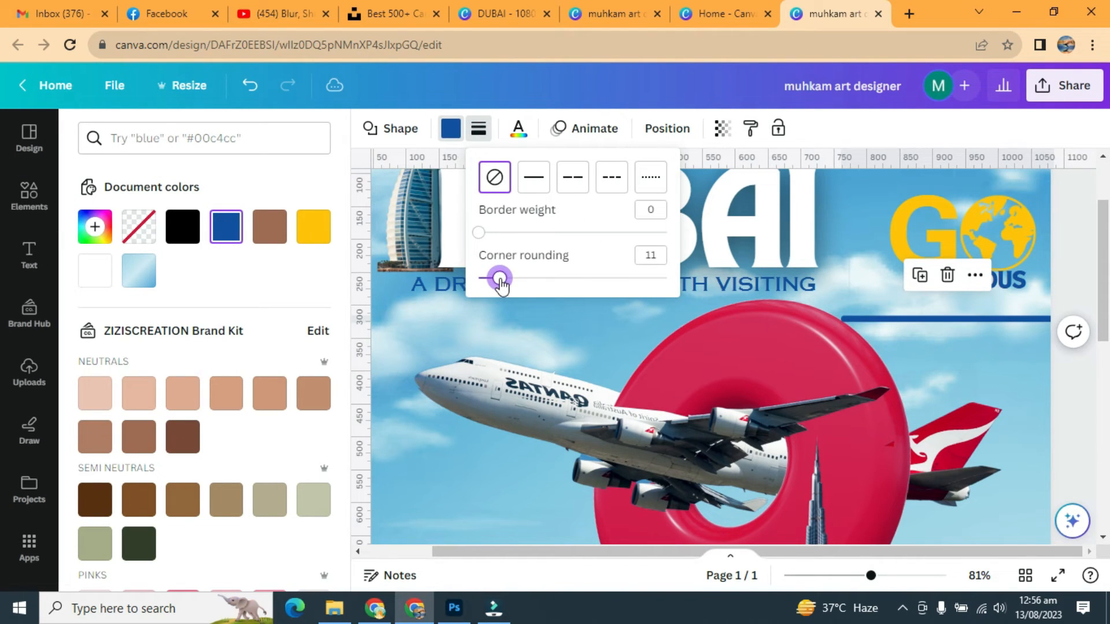
click(951, 317)
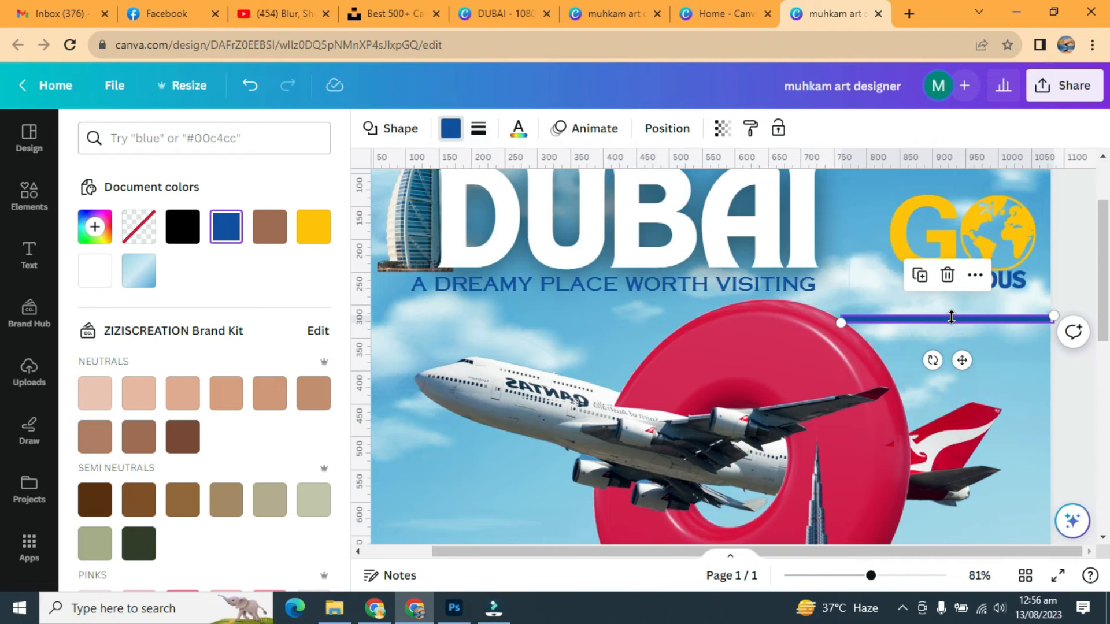
Shorten the blue strip to the width of LUXURIOUS and position it as an underline tight beneath the word.
drag(951, 318, 960, 300)
drag(850, 306, 929, 305)
drag(1011, 342, 984, 335)
drag(1036, 291, 978, 294)
click(1070, 242)
click(977, 294)
click(1068, 245)
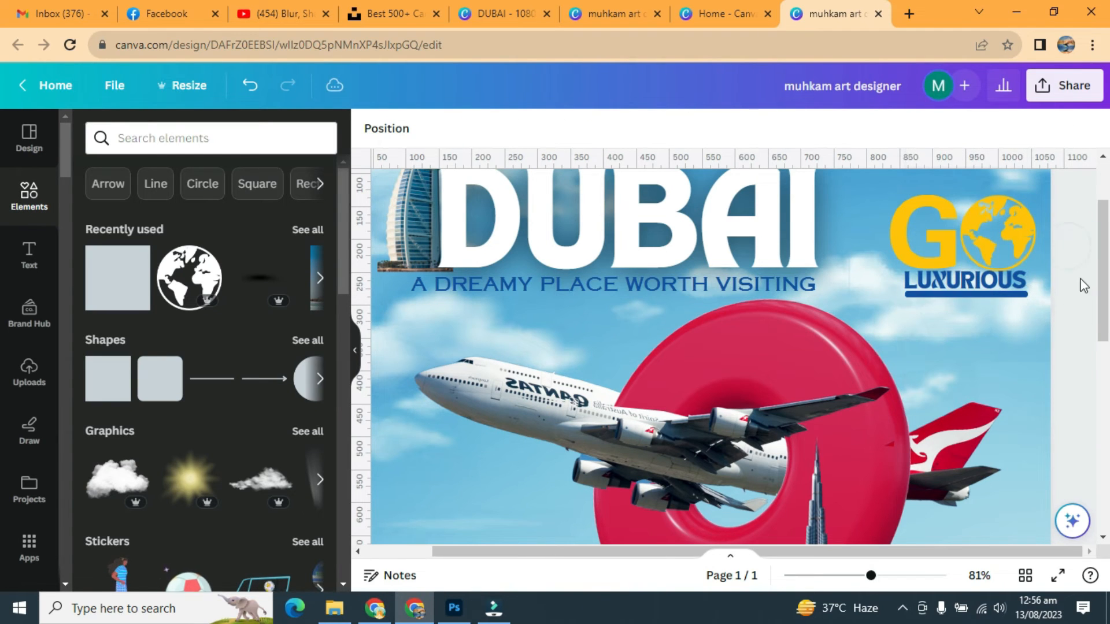
Add a subheading reading BOOK YOUR, scale it down to size 21.5 and place it below the travelling couple.
drag(877, 584, 845, 575)
scroll(734, 405, down, 1)
click(29, 255)
click(173, 391)
text(BOOK YOUR)
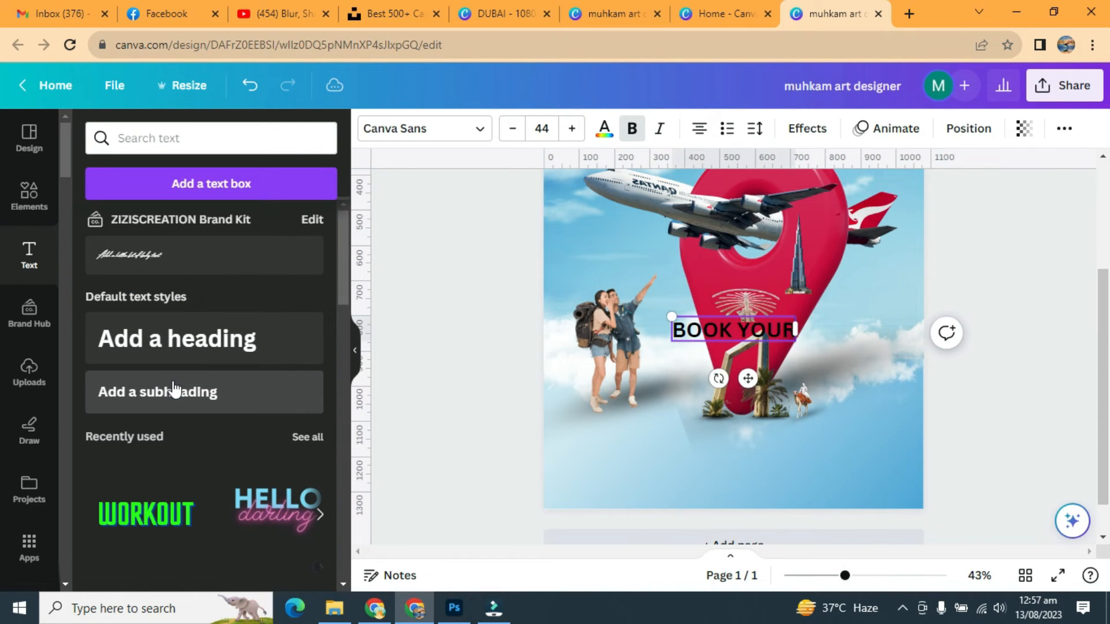
drag(670, 317, 585, 445)
Apply the Copperplate Gothic font to BOOK YOUR and recolor it dark blue #1250a4.
click(474, 129)
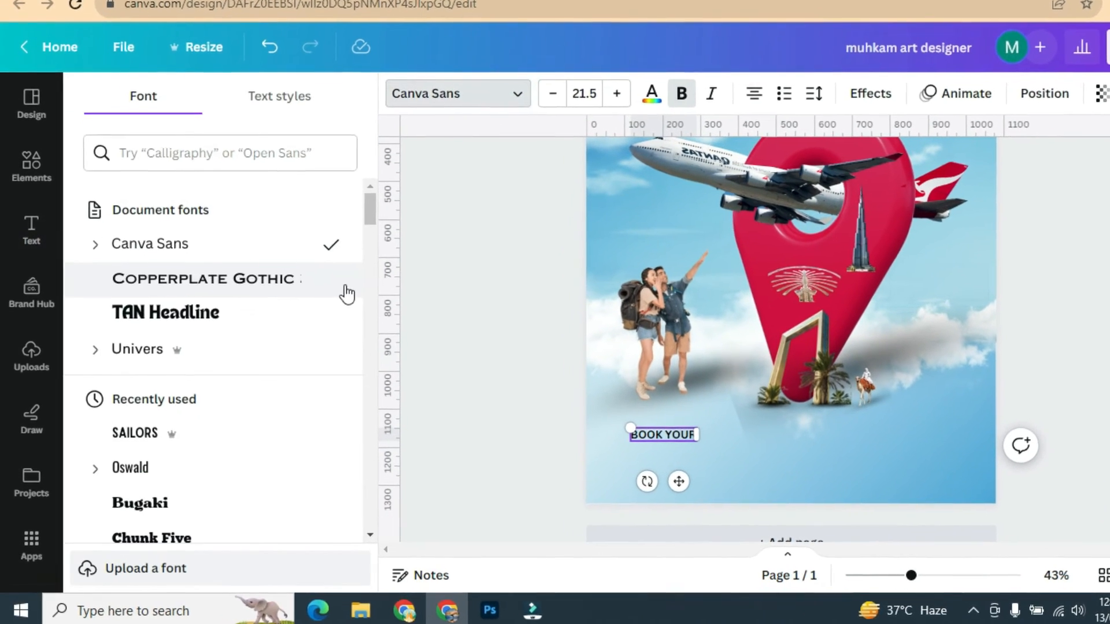
click(304, 286)
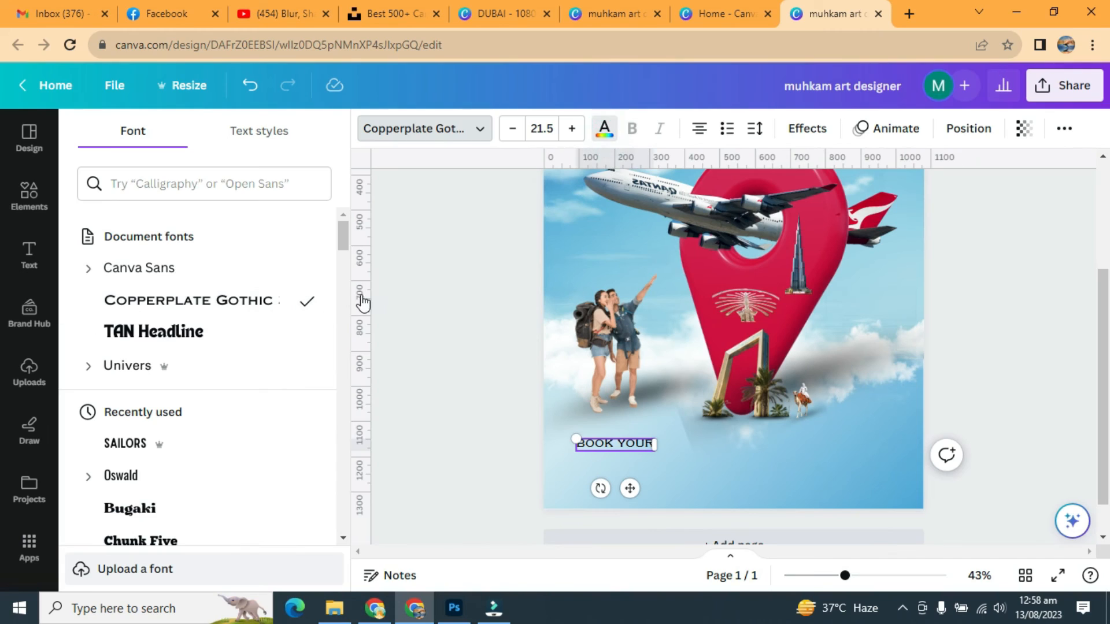
click(182, 228)
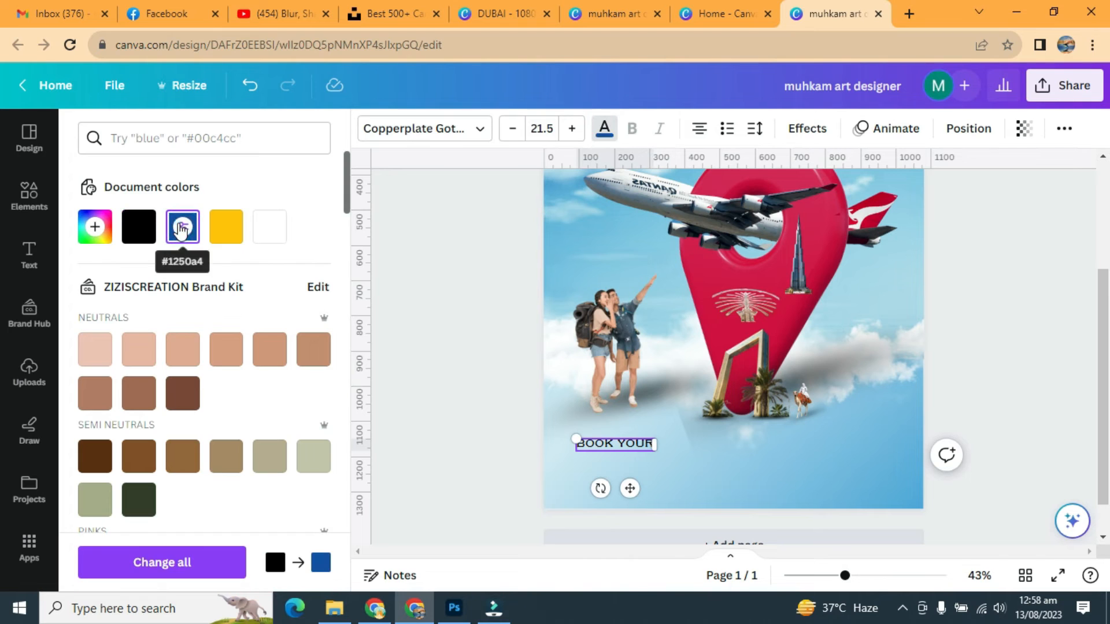
click(1004, 280)
click(621, 444)
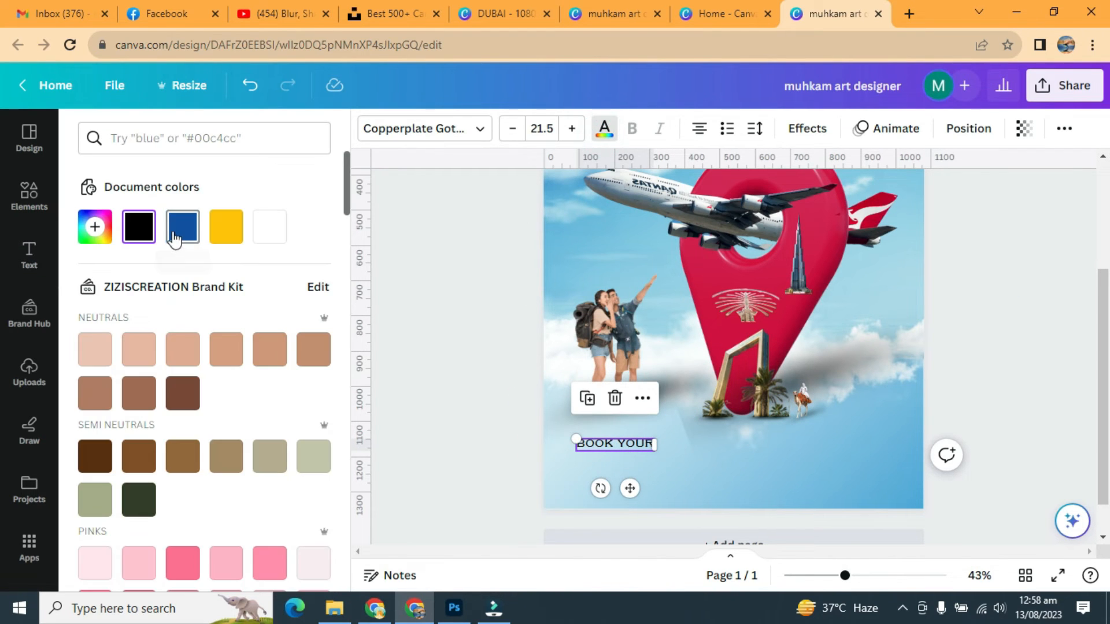
click(174, 239)
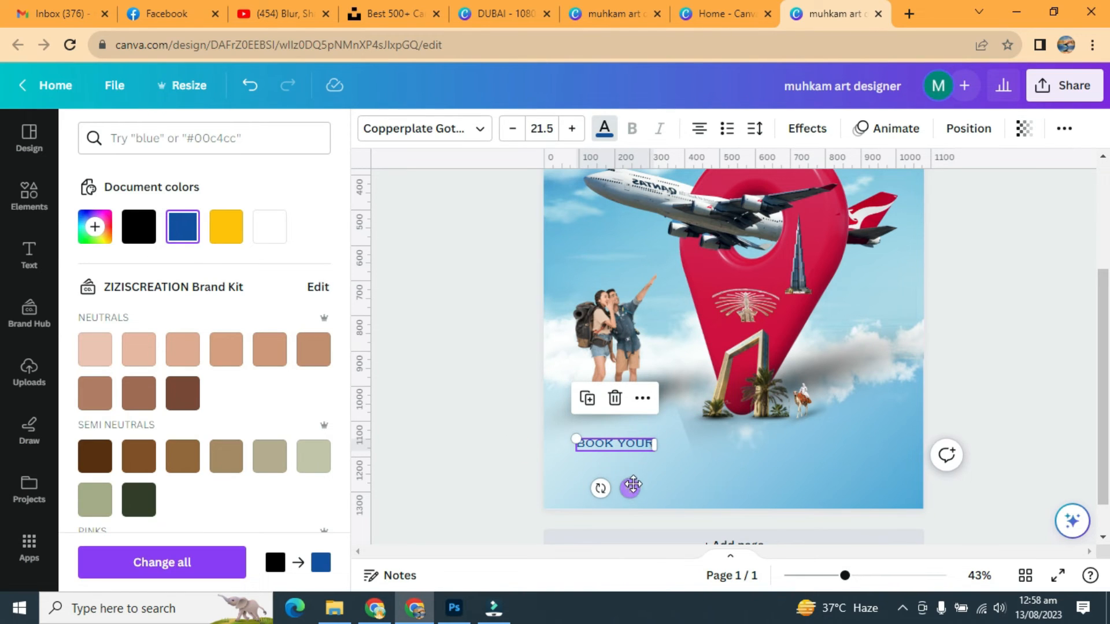
Duplicate the BOOK YOUR text, change the copy to PACKAGE NOW and left-align it directly beneath the original.
key(ctrl+d)
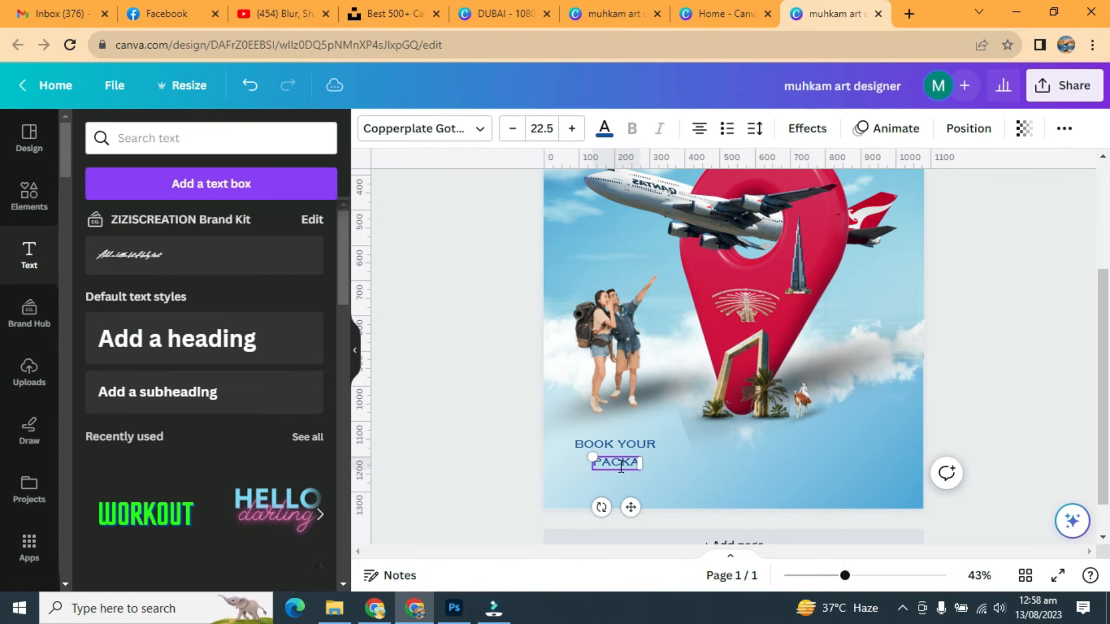
scroll(777, 537, up, 2)
drag(612, 487, 623, 478)
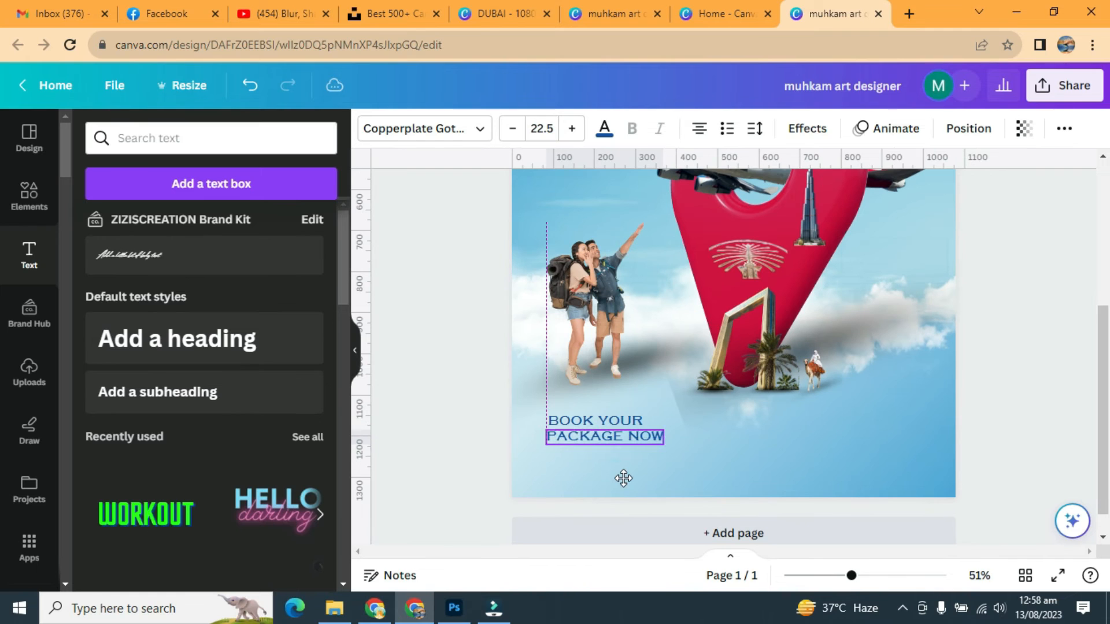
click(1030, 319)
Nudge PACKAGE NOW slightly upward to tighten the gap below BOOK YOUR.
click(655, 434)
key(Up)
key(Up)
key(Up)
key(Up)
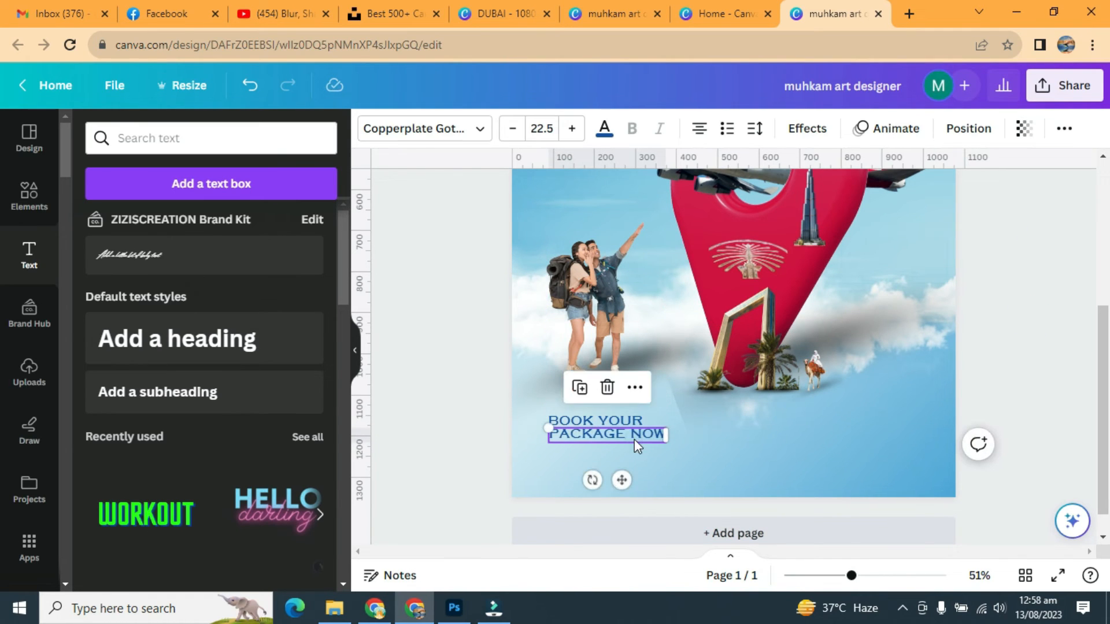
click(730, 462)
click(647, 433)
click(994, 436)
Duplicate the blue underline beneath LUXURIOUS, move the copy below PACKAGE NOW and enlarge it to the text's width.
scroll(983, 405, up, 5)
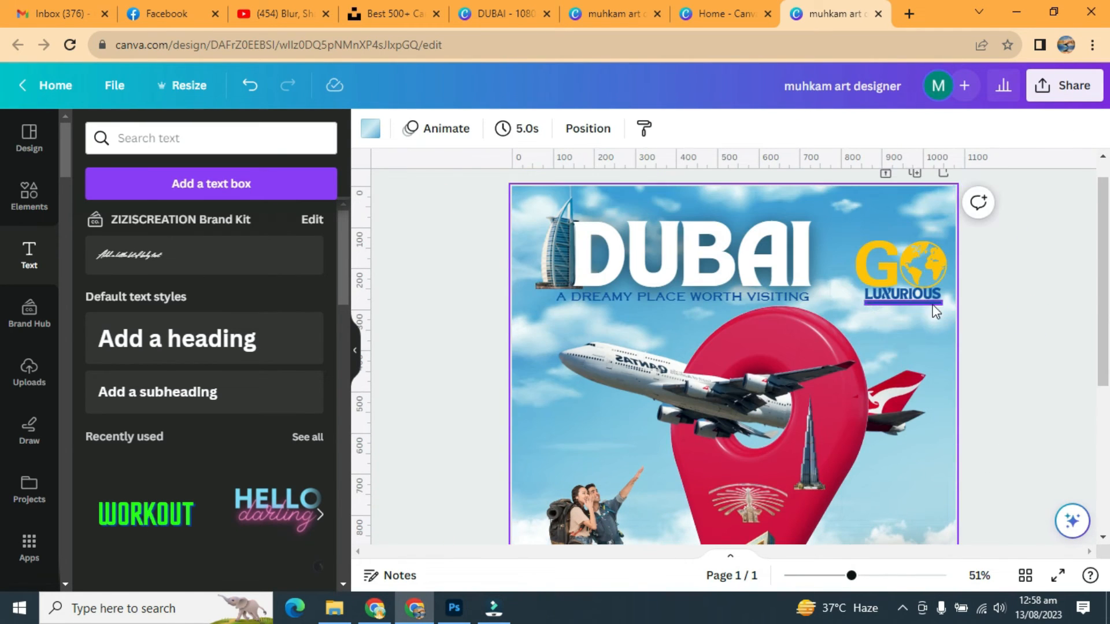
click(935, 307)
drag(922, 347, 666, 481)
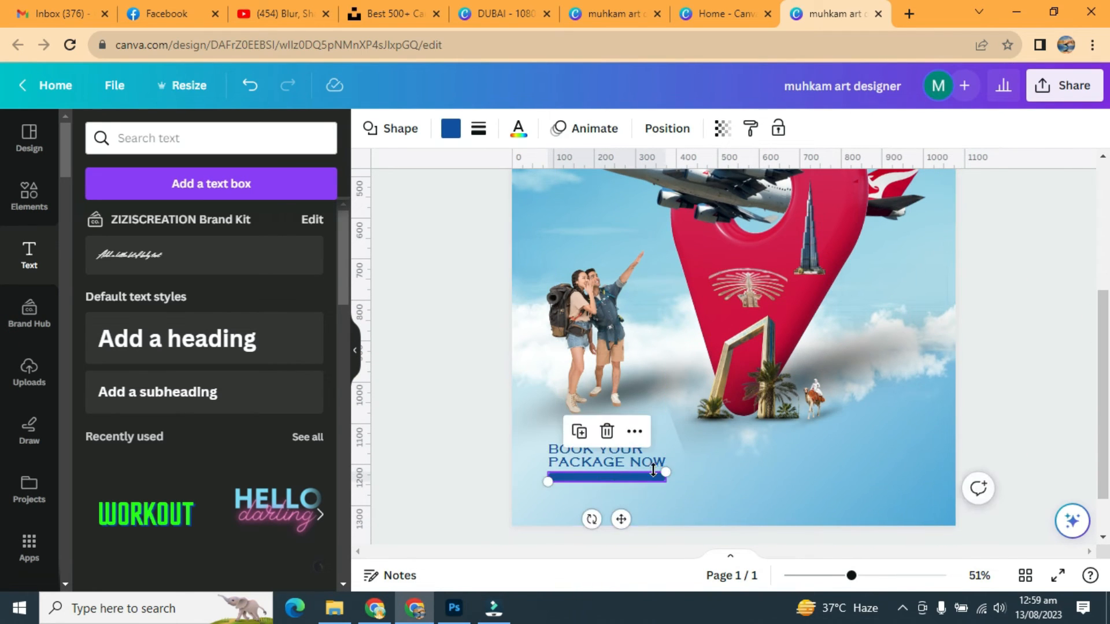
Recolor the PACKAGE NOW text white.
click(607, 463)
click(604, 128)
click(261, 237)
Thicken the copied blue bar, move it over PACKAGE NOW and send it behind the text.
click(620, 483)
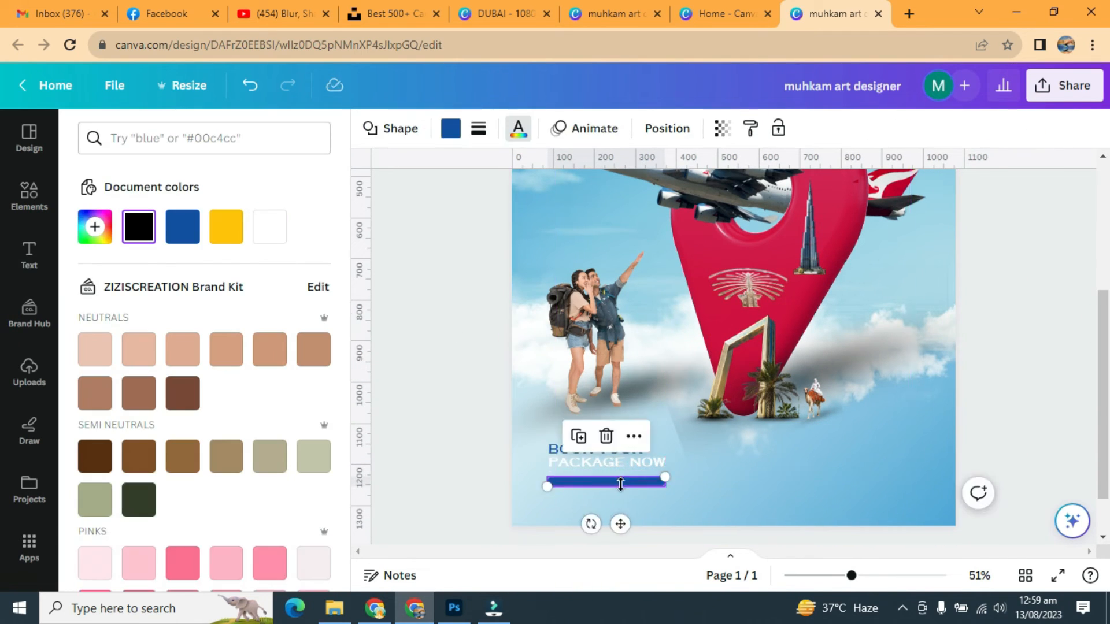
drag(621, 522, 619, 508)
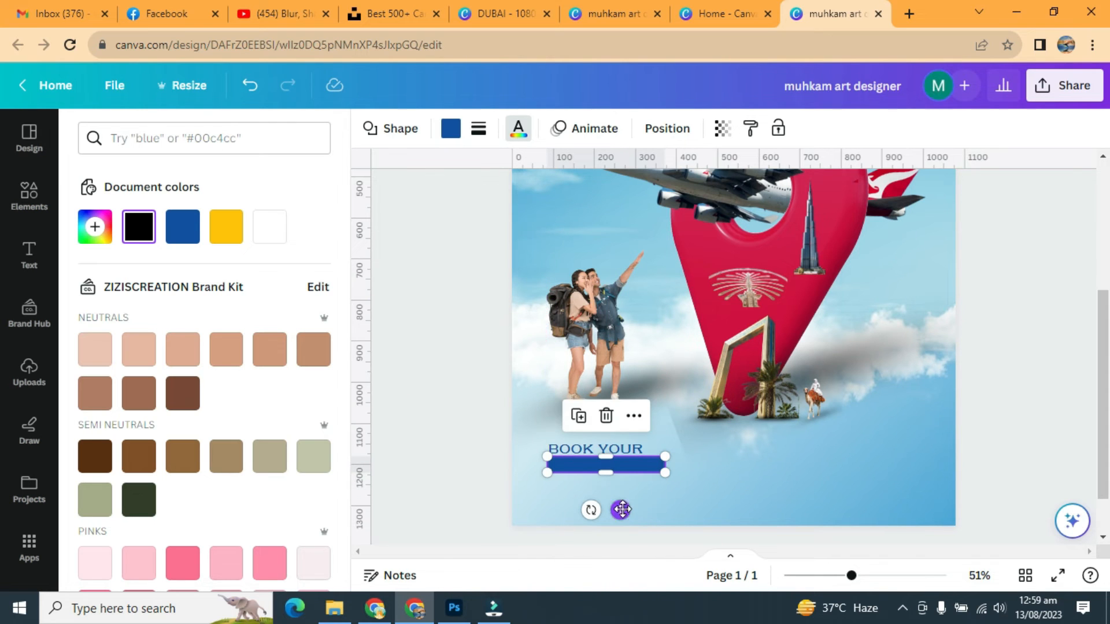
click(667, 129)
click(283, 218)
click(702, 494)
Widen the blue bar slightly so it extends past the ends of PACKAGE NOW.
click(629, 469)
double_click(612, 462)
click(674, 488)
click(615, 475)
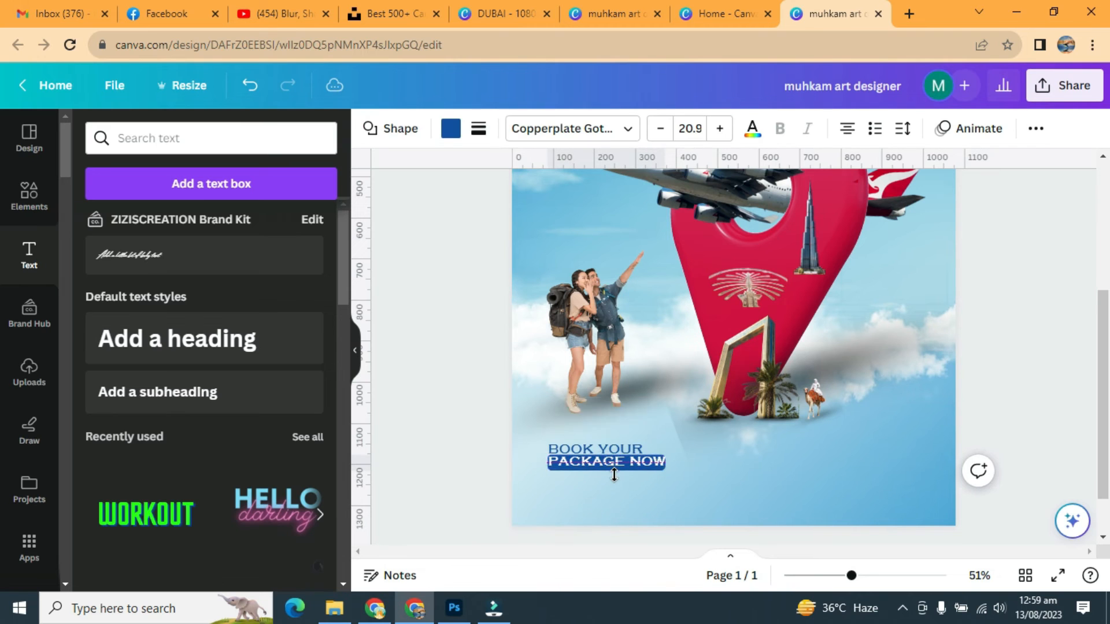
mouse_move(665, 469)
mouse_down()
mouse_move(673, 463)
mouse_move(611, 471)
mouse_move(671, 464)
mouse_up()
click(675, 473)
Center the blue bar behind PACKAGE NOW and raise BOOK YOUR slightly above it.
click(615, 466)
click(501, 378)
click(610, 468)
click(770, 478)
click(672, 464)
click(613, 454)
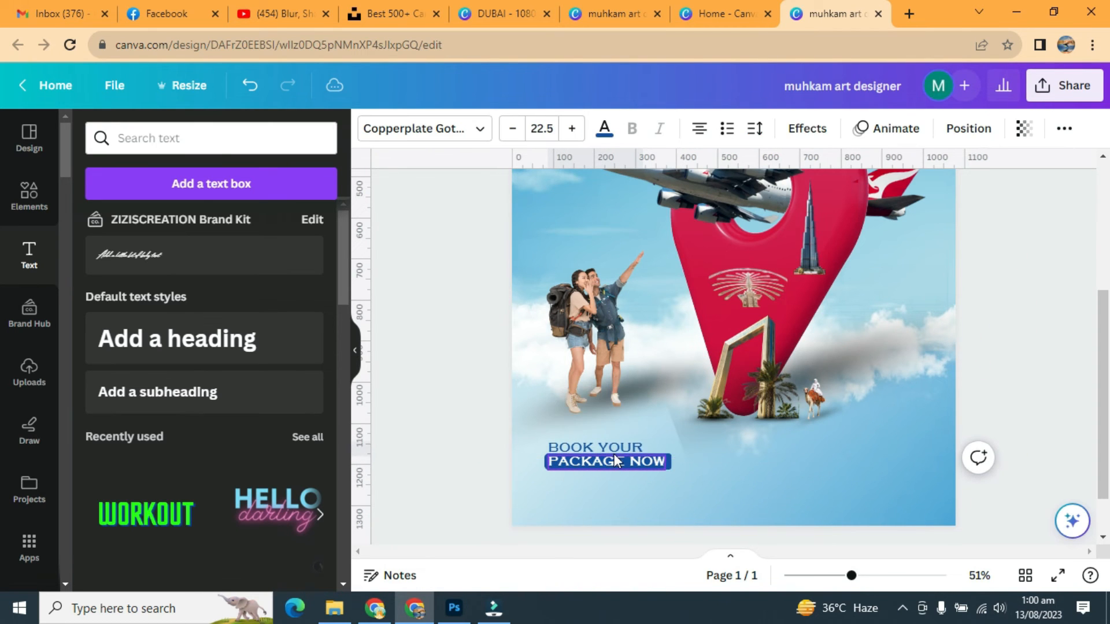
click(1032, 392)
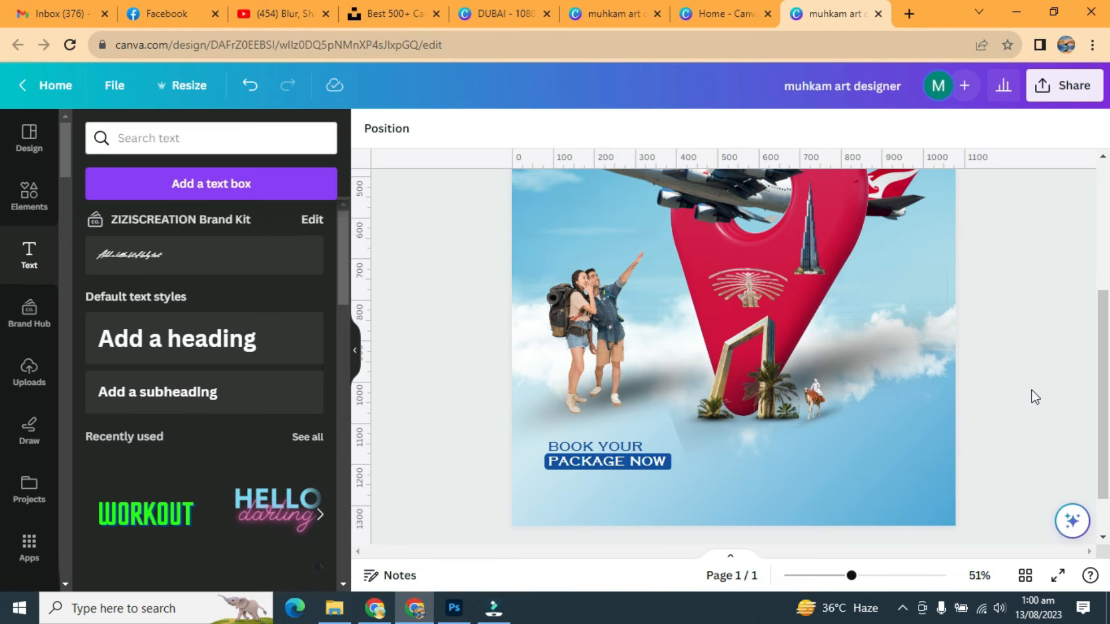
Nudge the BOOK YOUR text so it lines up with the blue bar behind PACKAGE NOW.
click(687, 432)
drag(675, 428, 597, 448)
click(1033, 328)
Change the white text box below the camel rider to read STARTING PRICE and position it near the page's right edge.
key(BackSpace)
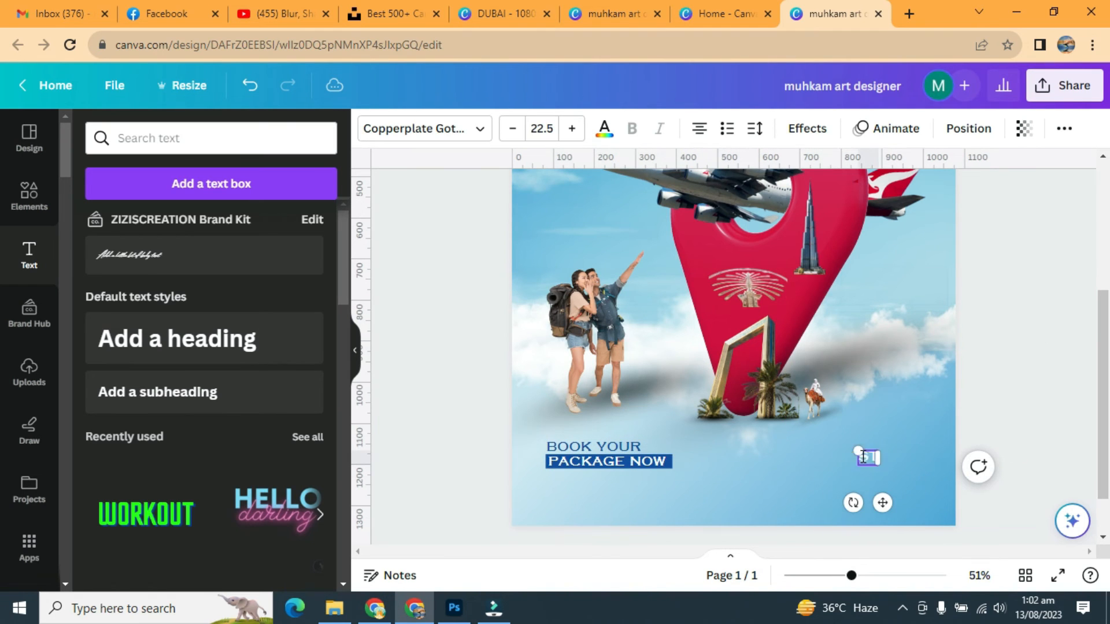
click(1016, 396)
click(896, 455)
drag(896, 458, 888, 458)
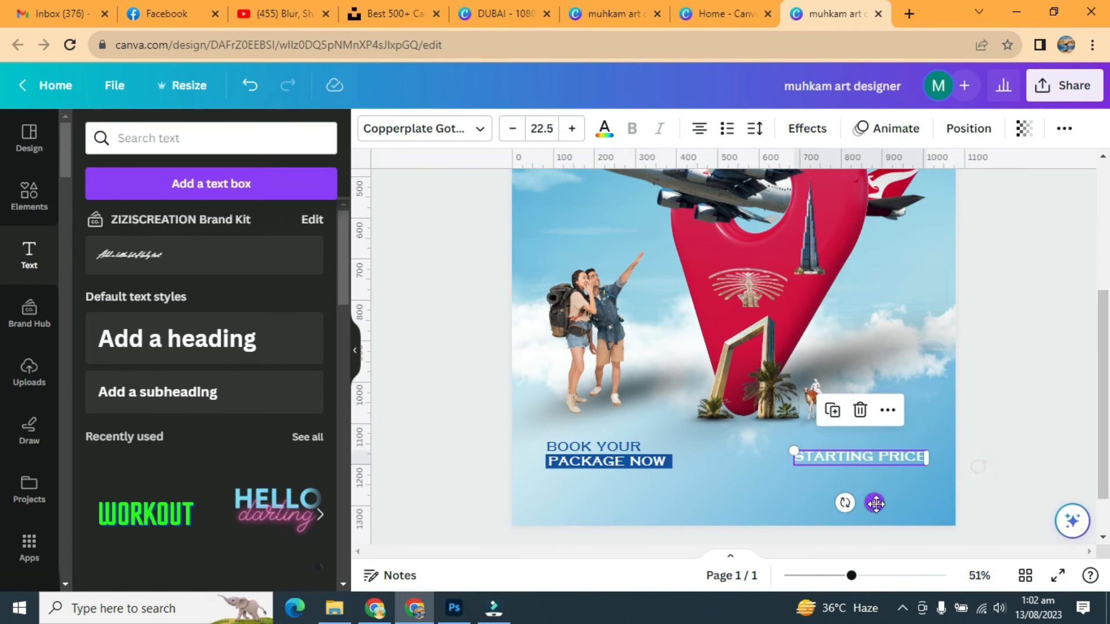
drag(874, 502, 875, 492)
click(1001, 370)
Duplicate the PACKAGE NOW blue bar, place it behind the STARTING PRICE text and shorten it to fit.
click(612, 462)
key(ctrl+d)
drag(629, 511, 864, 484)
drag(864, 452, 917, 452)
drag(843, 495, 895, 493)
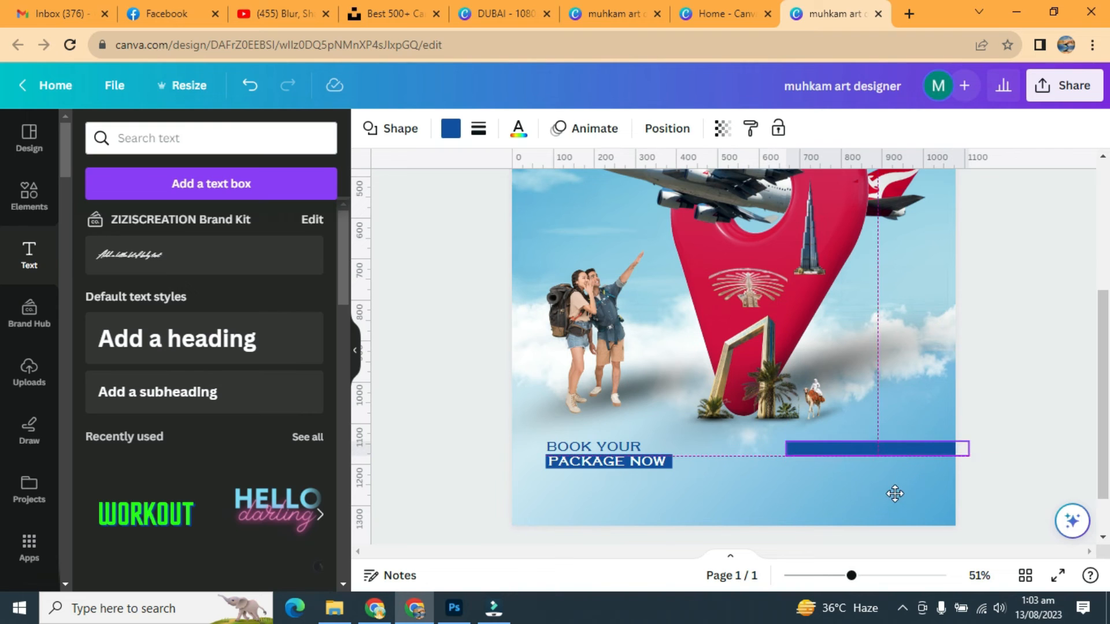
click(667, 127)
click(261, 203)
drag(972, 439, 932, 447)
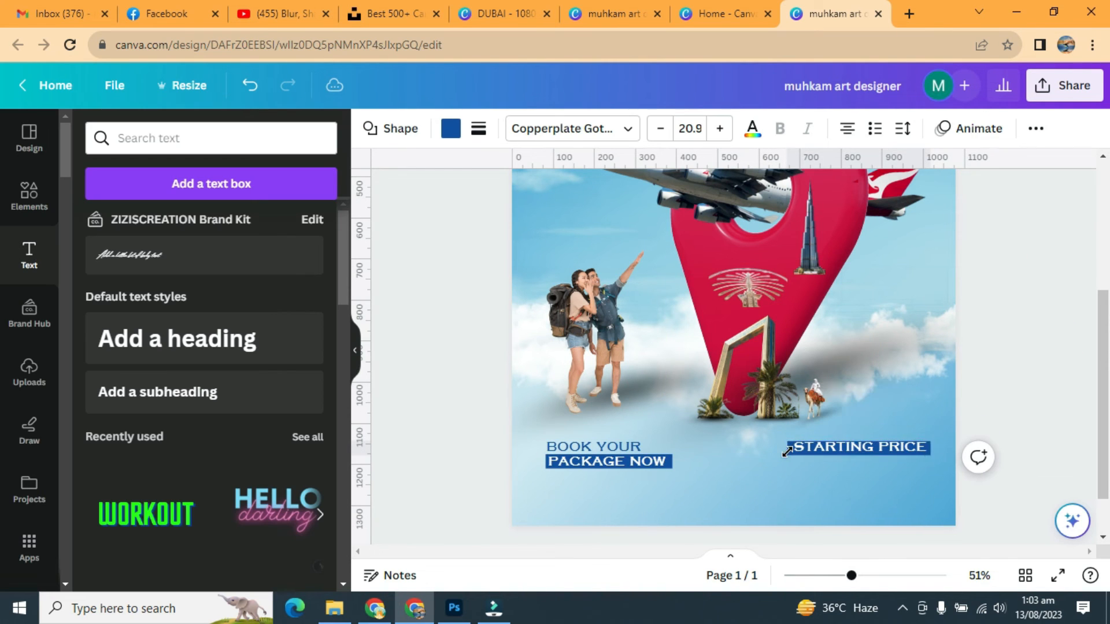
click(1052, 311)
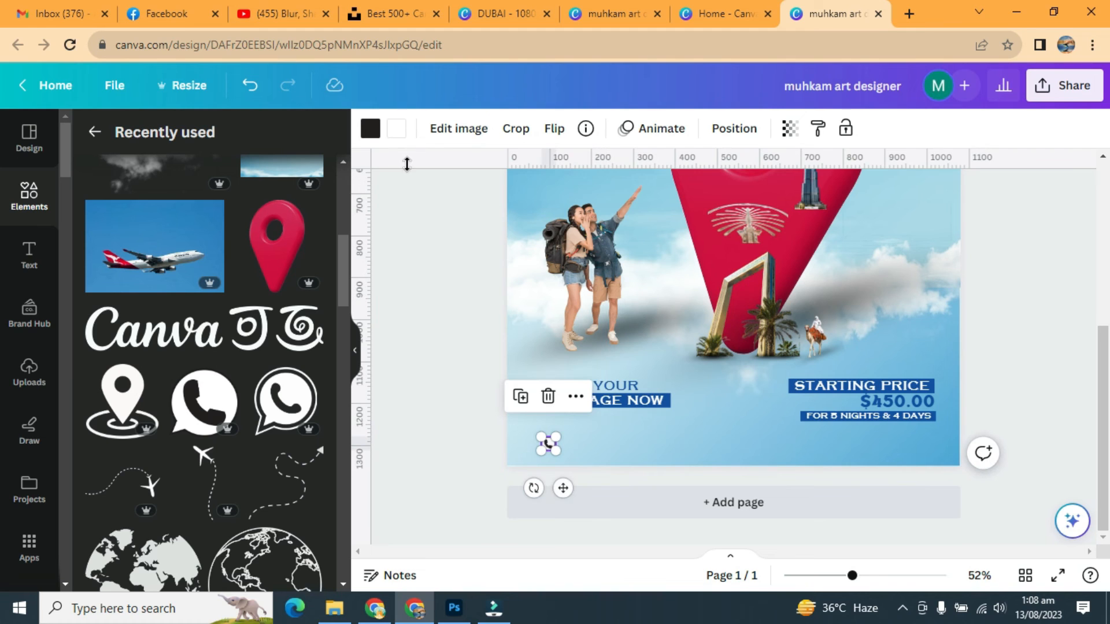
Recolor the phone icon with the document's dark blue and a light blue sampled from the sky background.
click(397, 128)
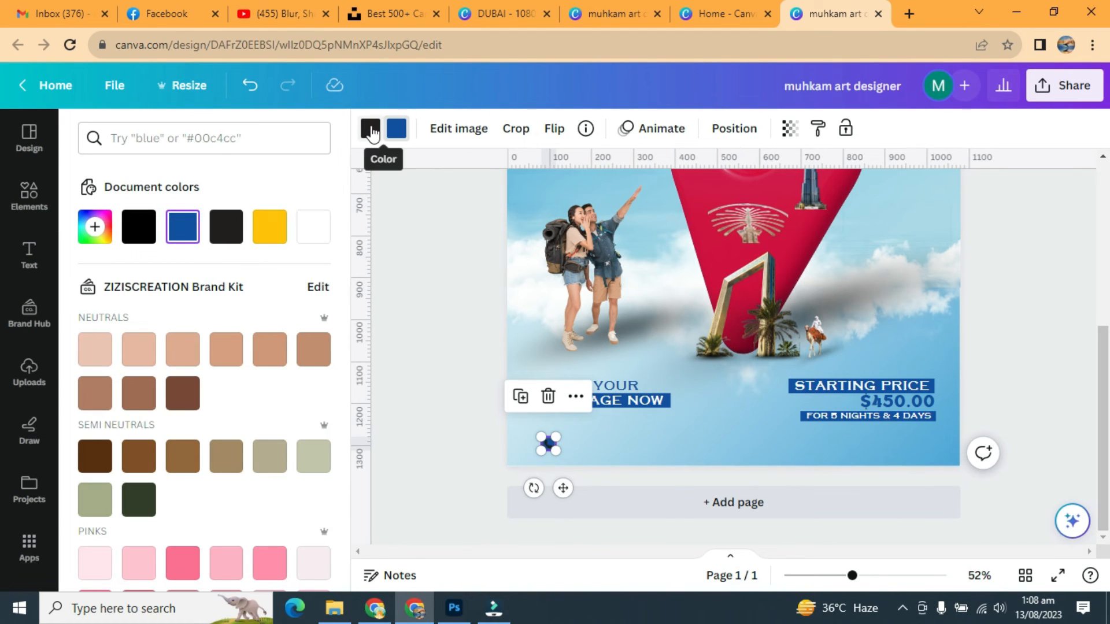
click(95, 227)
click(301, 393)
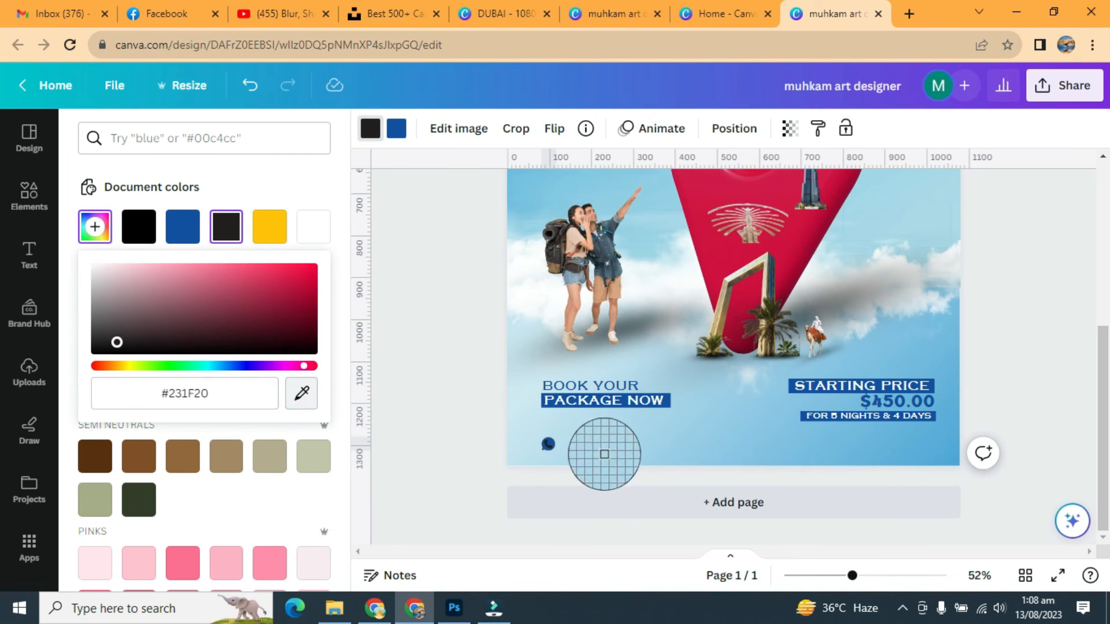
click(739, 459)
click(1019, 303)
Duplicate the $450.00 text, replace it with the contact phone number, shrink it and place it beside the phone icon.
click(898, 402)
key(ctrl+d)
drag(906, 409, 608, 454)
double_click(609, 454)
text(+12)
drag(540, 443, 569, 447)
drag(635, 495, 624, 489)
click(1015, 307)
click(637, 449)
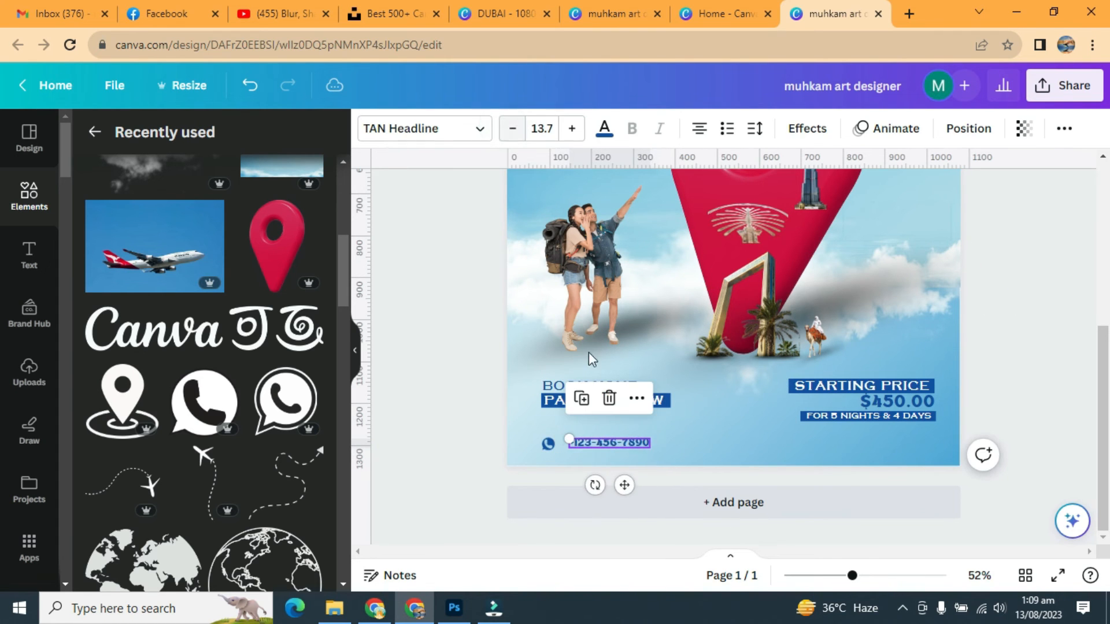
Add the Location Icon graphic in dark blue, shrink it and place it below the price block.
click(147, 373)
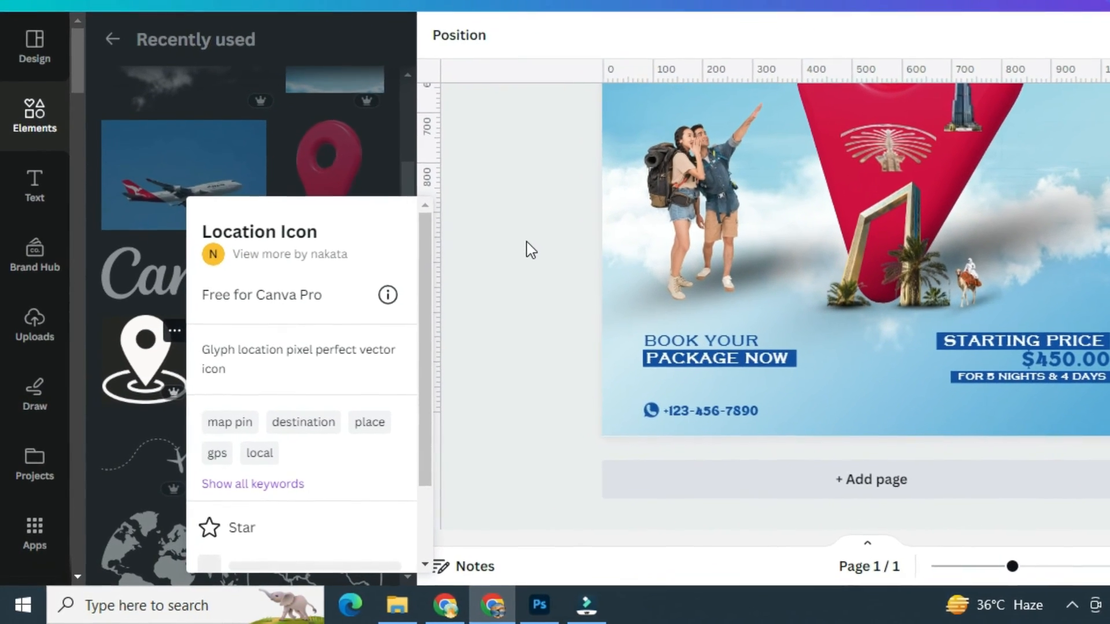
click(531, 250)
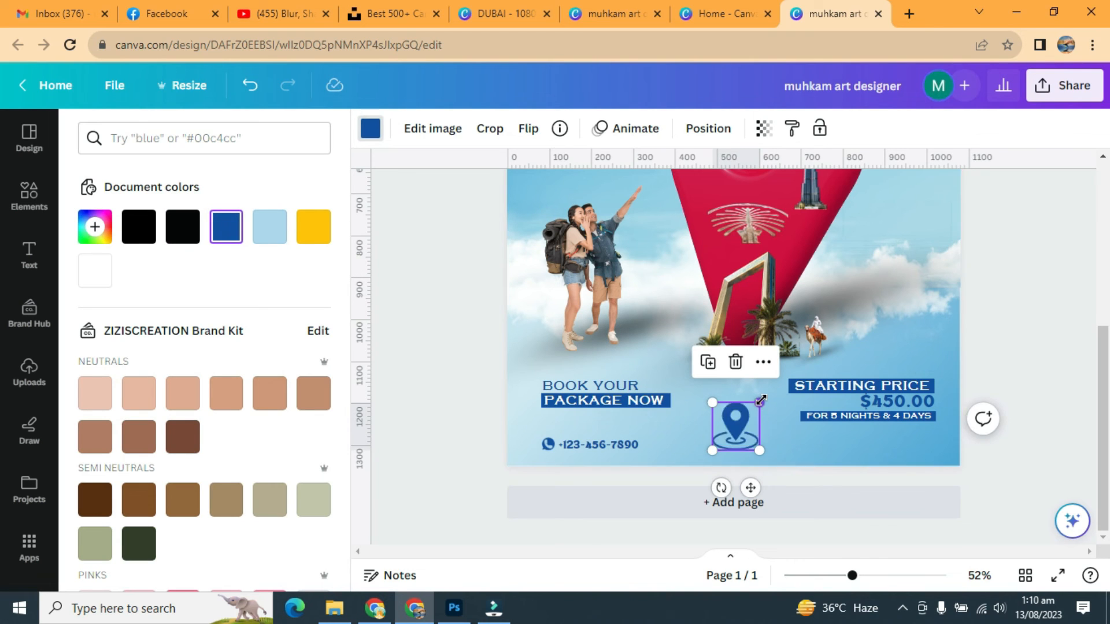
drag(760, 402, 726, 436)
drag(733, 488, 808, 488)
Duplicate the phone number text below the price block, replace it with the company name and address, and tighten its line spacing.
click(601, 444)
key(ctrl+d)
drag(615, 488, 860, 485)
double_click(832, 447)
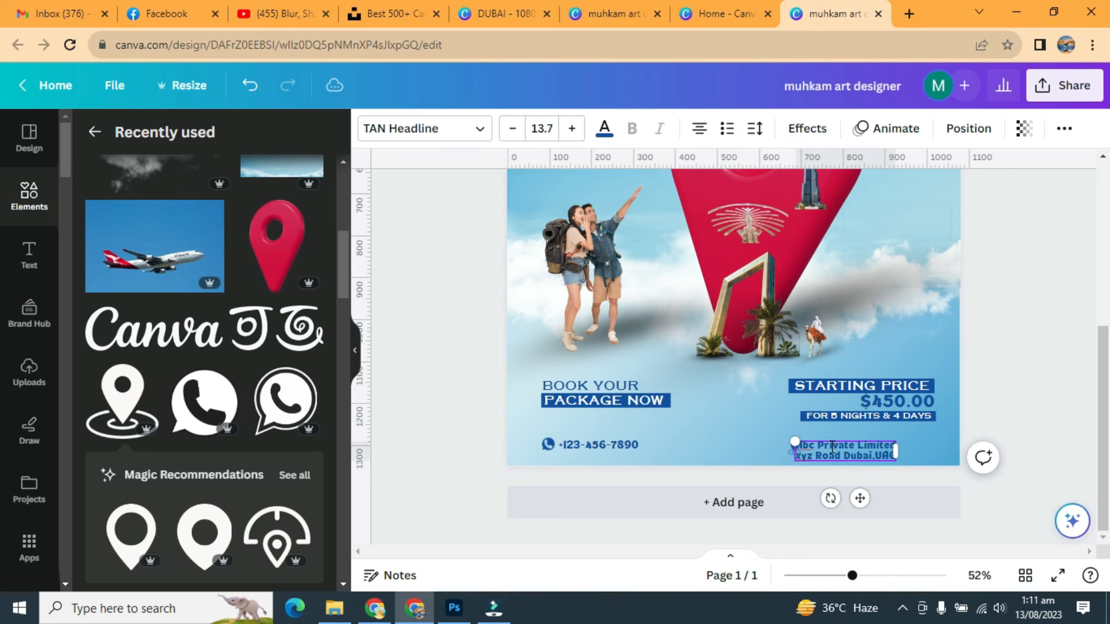
drag(833, 447, 875, 446)
click(755, 128)
drag(838, 240, 824, 241)
click(1000, 376)
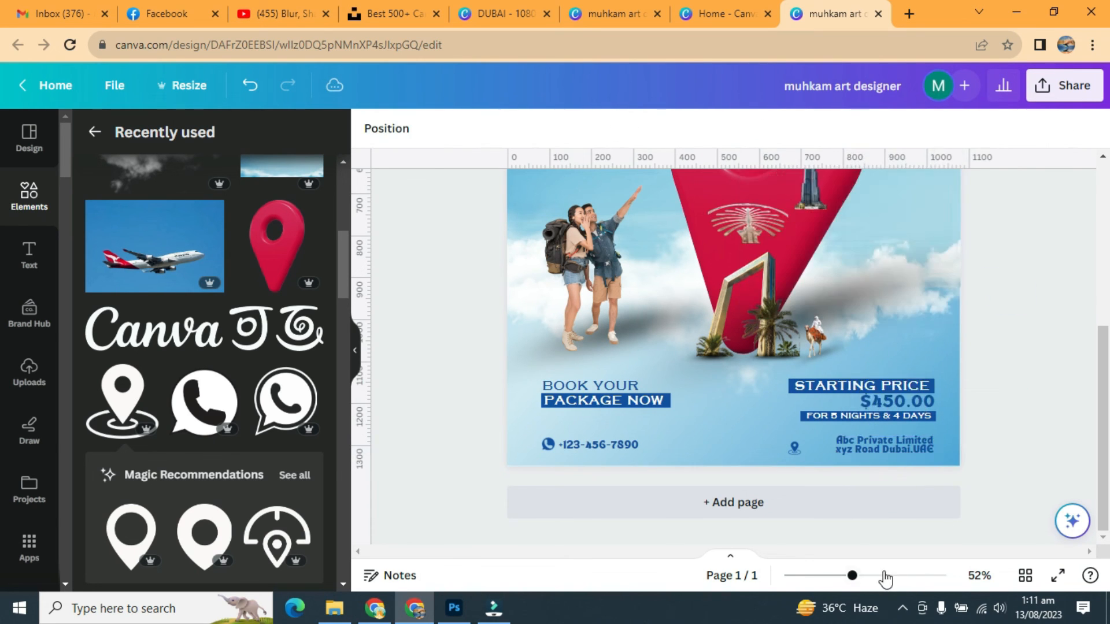
Enlarge the location icon slightly and move it right beside the company address.
click(867, 576)
drag(994, 444, 997, 442)
click(821, 440)
drag(831, 430, 837, 424)
drag(835, 484, 878, 482)
Add the upward dotted-line airplane graphic, shrink and tilt it, place it above the travellers and color it dark blue.
drag(866, 575, 836, 576)
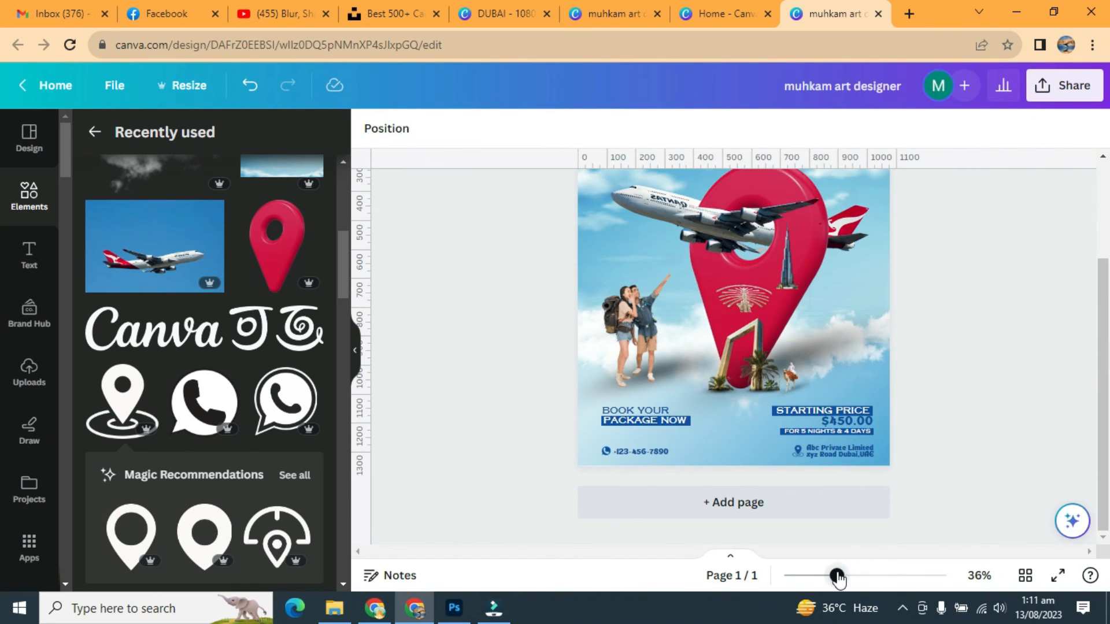
drag(1103, 406, 1104, 373)
scroll(334, 360, up, 7)
scroll(324, 370, down, 10)
click(229, 444)
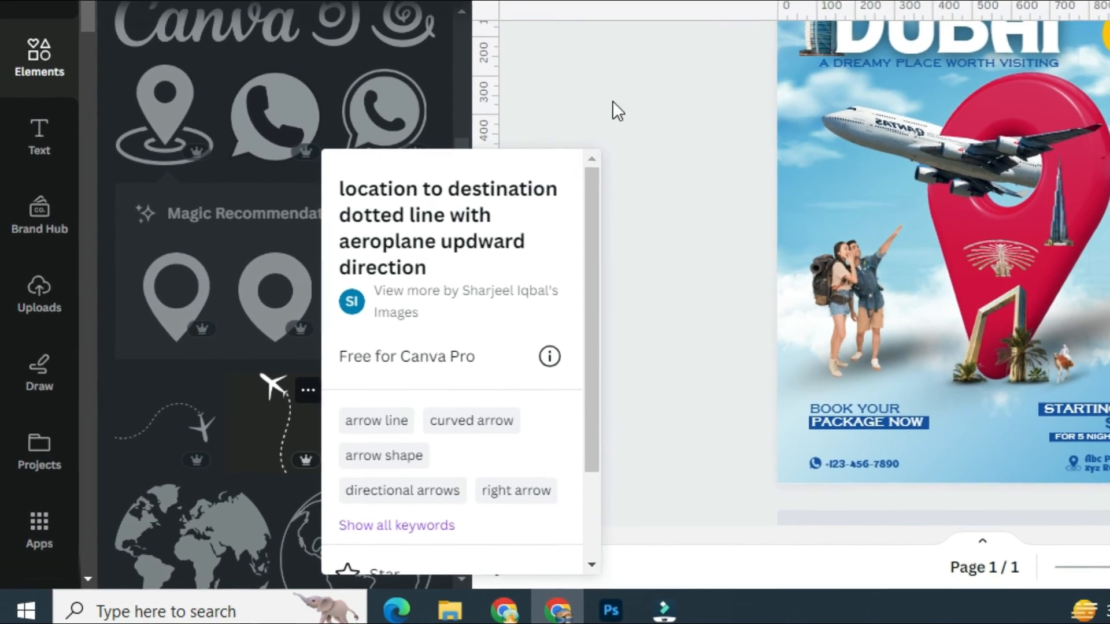
click(612, 111)
click(284, 422)
drag(725, 438, 751, 442)
drag(775, 390, 641, 350)
click(370, 128)
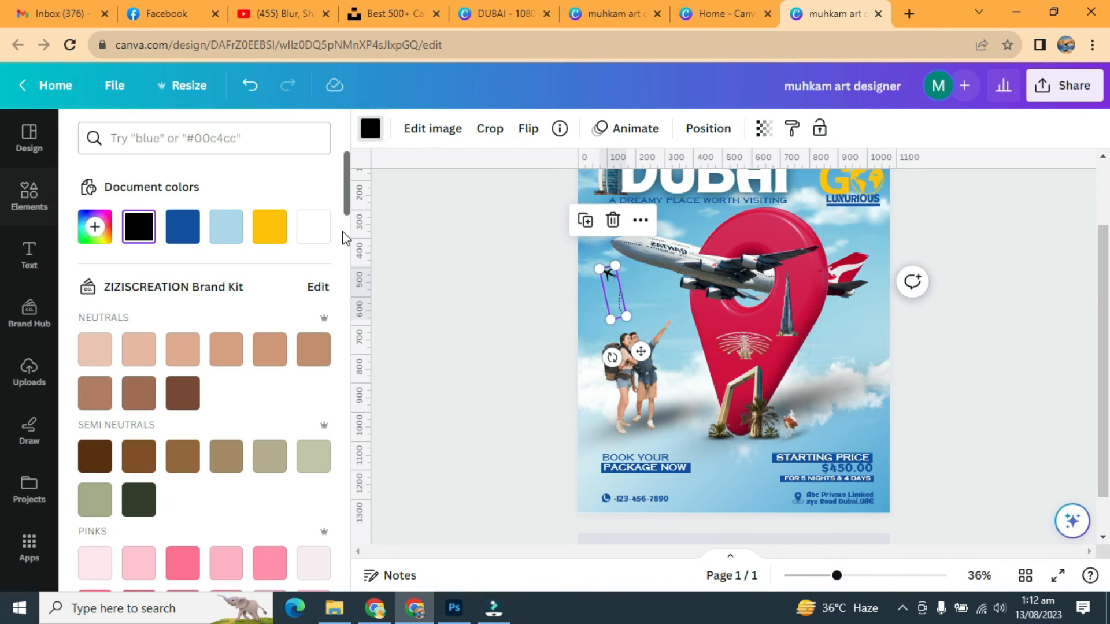
click(502, 369)
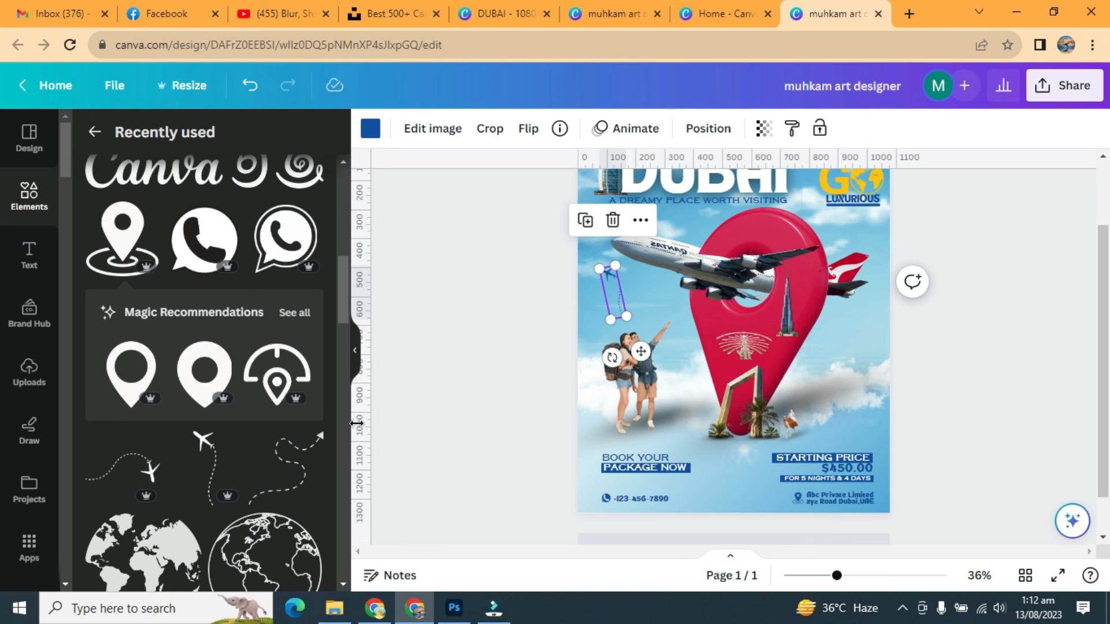
Add the horizontal dotted-line airplane graphic, shrink it, place it below the GO LUXURIOUS logo and color it dark blue.
click(122, 470)
drag(673, 293, 727, 314)
drag(775, 379, 869, 283)
drag(888, 246, 873, 240)
click(371, 129)
click(183, 227)
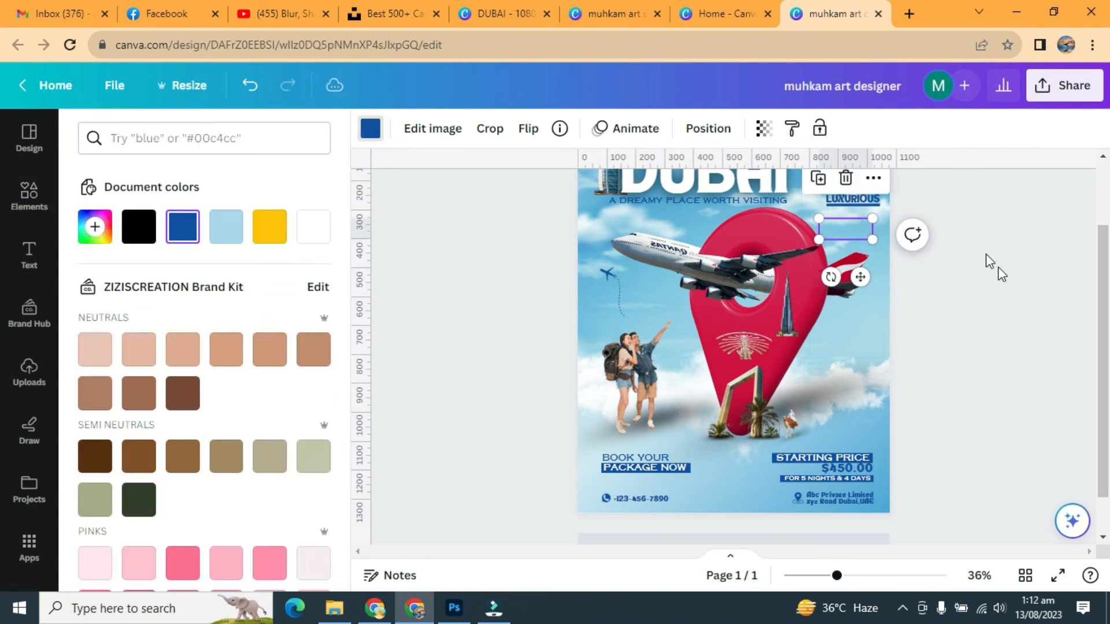
click(1000, 269)
Add another dotted-line airplane, shrink and tilt it, place it over the clouds above STARTING PRICE and color it dark blue.
click(210, 382)
drag(748, 379, 862, 456)
drag(832, 456, 812, 461)
drag(738, 396, 740, 398)
click(371, 129)
click(183, 226)
click(1028, 278)
Slightly enlarge the two small dotted-line airplanes near the poster's right edge.
click(858, 401)
drag(872, 376, 877, 373)
click(987, 281)
click(869, 232)
drag(873, 239, 879, 242)
click(984, 236)
Group all the poster elements, shift the group slightly toward the page's left edge and preview the poster full screen.
drag(837, 575, 822, 575)
drag(731, 226, 919, 474)
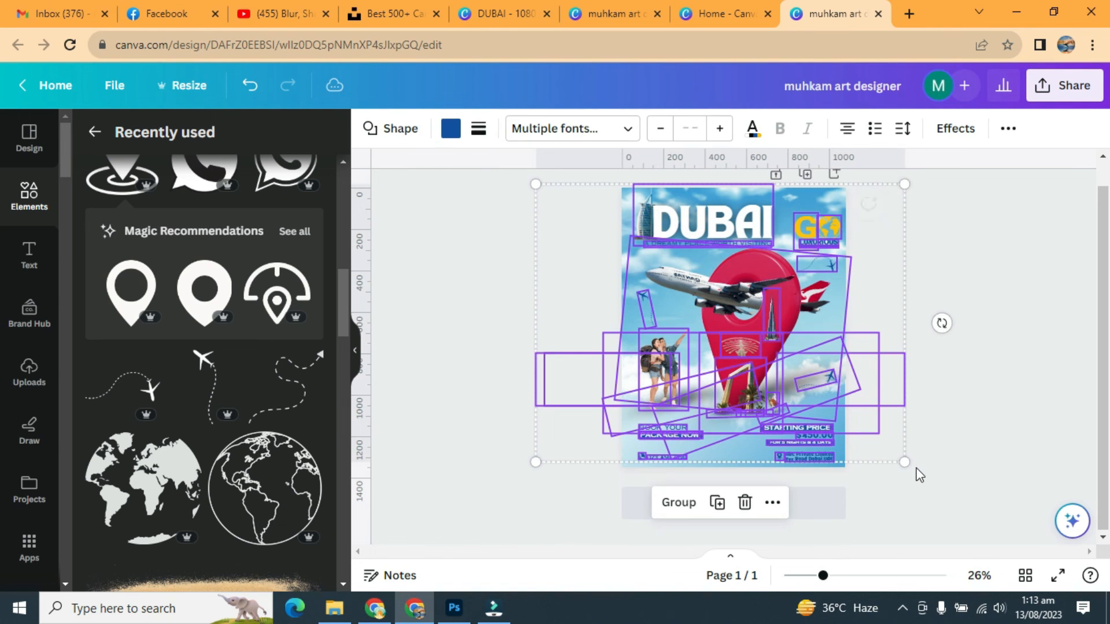
click(671, 504)
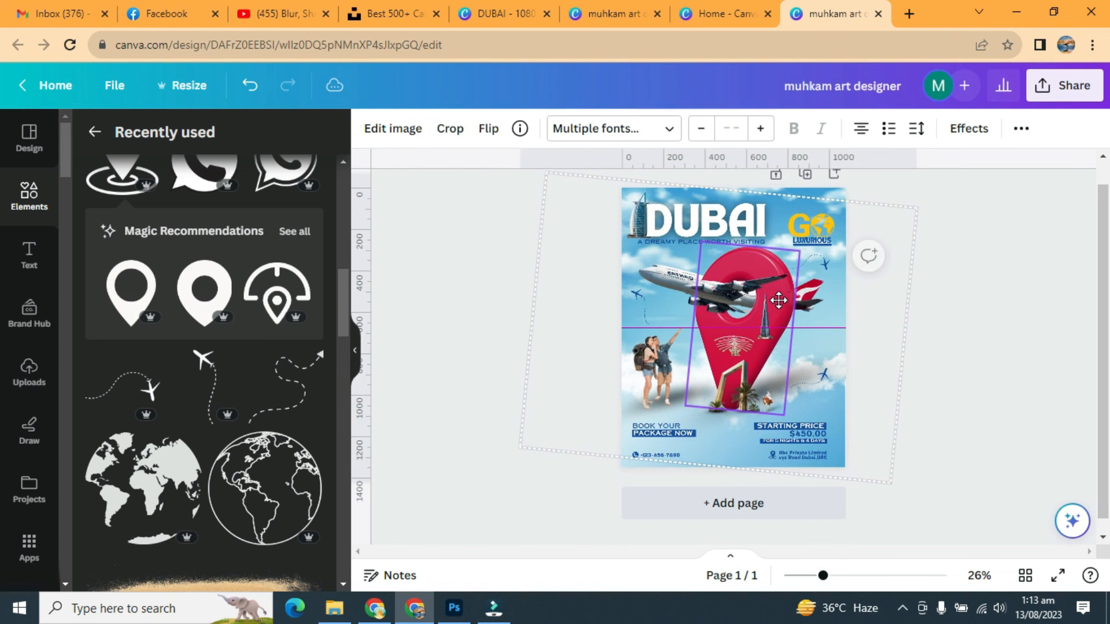
click(1018, 226)
click(1058, 575)
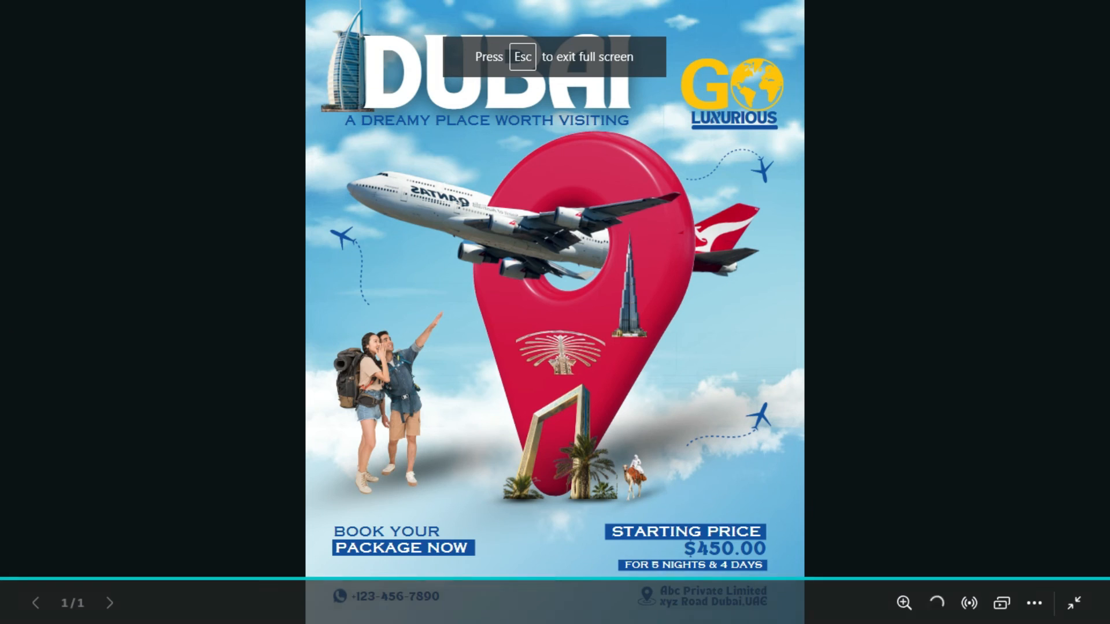